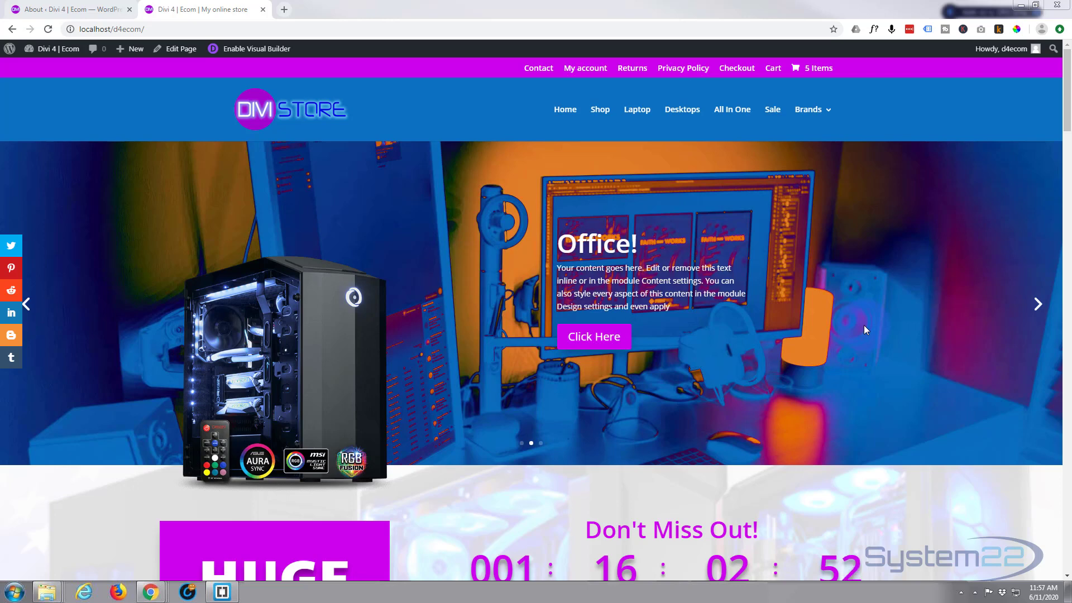
Scroll through the Divi Store homepage to review the existing product carousel.
{"action": "scroll", "coordinate": [862, 326], "scroll_direction": "down", "scroll_amount": 12}
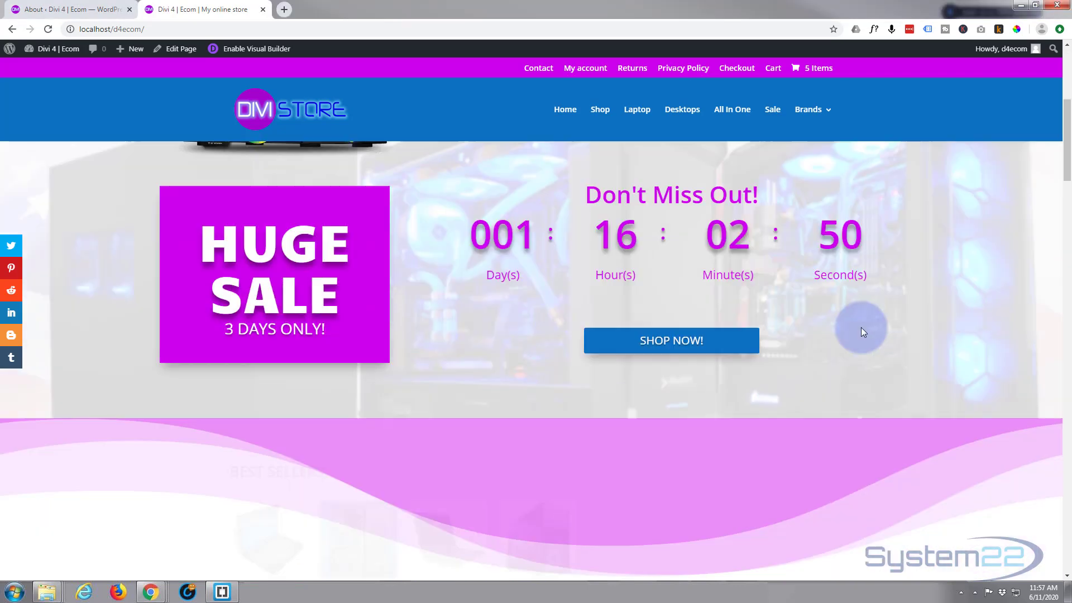
{"action": "scroll", "coordinate": [862, 327], "scroll_direction": "down", "scroll_amount": 4}
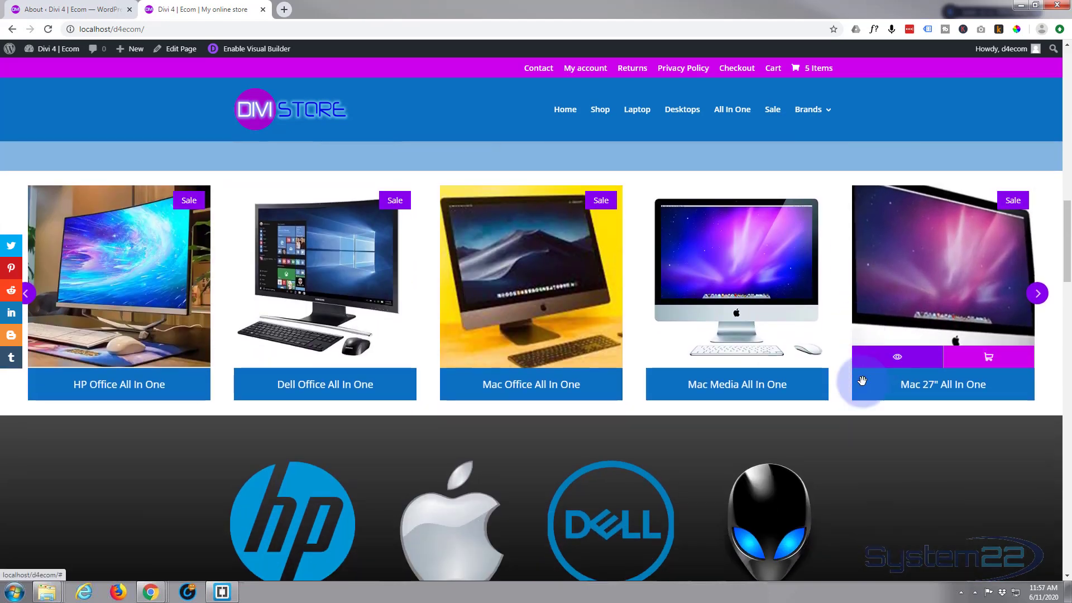
{"action": "scroll", "coordinate": [899, 500], "scroll_direction": "up", "scroll_amount": 1}
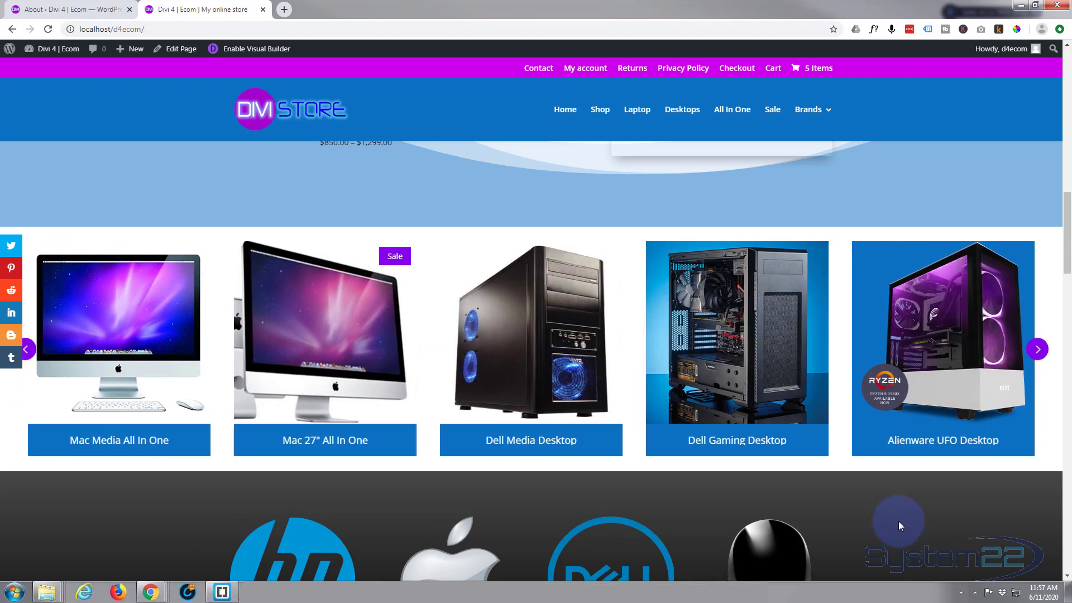
{"action": "mouse_move", "coordinate": [483, 418]}
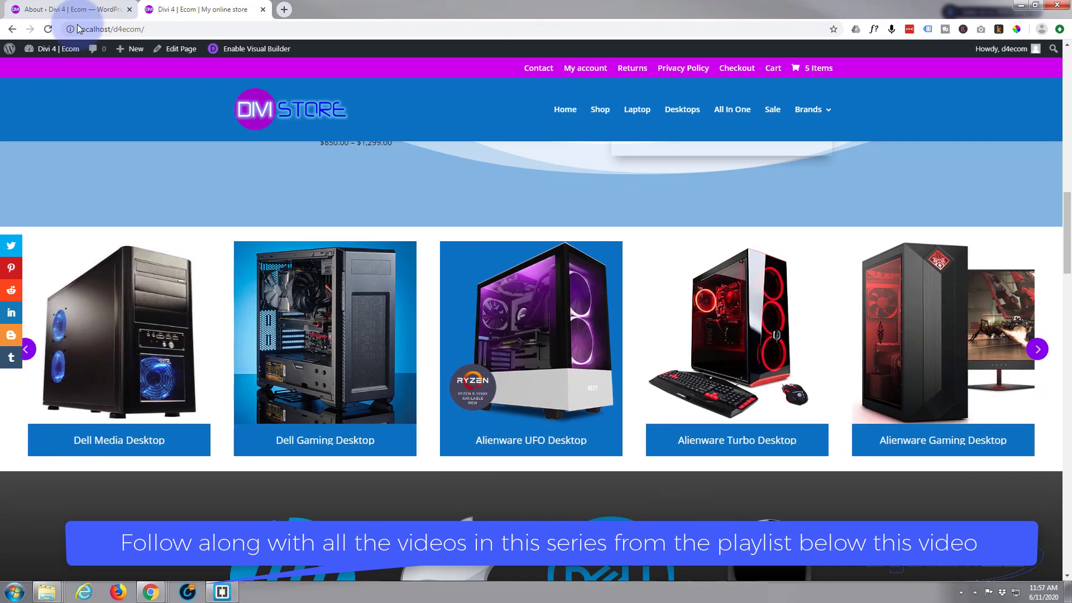
Enter the visual builder on the homepage and delete the old product carousel module.
{"action": "left_click", "coordinate": [246, 49]}
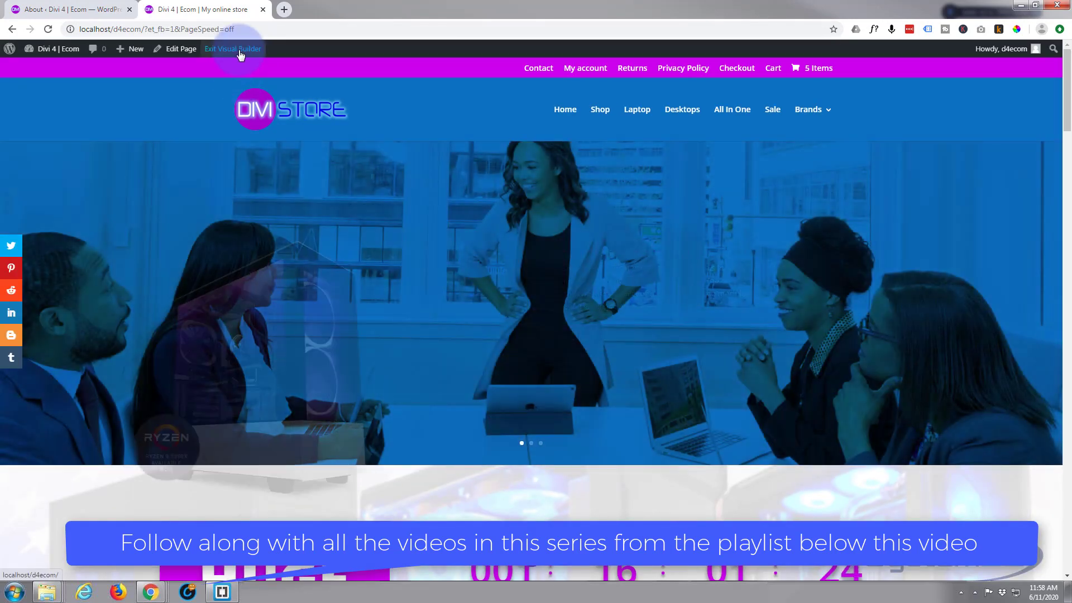
{"action": "scroll", "coordinate": [188, 179], "scroll_direction": "down", "scroll_amount": 8}
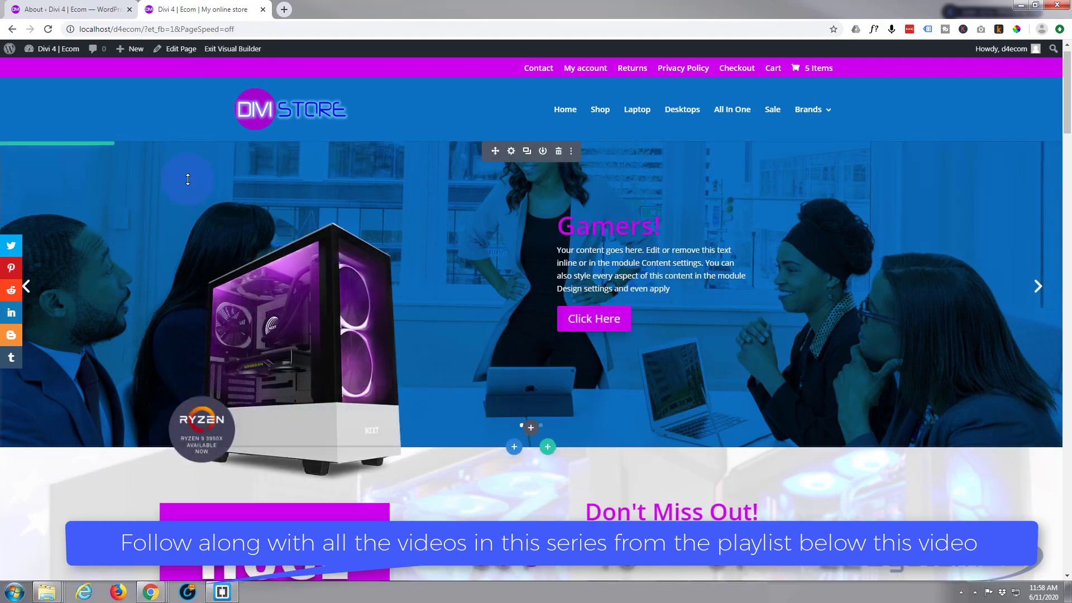
{"action": "scroll", "coordinate": [188, 181], "scroll_direction": "down", "scroll_amount": 5}
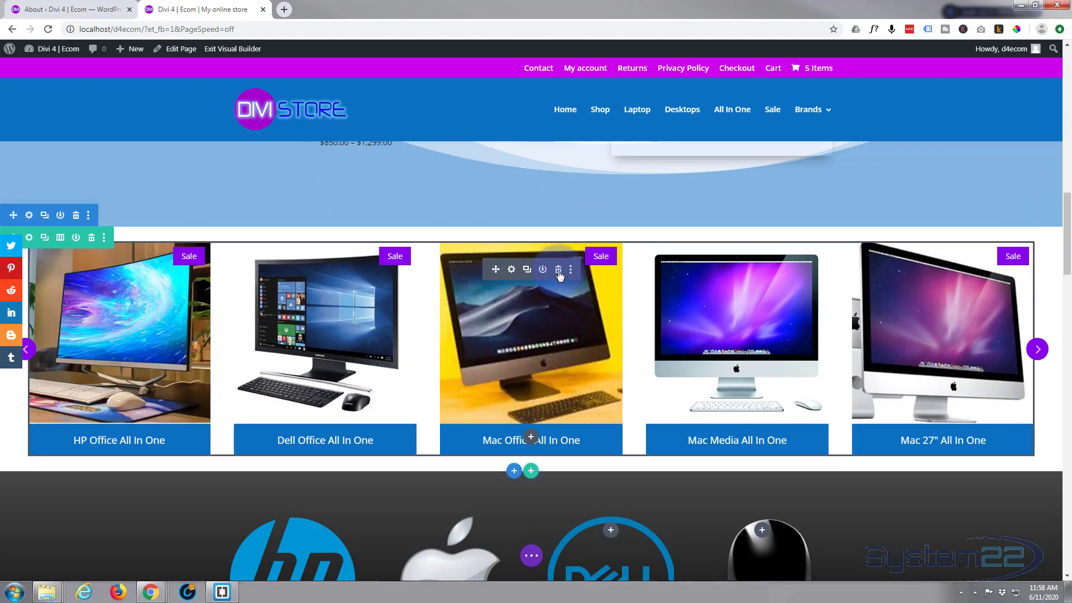
{"action": "left_click", "coordinate": [558, 271]}
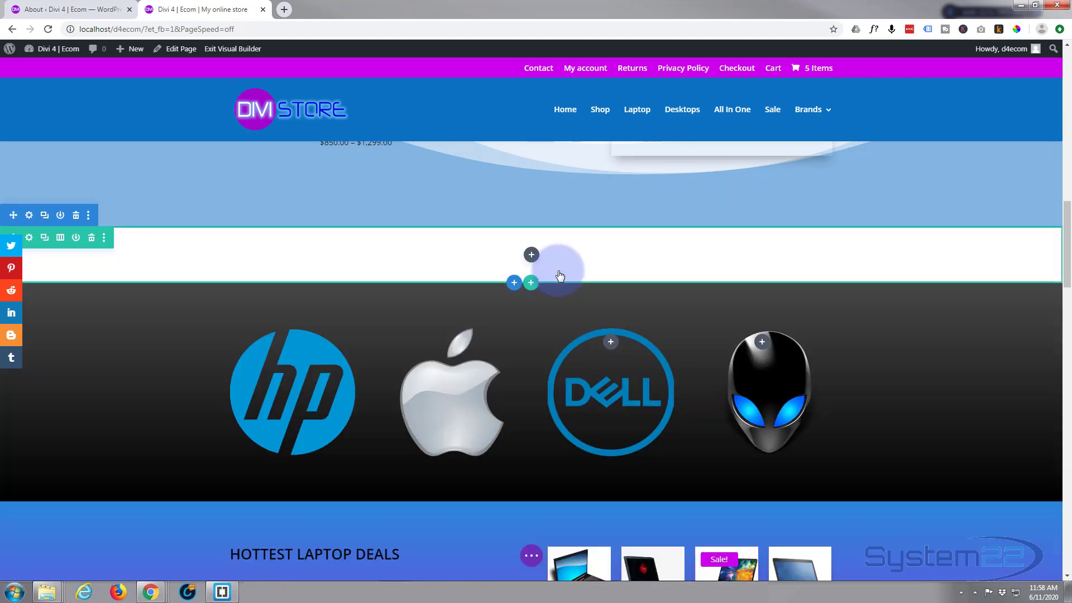
Delete the empty row and insert a new one-column row without adding any module.
{"action": "left_click", "coordinate": [92, 241]}
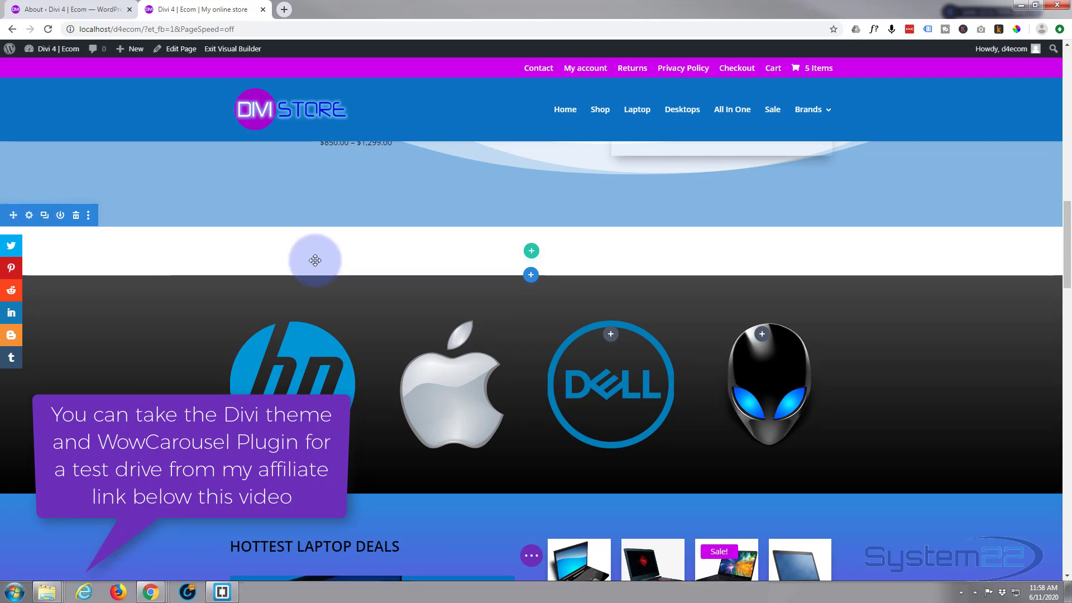
{"action": "left_click", "coordinate": [531, 253]}
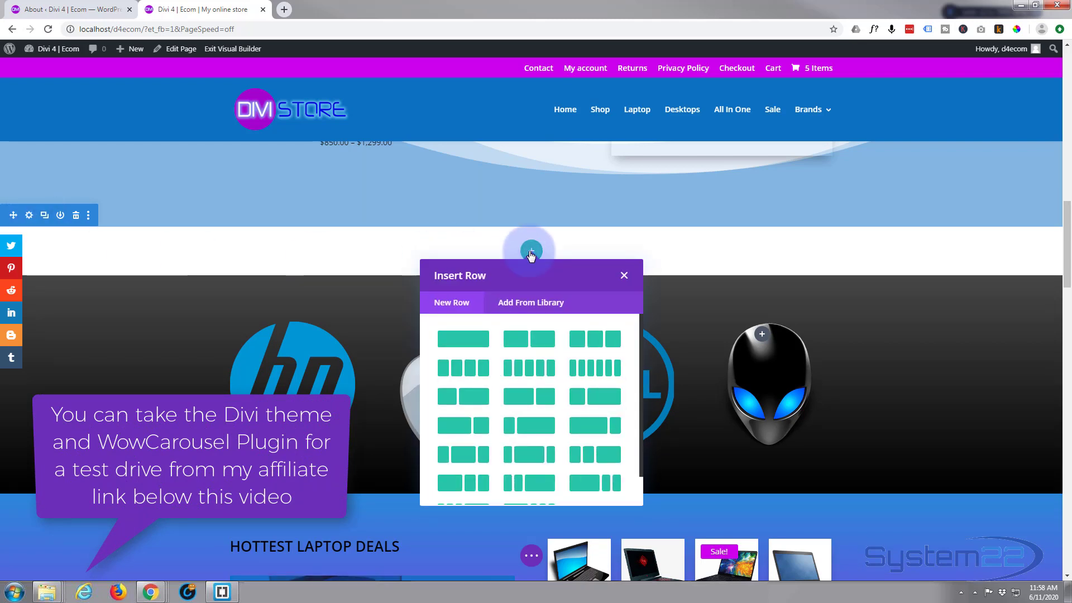
{"action": "left_click", "coordinate": [465, 340]}
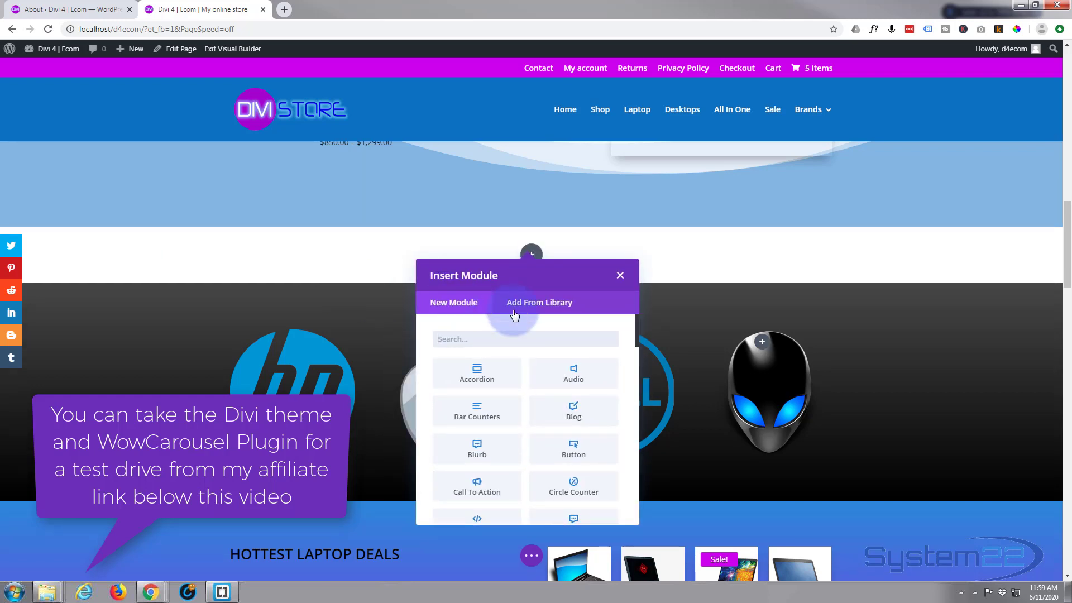
{"action": "left_click", "coordinate": [620, 277]}
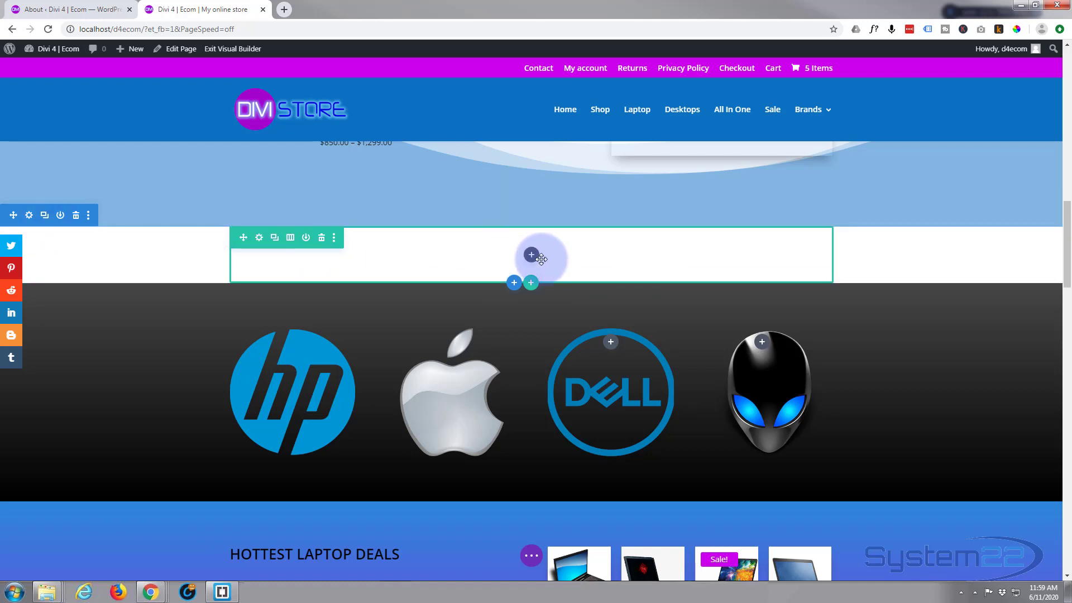
In the new row's Design > Sizing, set Width and Max Width to 100% and save.
{"action": "left_click", "coordinate": [259, 240]}
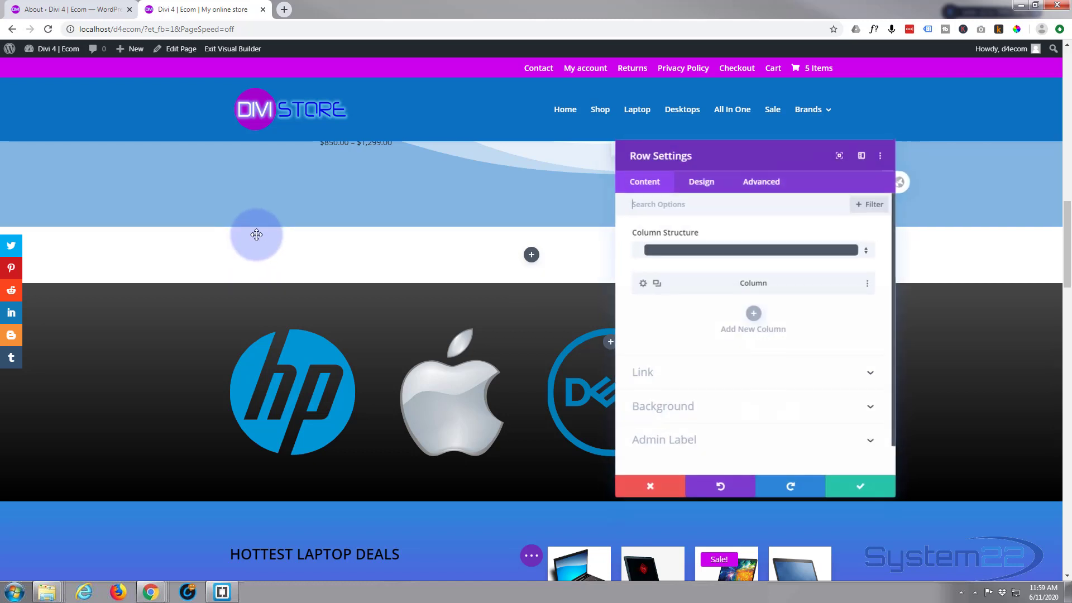
{"action": "left_click", "coordinate": [704, 188]}
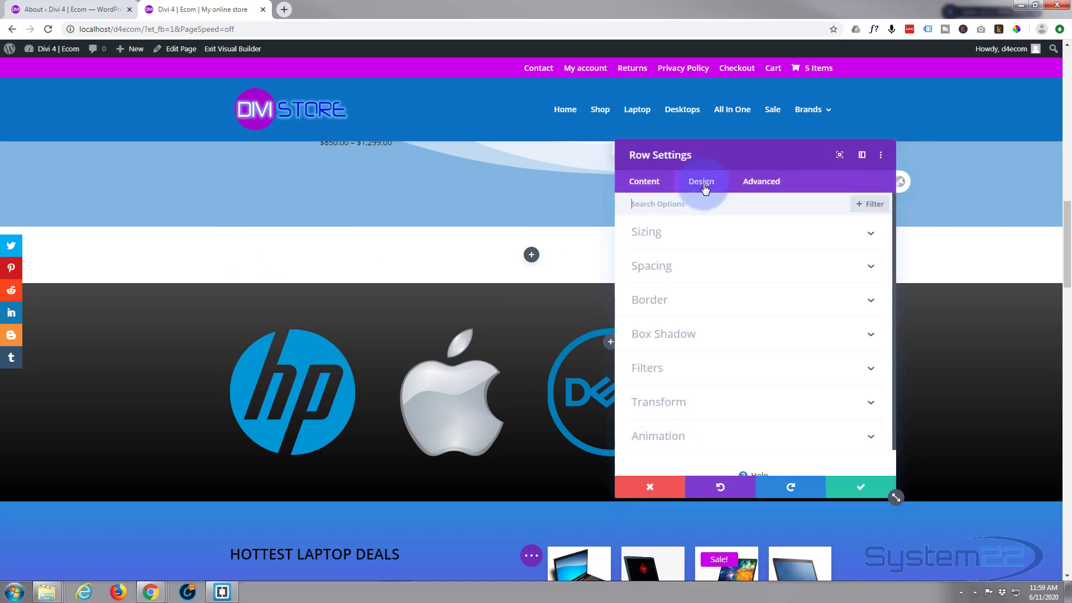
{"action": "left_click", "coordinate": [729, 233]}
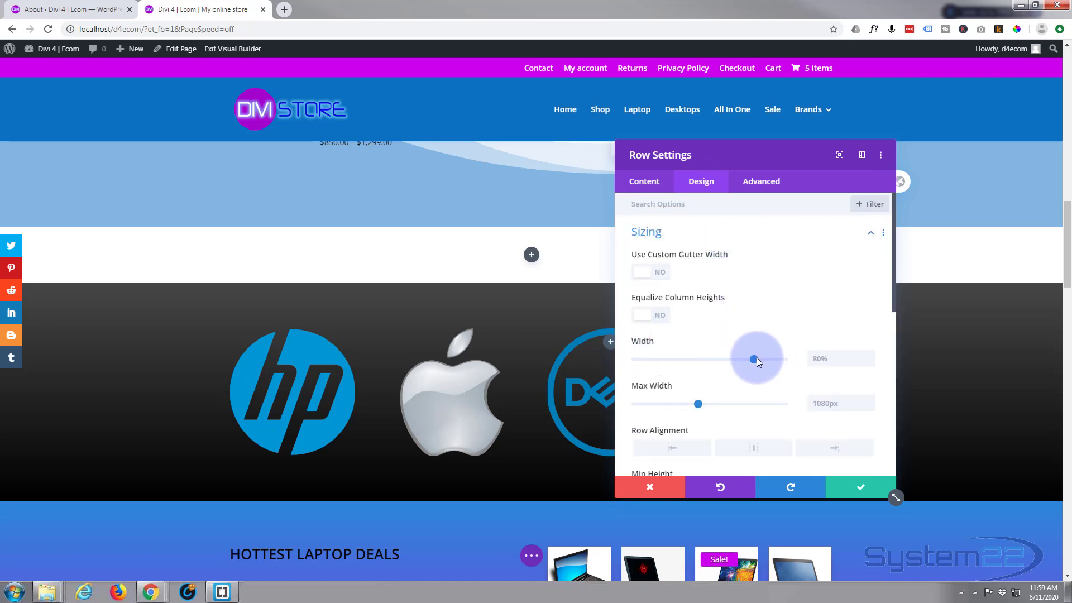
{"action": "left_click_drag", "start_coordinate": [756, 360], "coordinate": [813, 359]}
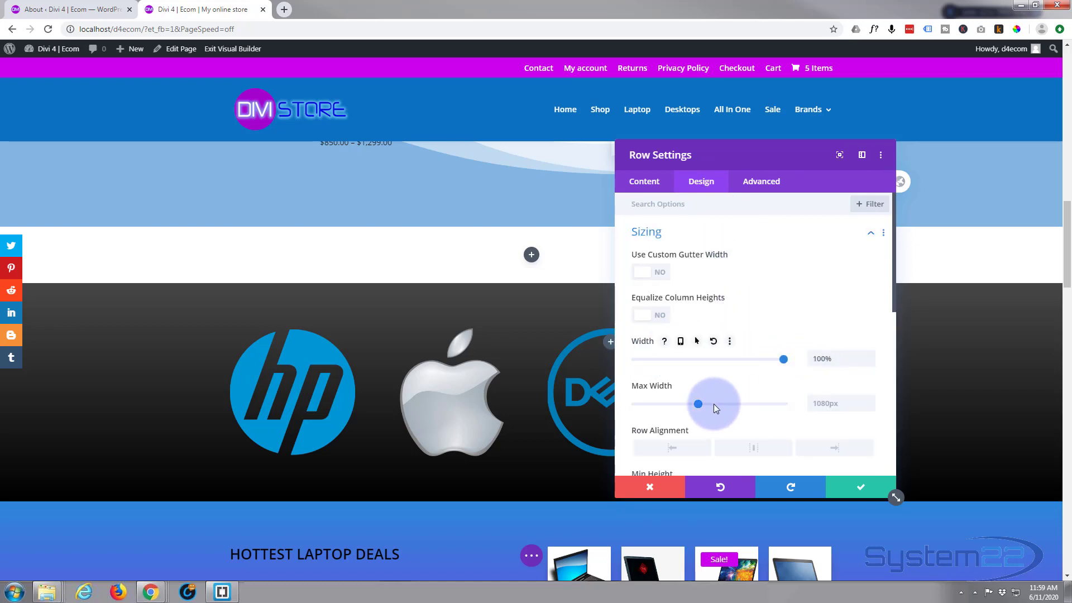
{"action": "left_click_drag", "start_coordinate": [837, 359], "coordinate": [796, 358]}
{"action": "key", "text": "ctrl+c"}
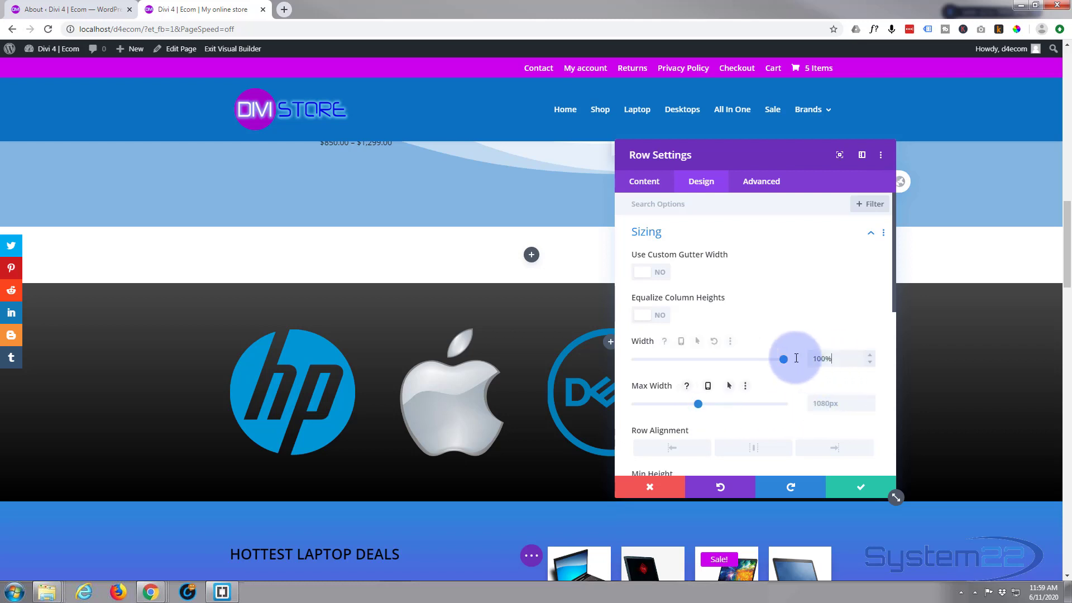
{"action": "left_click", "coordinate": [825, 403]}
{"action": "left_click", "coordinate": [834, 398]}
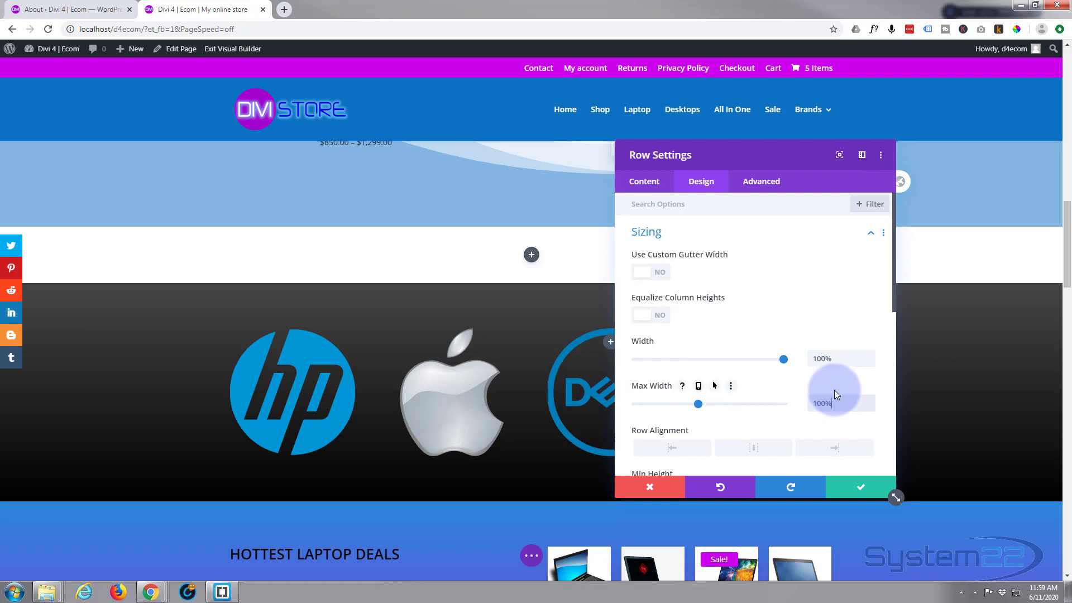
{"action": "key", "text": "ctrl+a"}
{"action": "key", "text": "ctrl+v"}
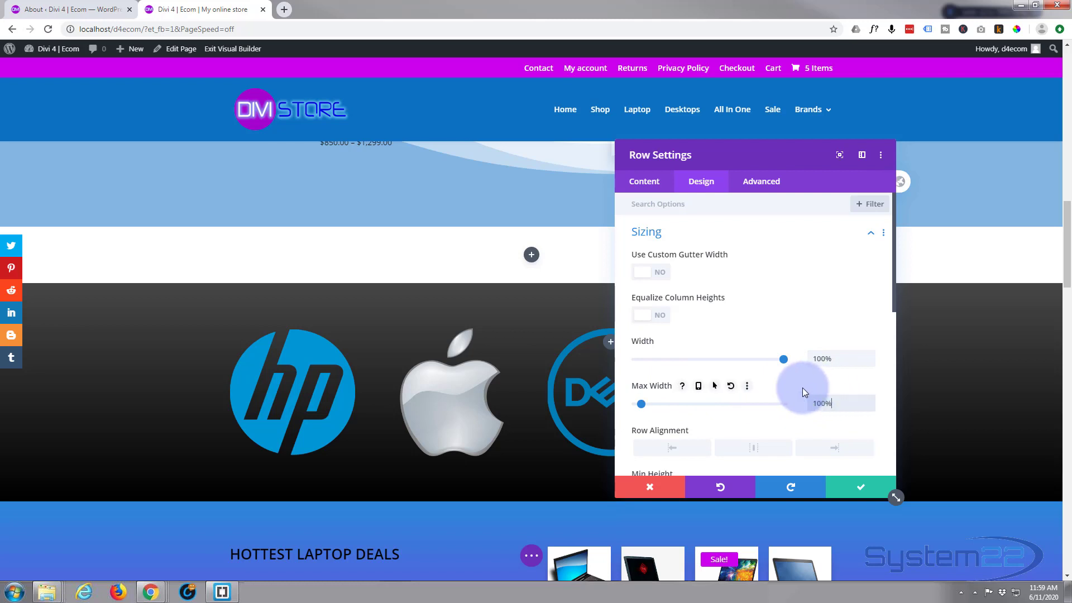
{"action": "left_click", "coordinate": [866, 491]}
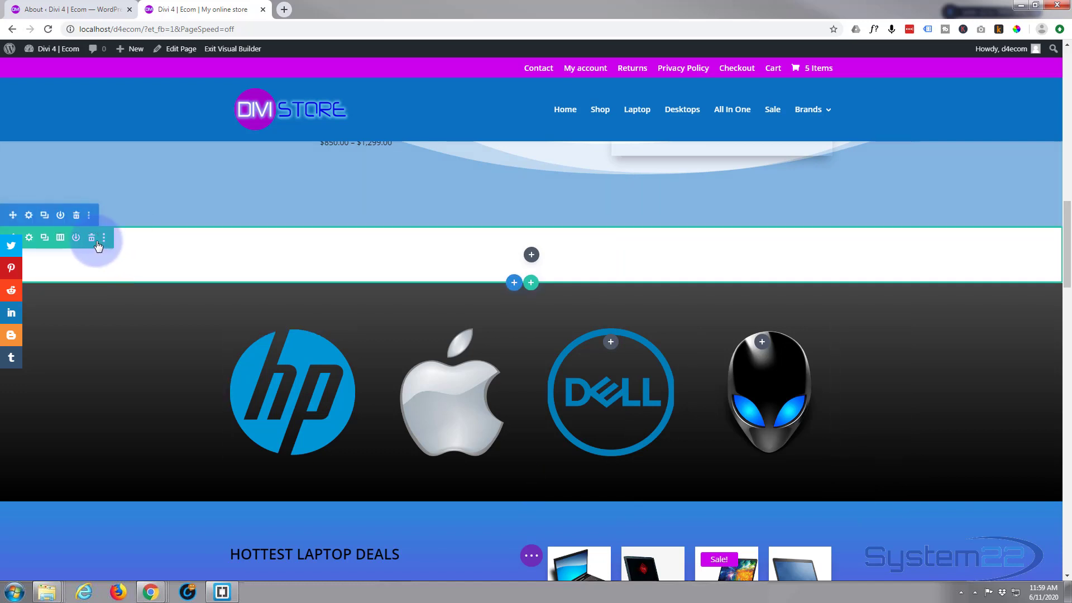
Open Insert Module for the full-width row and scroll down to the Wow carousel modules.
{"action": "mouse_move", "coordinate": [20, 222]}
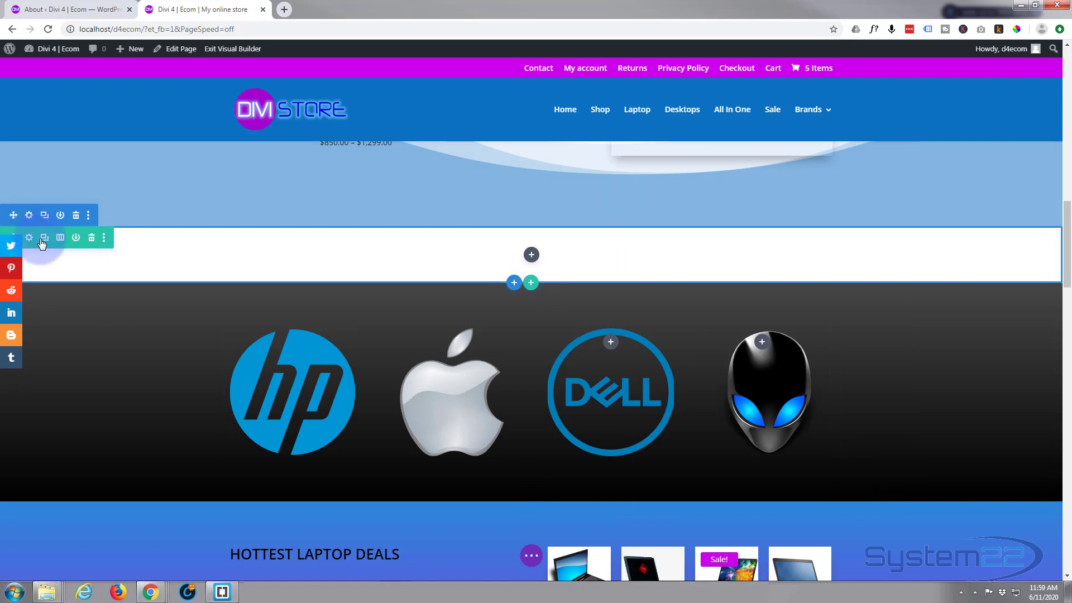
{"action": "left_click_drag", "start_coordinate": [40, 244], "coordinate": [537, 261]}
{"action": "left_click", "coordinate": [532, 256]}
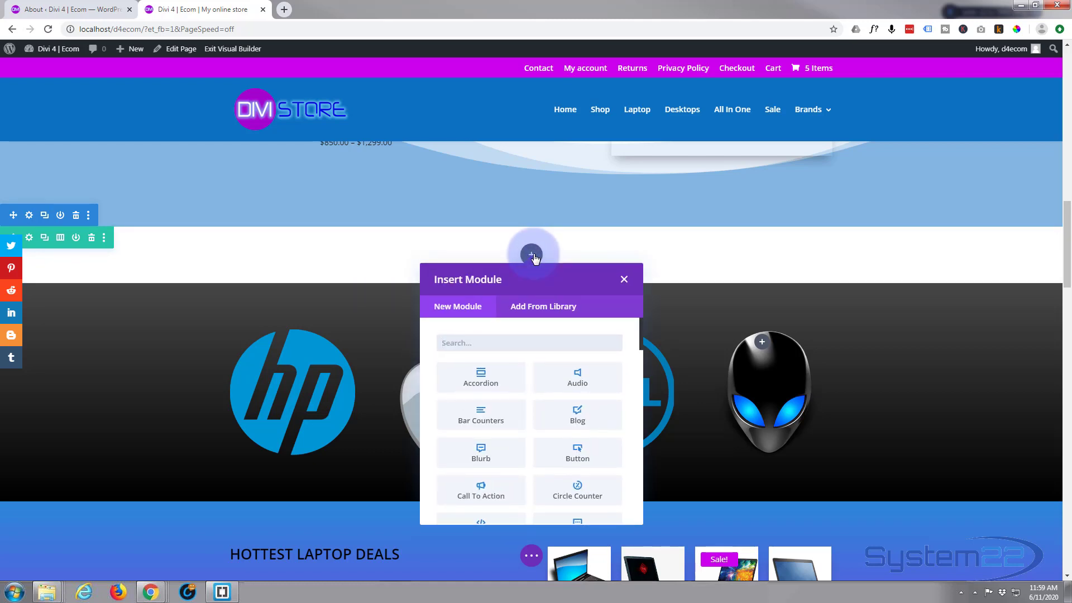
{"action": "scroll", "coordinate": [480, 404], "scroll_direction": "down", "scroll_amount": 5}
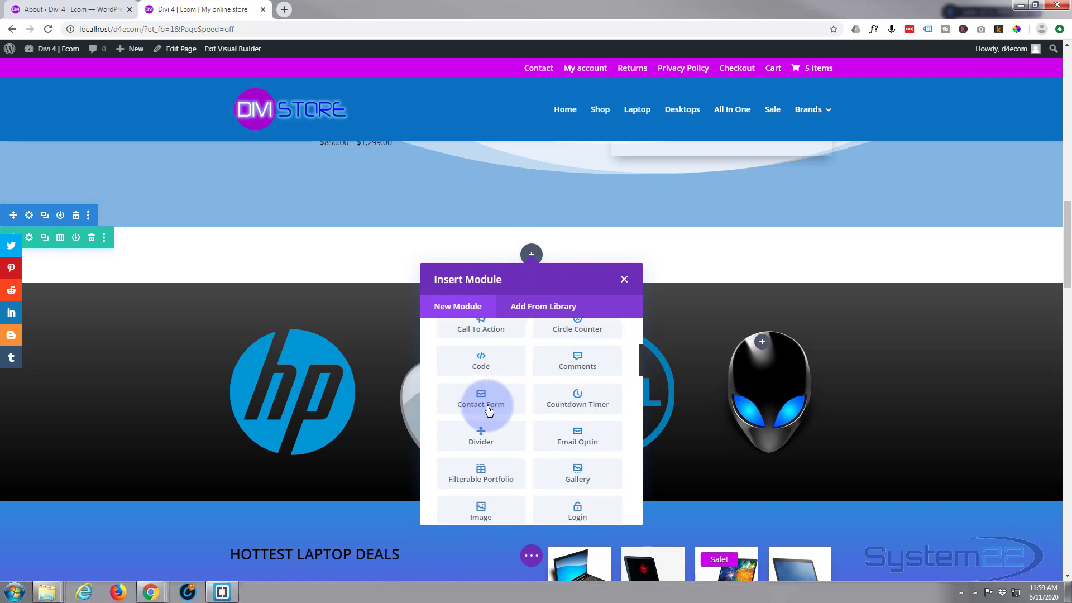
{"action": "scroll", "coordinate": [488, 411], "scroll_direction": "down", "scroll_amount": 6}
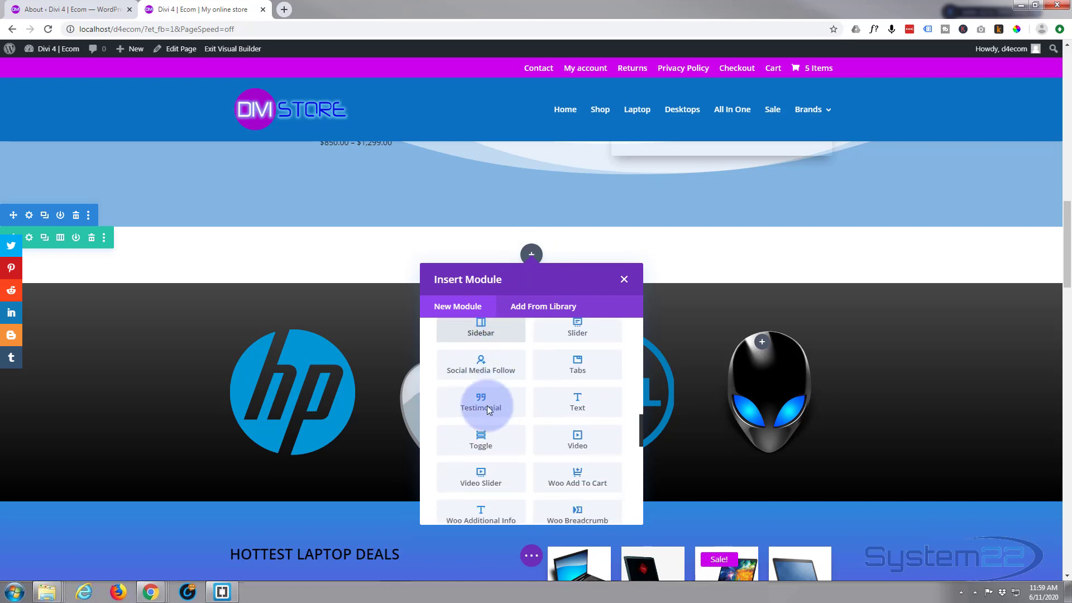
{"action": "scroll", "coordinate": [487, 405], "scroll_direction": "down", "scroll_amount": 5}
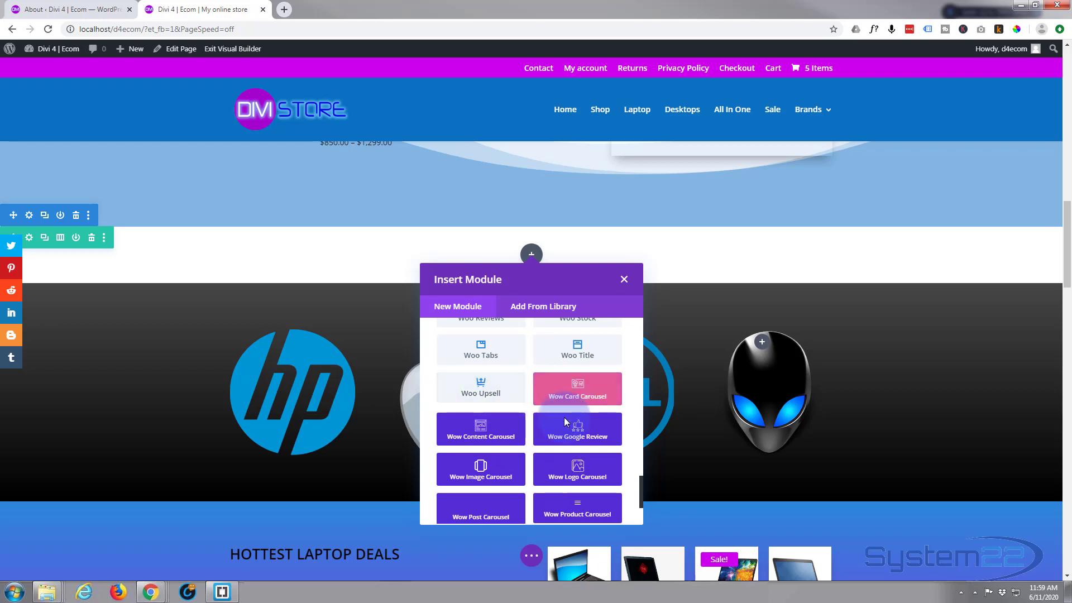
{"action": "scroll", "coordinate": [538, 433], "scroll_direction": "down", "scroll_amount": 2}
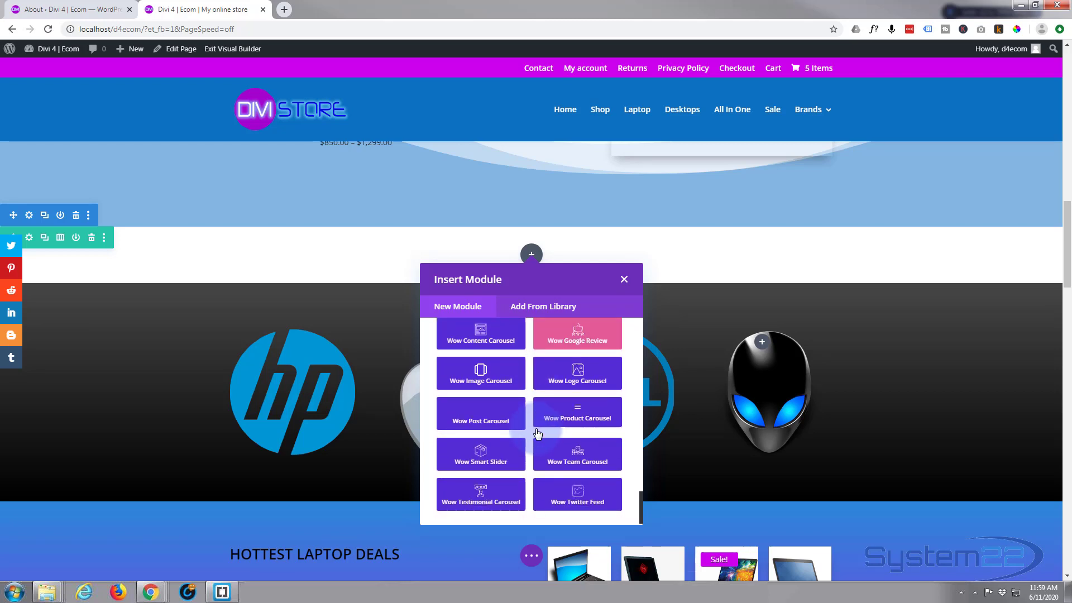
Add a Wow Product Carousel module and set its Animation Speed to 1700ms.
{"action": "left_click", "coordinate": [576, 413]}
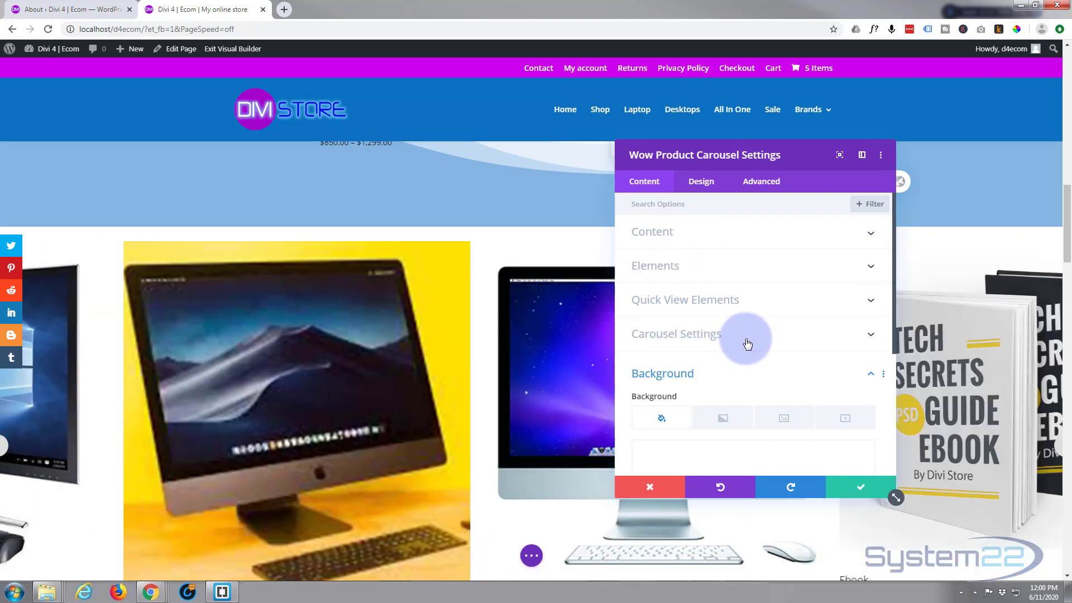
{"action": "left_click", "coordinate": [747, 344]}
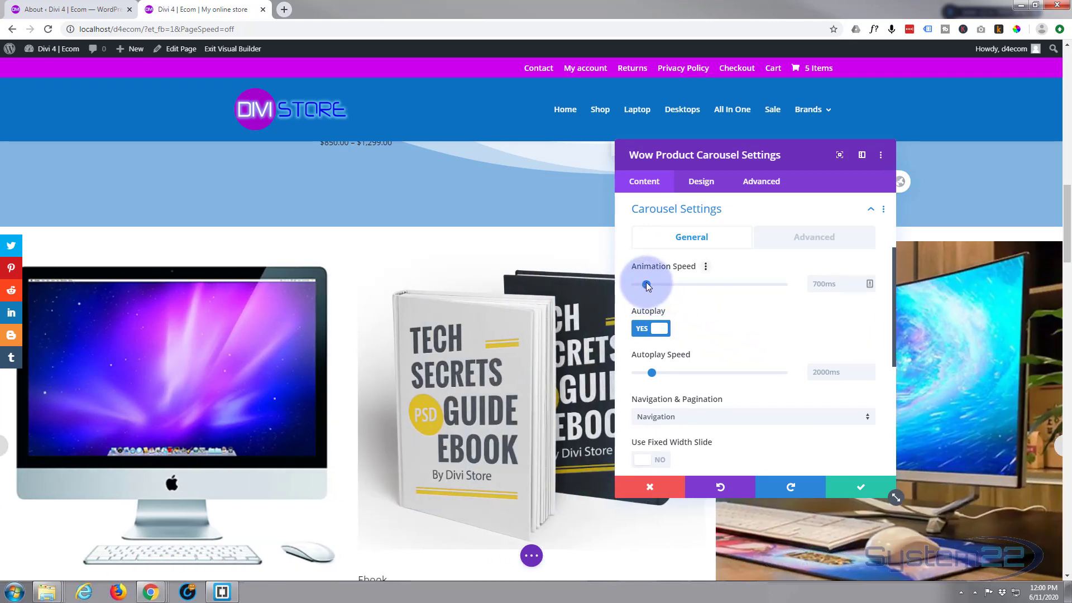
{"action": "left_click", "coordinate": [646, 286]}
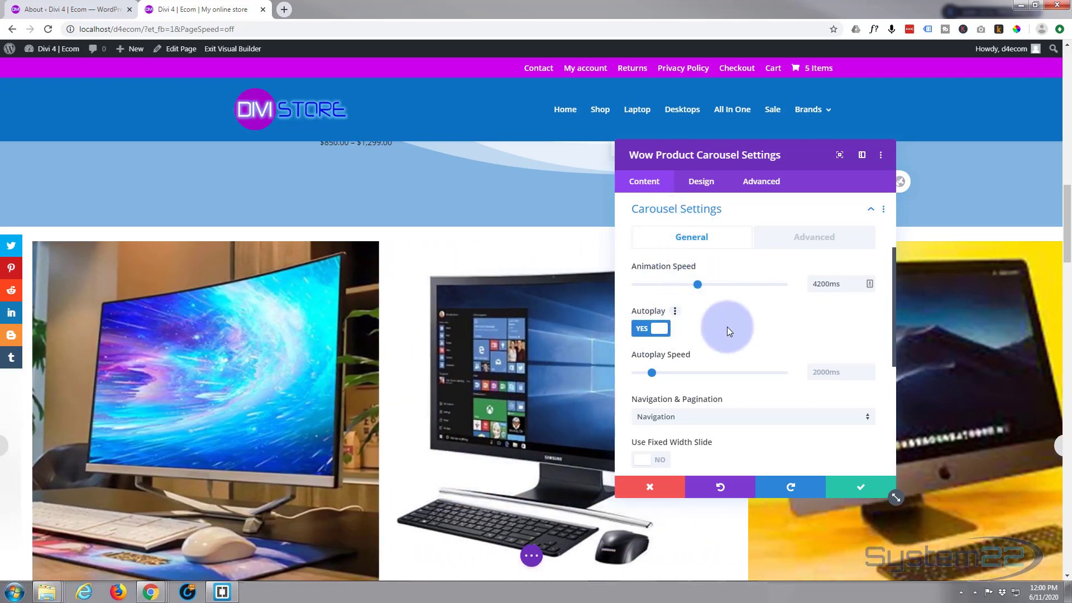
{"action": "scroll", "coordinate": [709, 322], "scroll_direction": "down", "scroll_amount": 1}
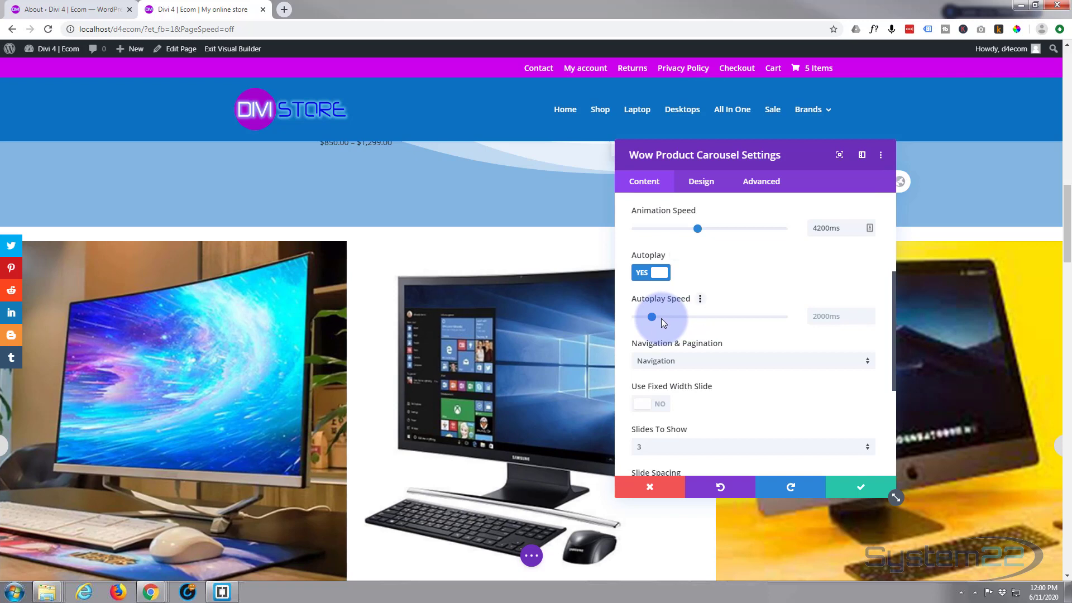
{"action": "left_click_drag", "start_coordinate": [698, 228], "coordinate": [661, 229]}
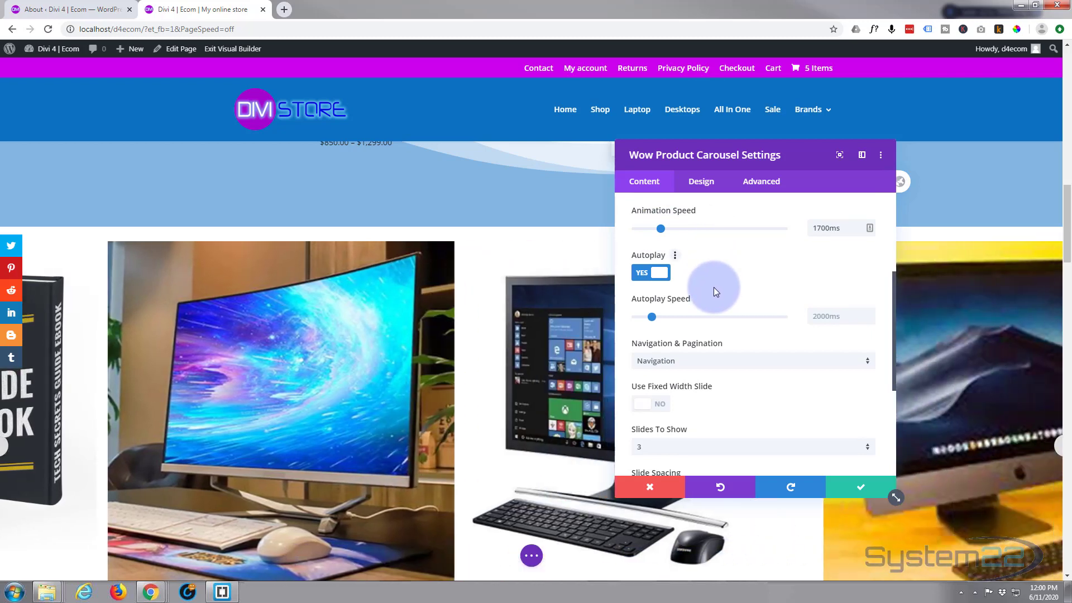
{"action": "scroll", "coordinate": [714, 287], "scroll_direction": "down", "scroll_amount": 1}
{"action": "scroll", "coordinate": [713, 287], "scroll_direction": "down", "scroll_amount": 1}
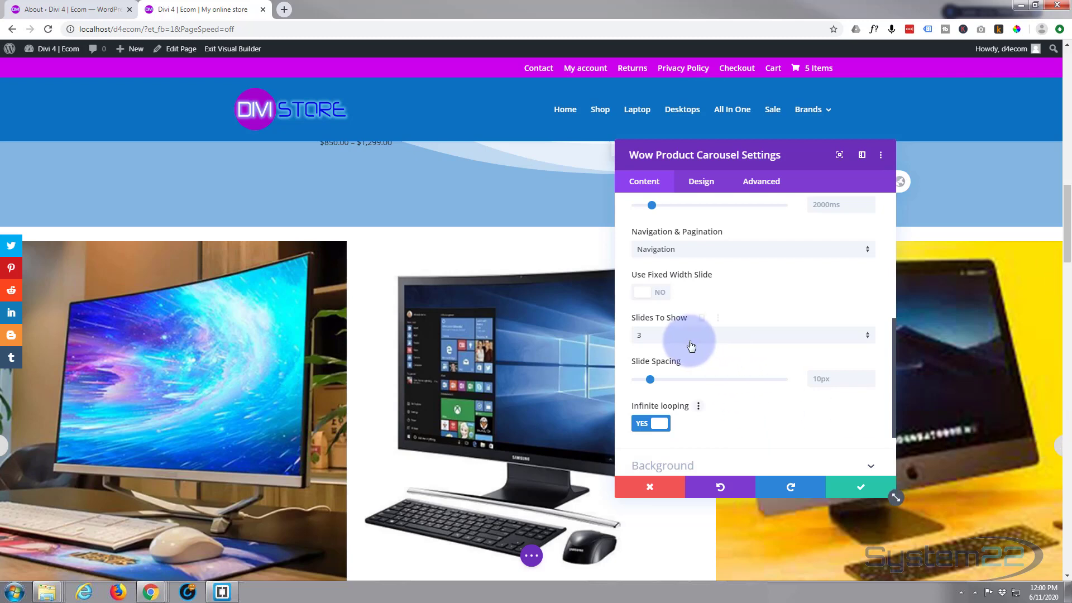
{"action": "scroll", "coordinate": [516, 439], "scroll_direction": "down", "scroll_amount": 2}
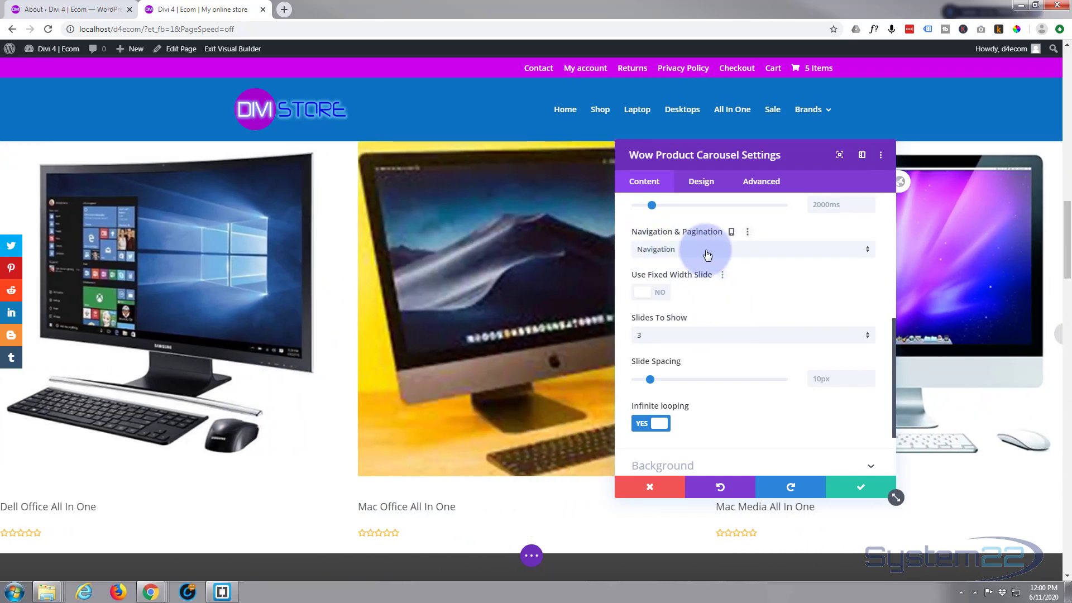
Set Navigation & Pagination to None and Slides To Show to 5.
{"action": "left_click", "coordinate": [702, 249]}
{"action": "left_click", "coordinate": [683, 260]}
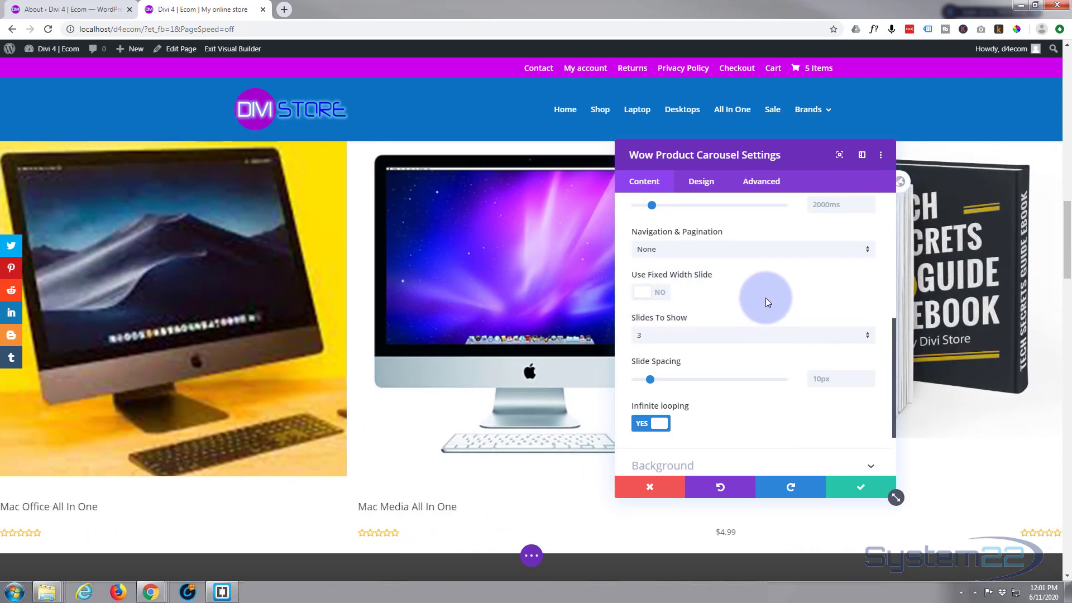
{"action": "scroll", "coordinate": [745, 303], "scroll_direction": "down", "scroll_amount": 1}
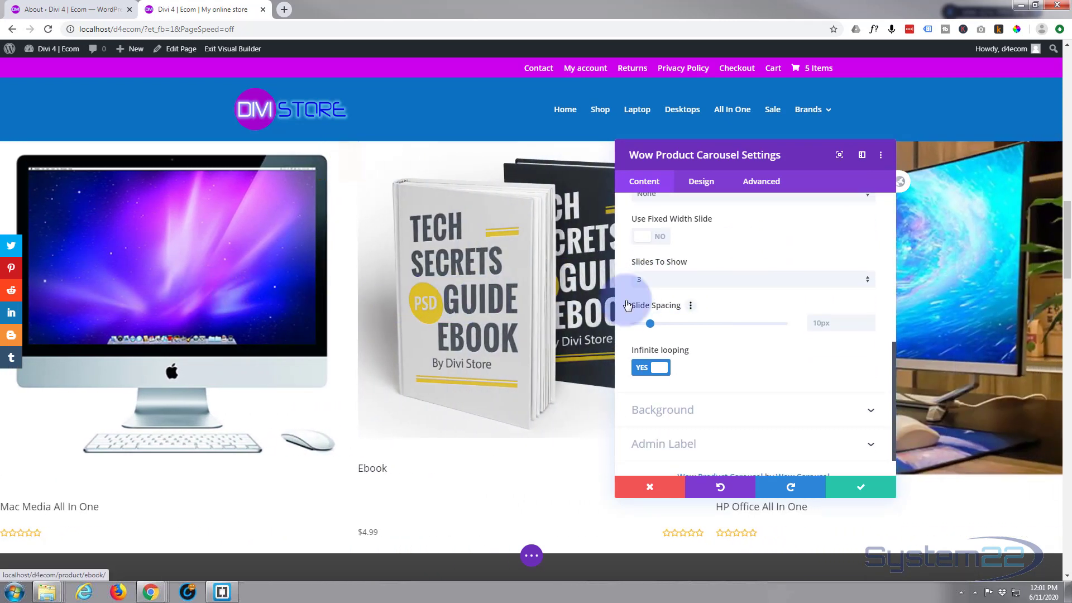
{"action": "left_click", "coordinate": [772, 283]}
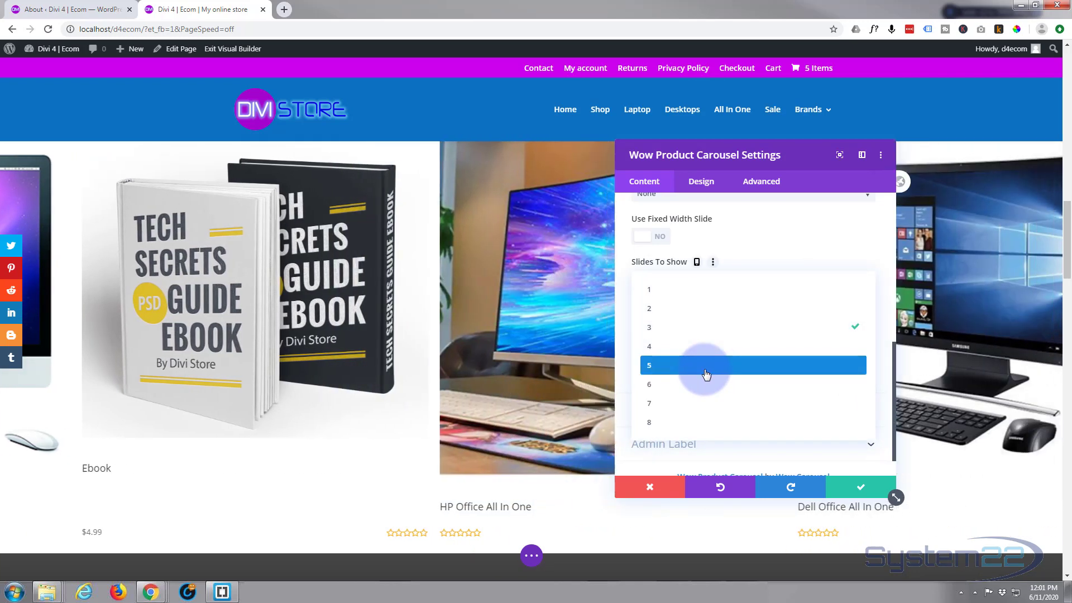
{"action": "left_click", "coordinate": [707, 365]}
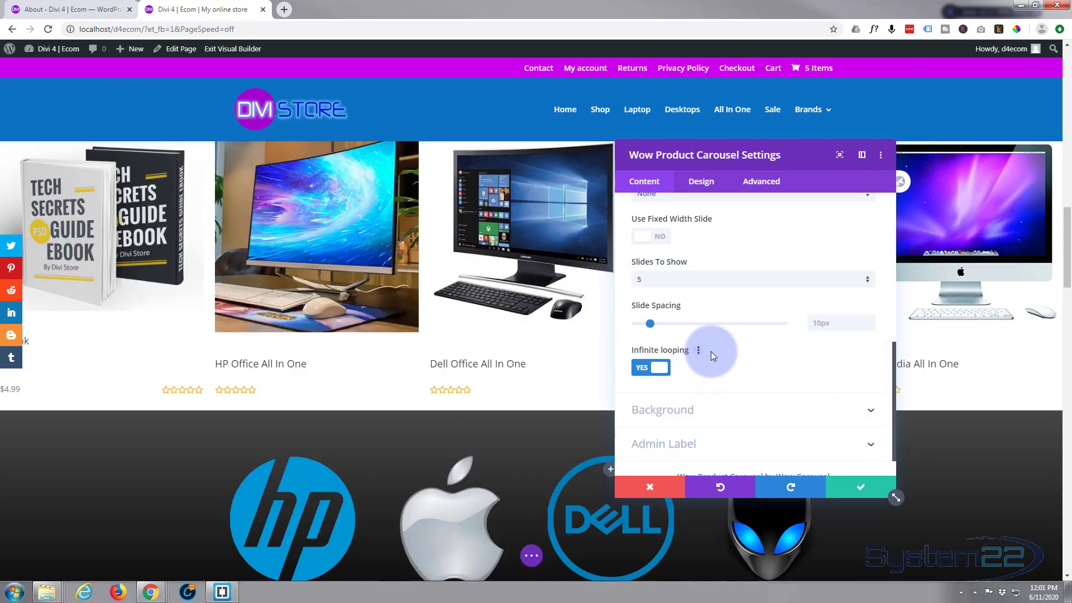
{"action": "scroll", "coordinate": [721, 343], "scroll_direction": "down", "scroll_amount": 1}
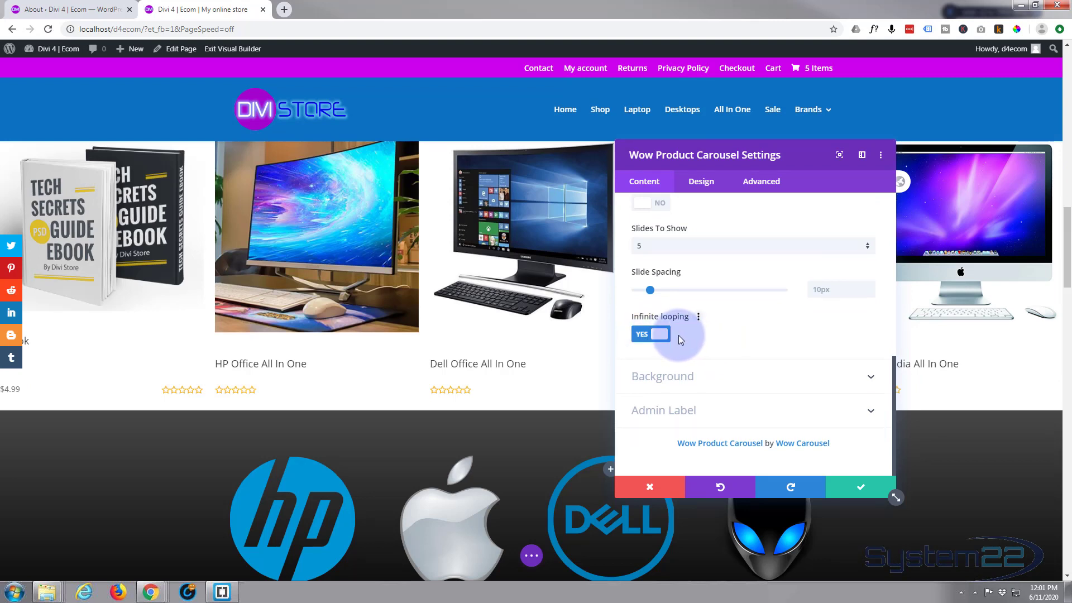
{"action": "scroll", "coordinate": [725, 342], "scroll_direction": "up", "scroll_amount": 8}
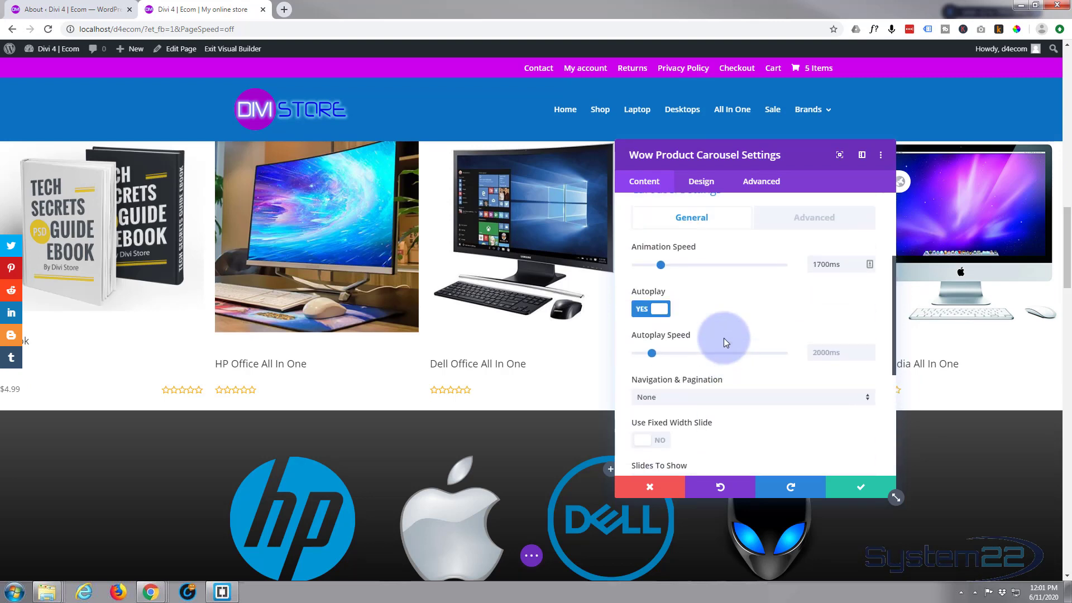
Tick Laptop and Desktops under the carousel's Included Categories.
{"action": "scroll", "coordinate": [723, 342], "scroll_direction": "up", "scroll_amount": 2}
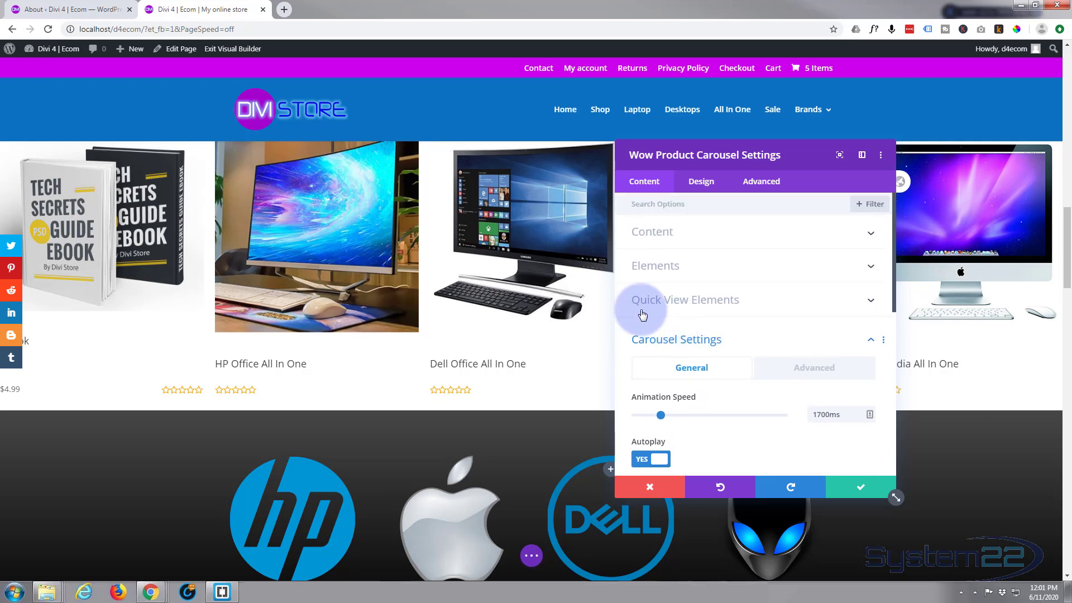
{"action": "left_click", "coordinate": [724, 235]}
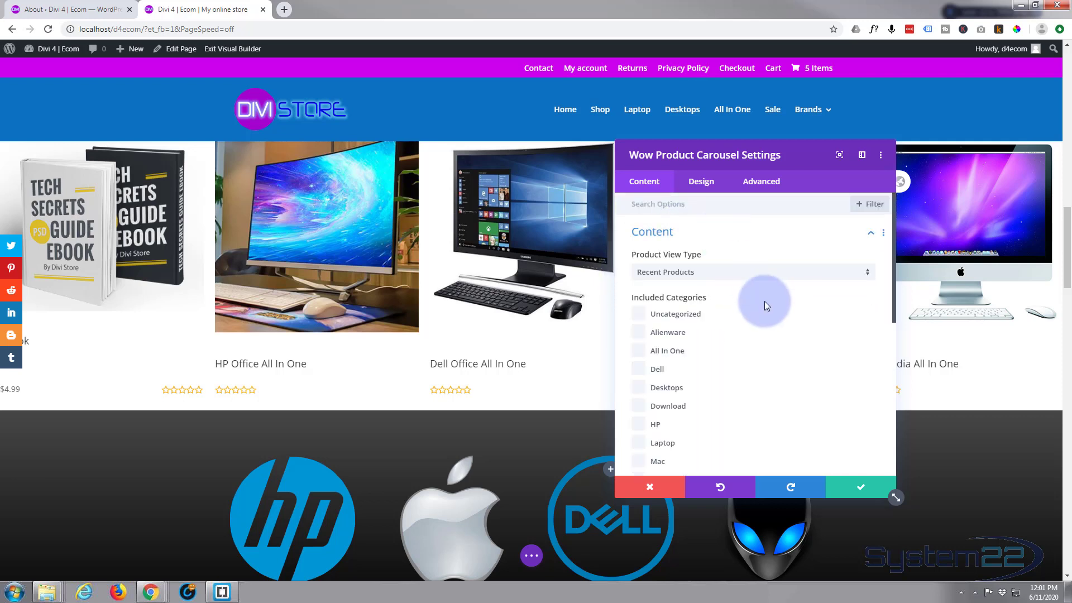
{"action": "scroll", "coordinate": [679, 361], "scroll_direction": "down", "scroll_amount": 1}
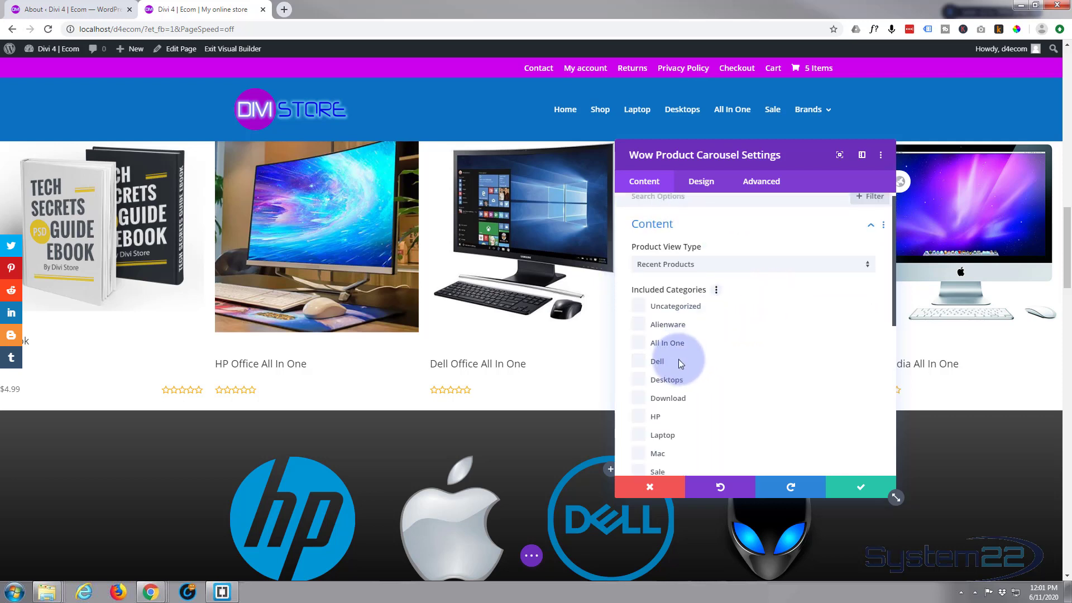
{"action": "scroll", "coordinate": [679, 360], "scroll_direction": "down", "scroll_amount": 2}
{"action": "scroll", "coordinate": [686, 352], "scroll_direction": "up", "scroll_amount": 1}
{"action": "left_click", "coordinate": [640, 332]}
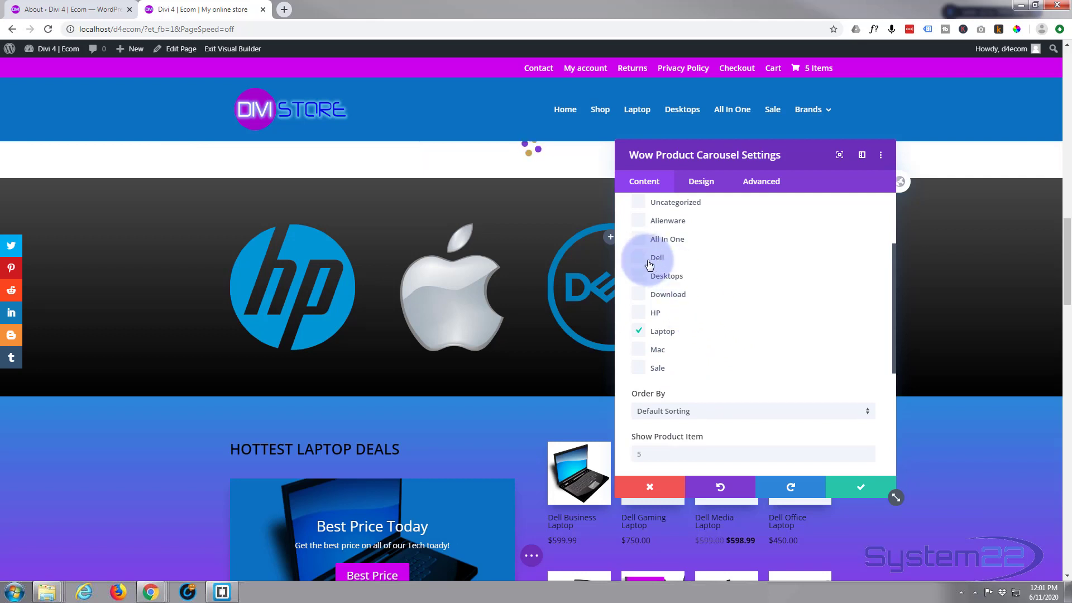
{"action": "left_click", "coordinate": [639, 276]}
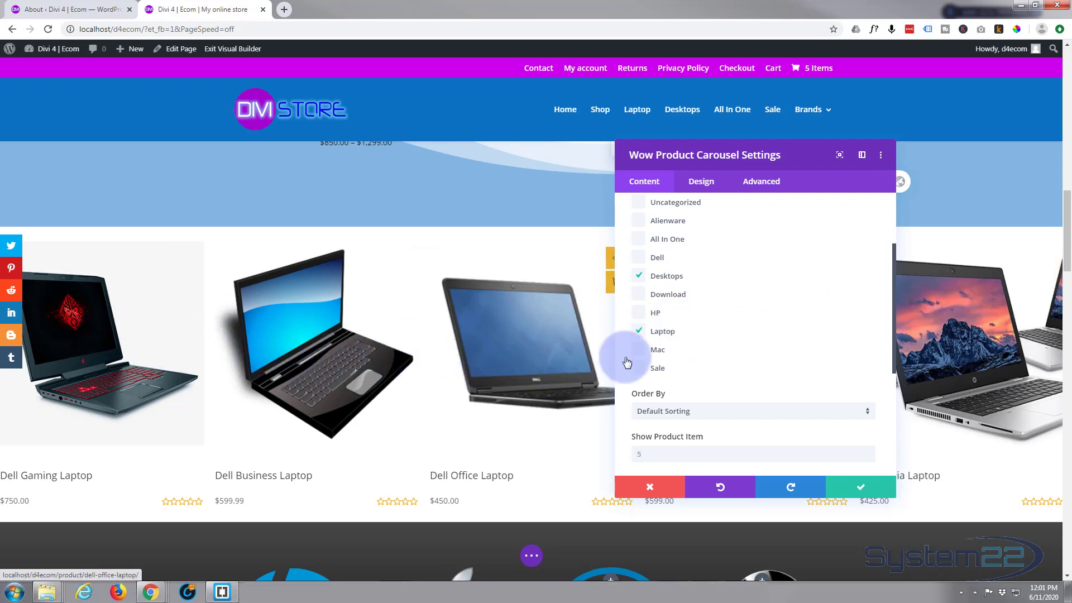
{"action": "scroll", "coordinate": [751, 357], "scroll_direction": "up", "scroll_amount": 3}
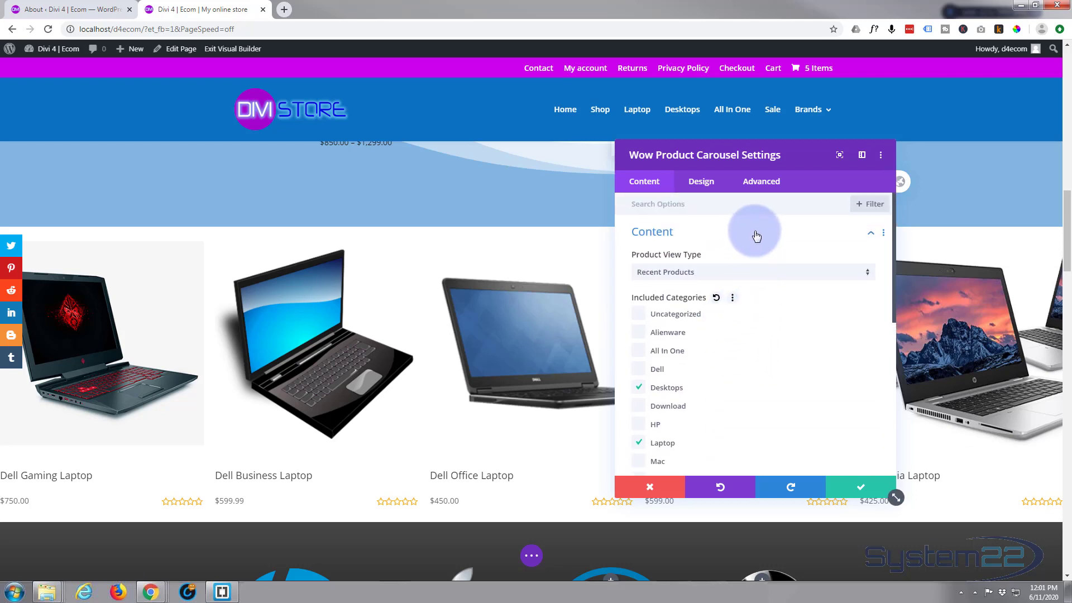
Hide product categories, prices and star ratings on the carousel cards.
{"action": "left_click", "coordinate": [757, 237]}
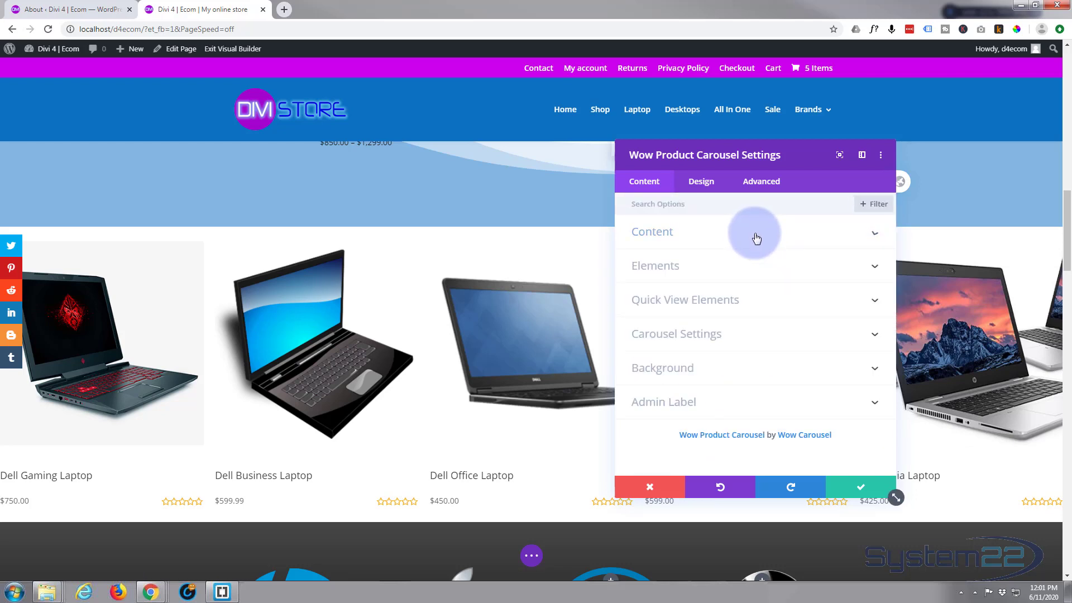
{"action": "left_click", "coordinate": [739, 266]}
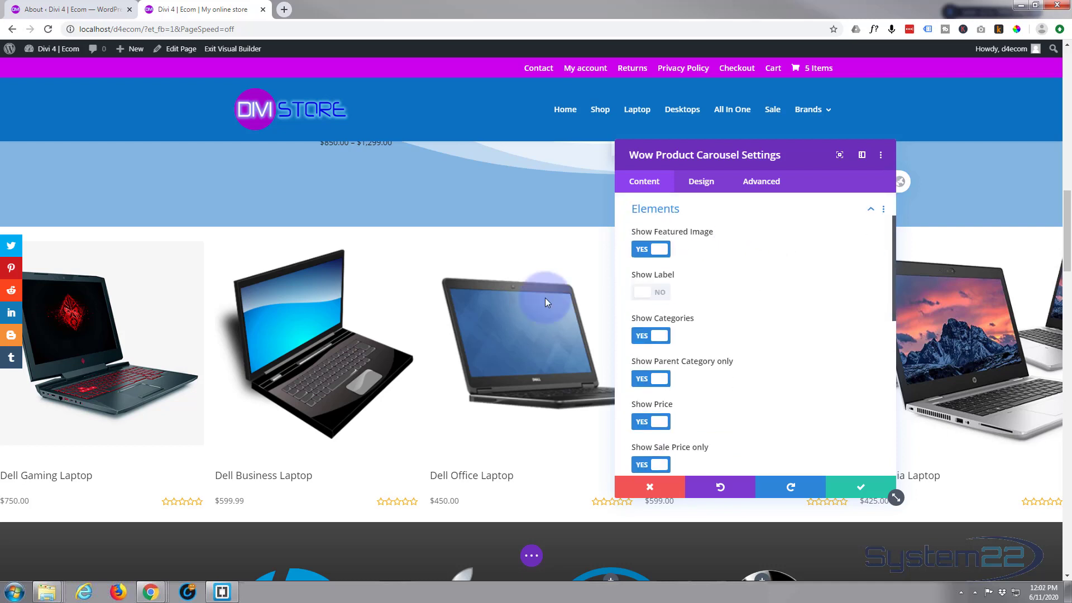
{"action": "mouse_move", "coordinate": [288, 357]}
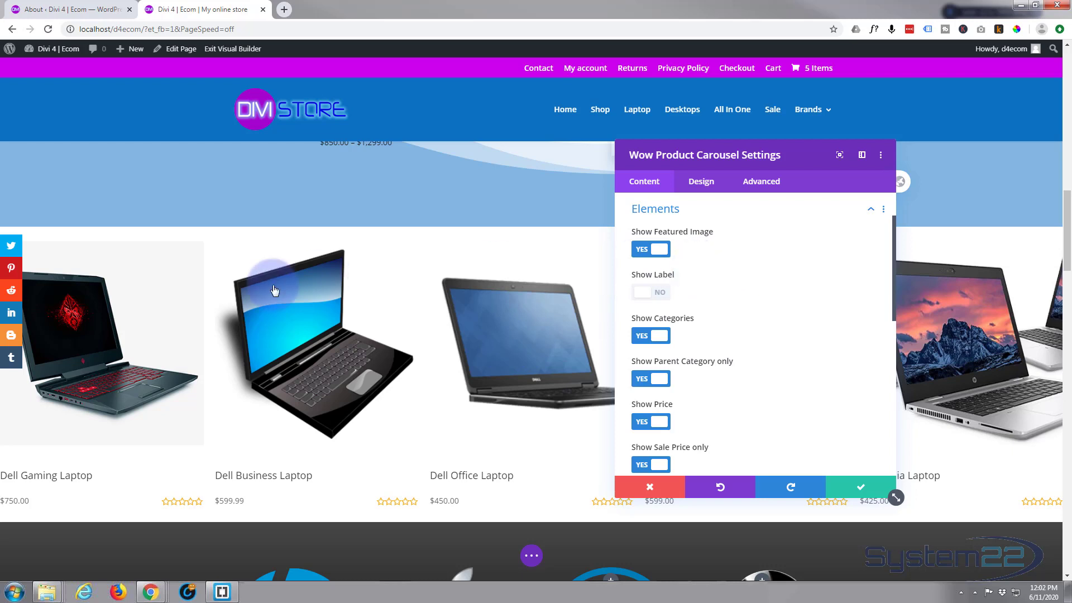
{"action": "mouse_move", "coordinate": [284, 315]}
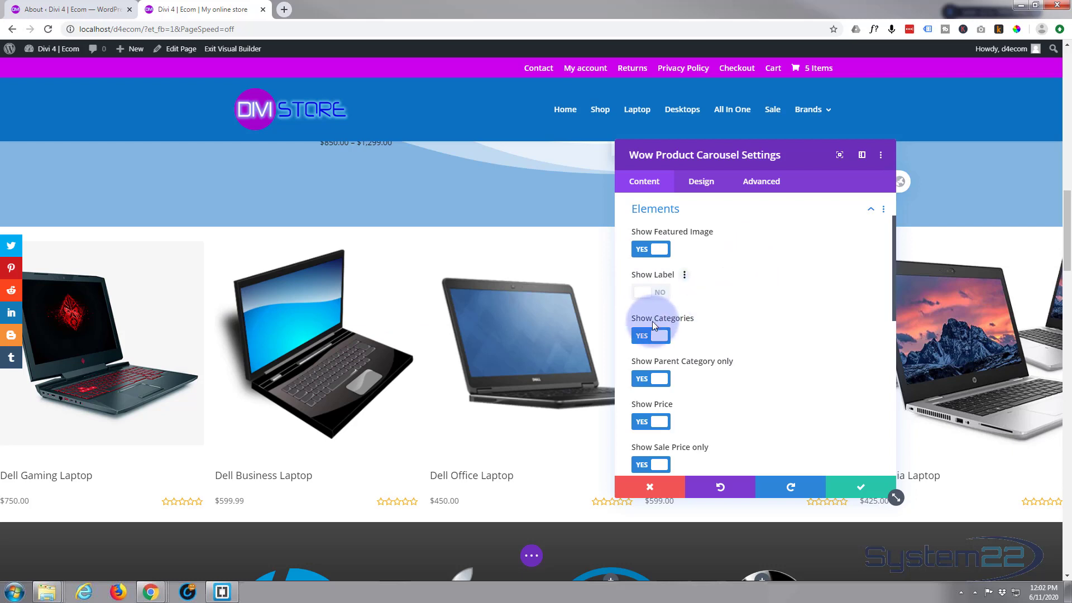
{"action": "left_click", "coordinate": [654, 337]}
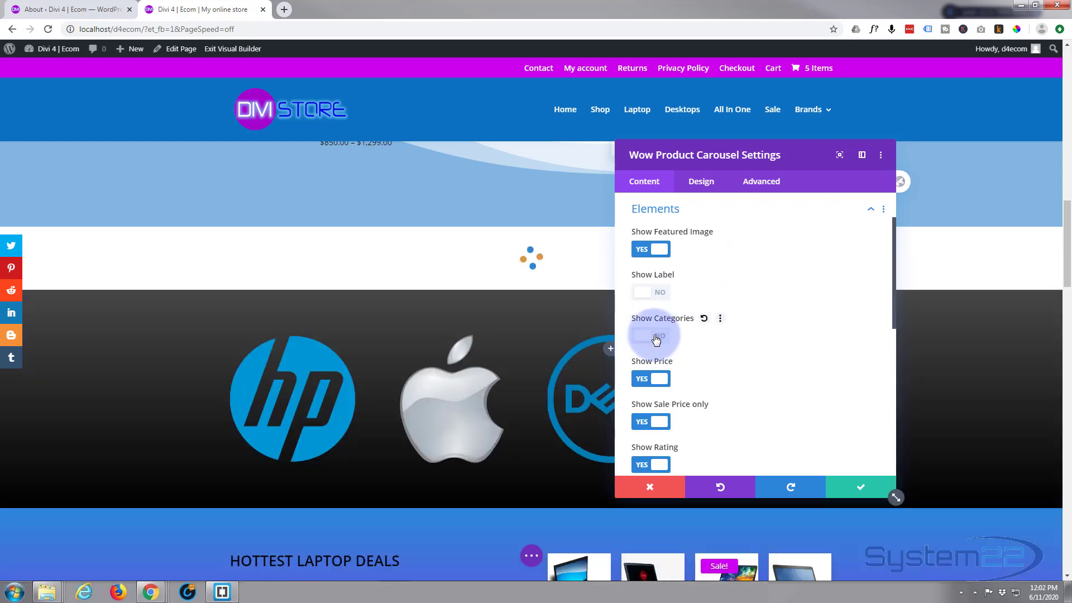
{"action": "left_click", "coordinate": [660, 379]}
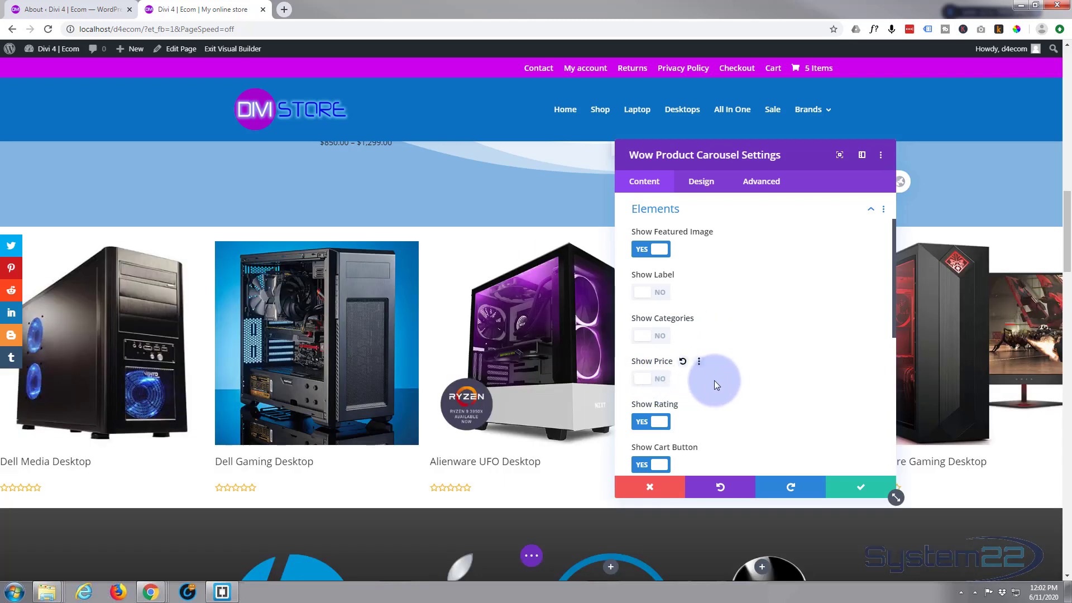
{"action": "scroll", "coordinate": [715, 380], "scroll_direction": "down", "scroll_amount": 1}
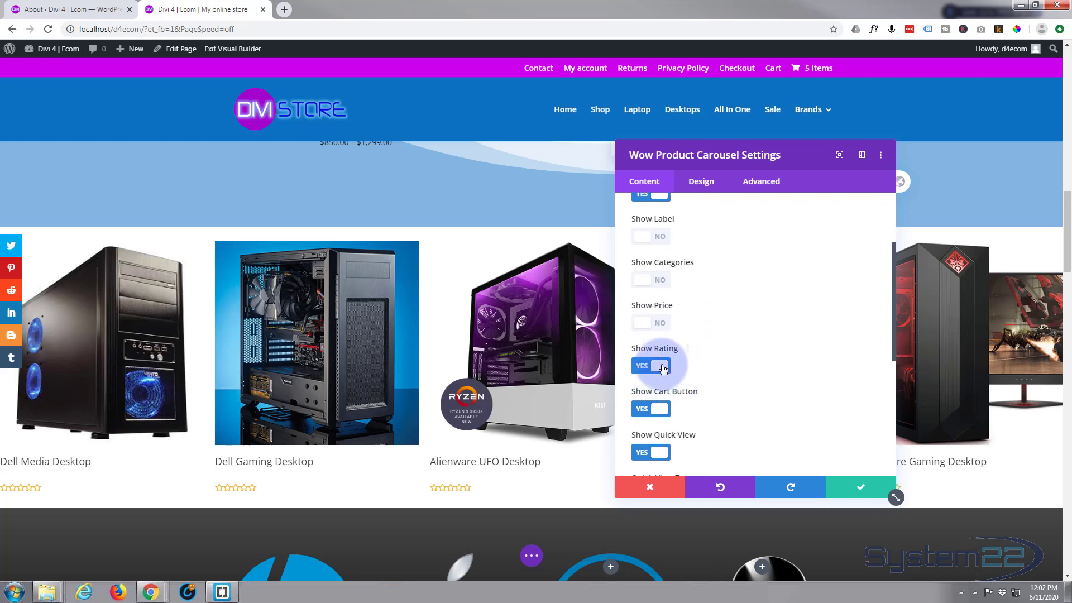
{"action": "left_click", "coordinate": [662, 367]}
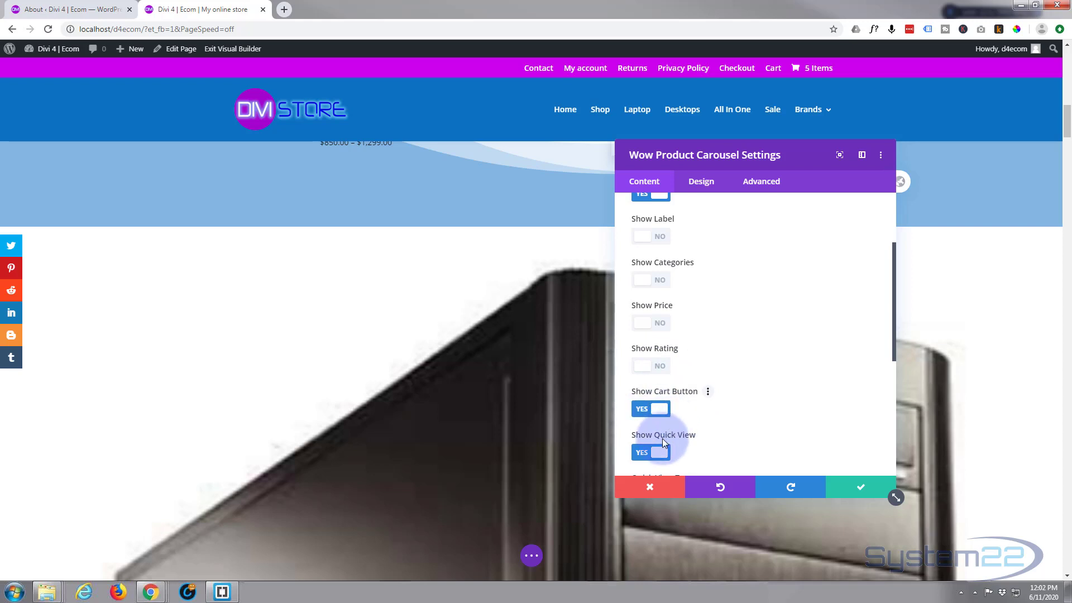
Keep the carousel's quick view type set to Normal.
{"action": "scroll", "coordinate": [693, 410], "scroll_direction": "down", "scroll_amount": 2}
{"action": "scroll", "coordinate": [693, 410], "scroll_direction": "down", "scroll_amount": 1}
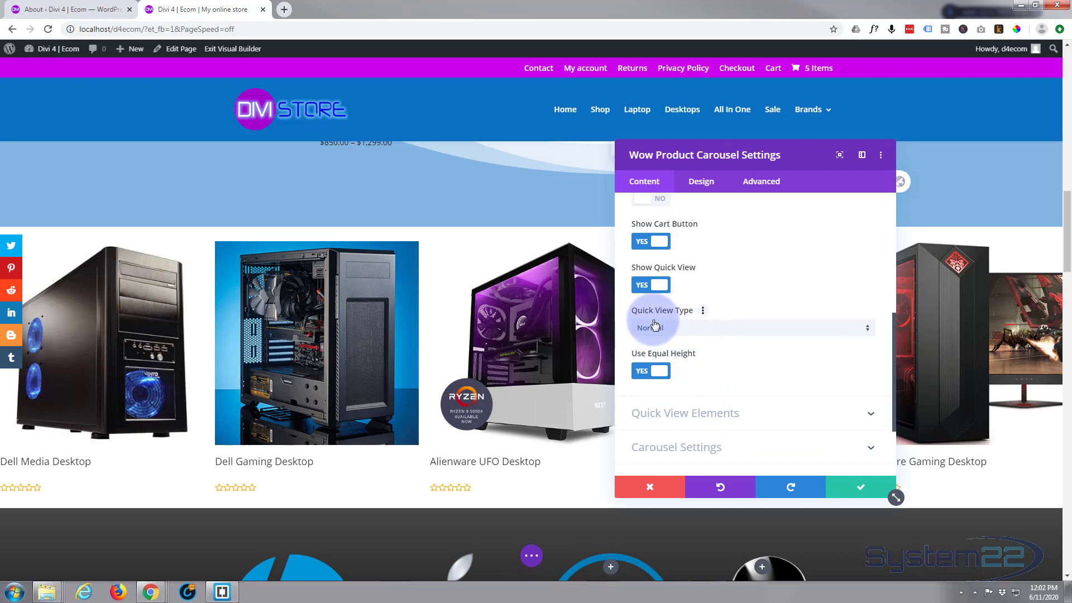
{"action": "left_click", "coordinate": [693, 328]}
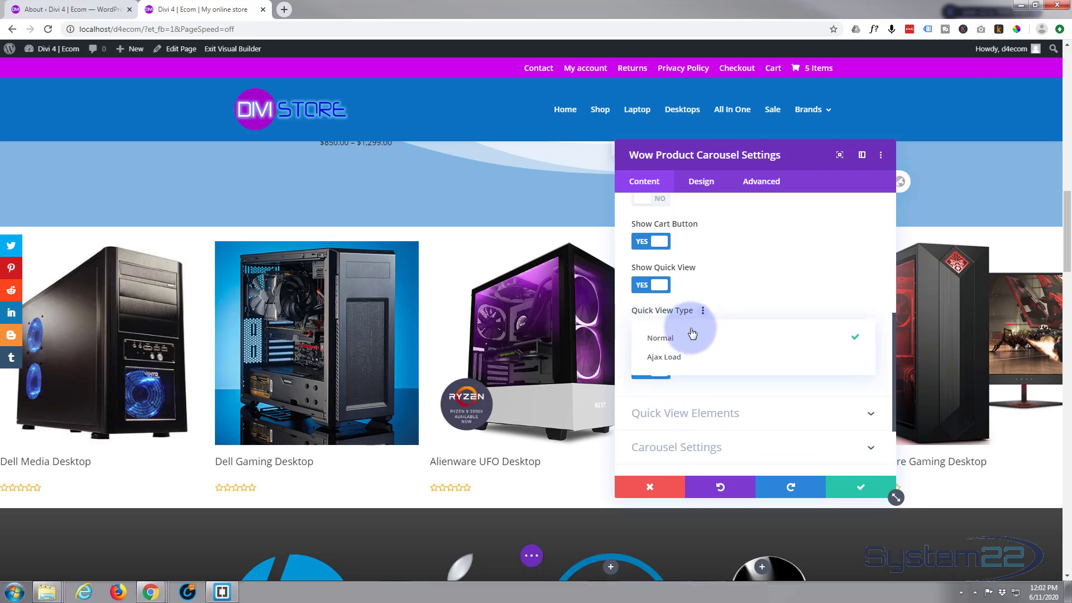
{"action": "left_click", "coordinate": [714, 340]}
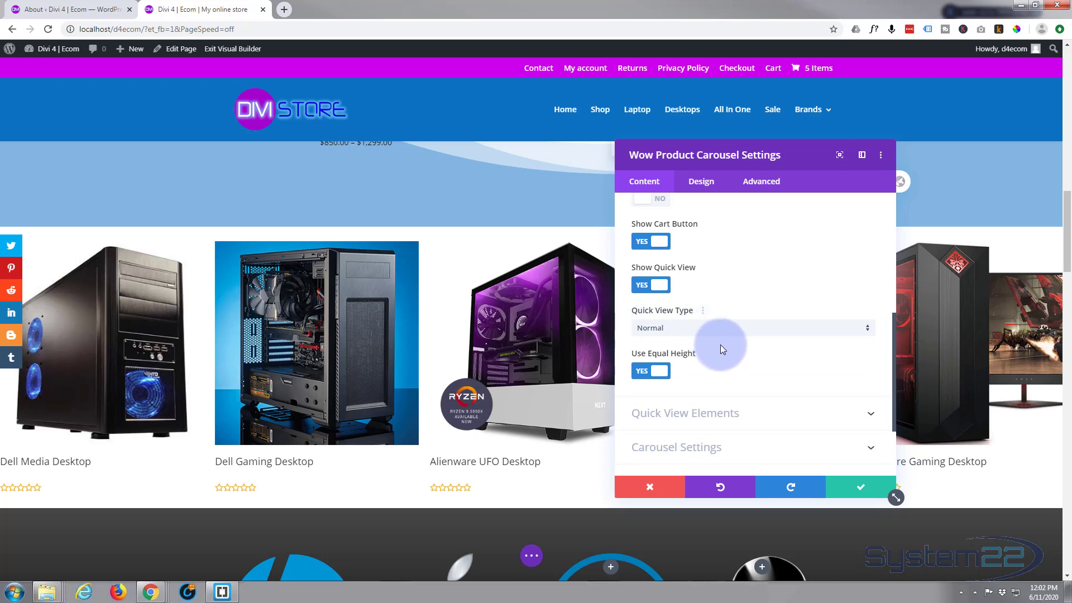
Switch Use Equal Height to NO for the carousel items.
{"action": "scroll", "coordinate": [725, 346], "scroll_direction": "down", "scroll_amount": 1}
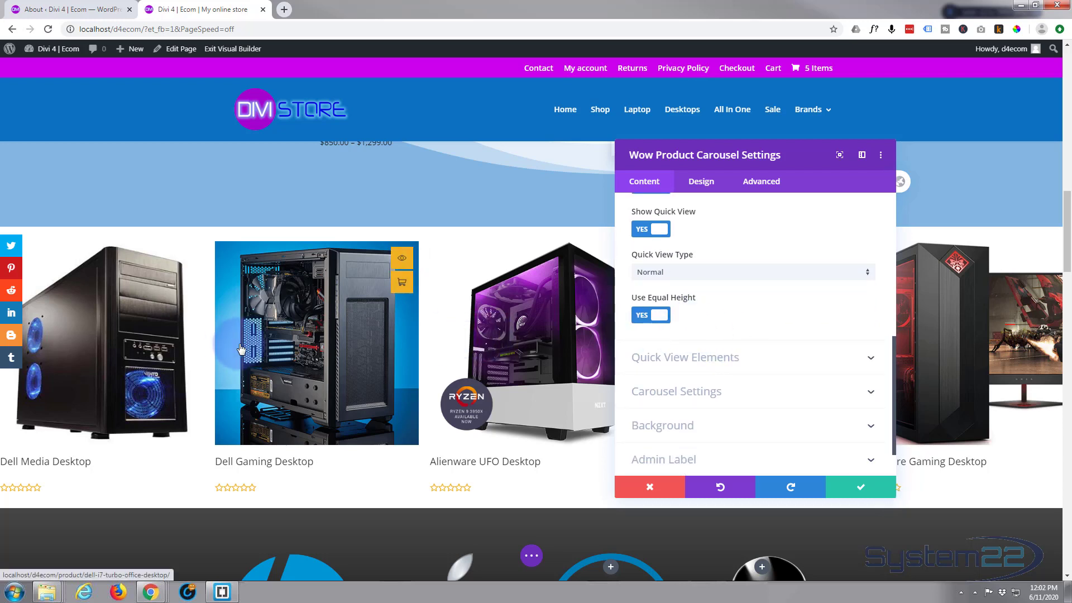
{"action": "mouse_move", "coordinate": [77, 364]}
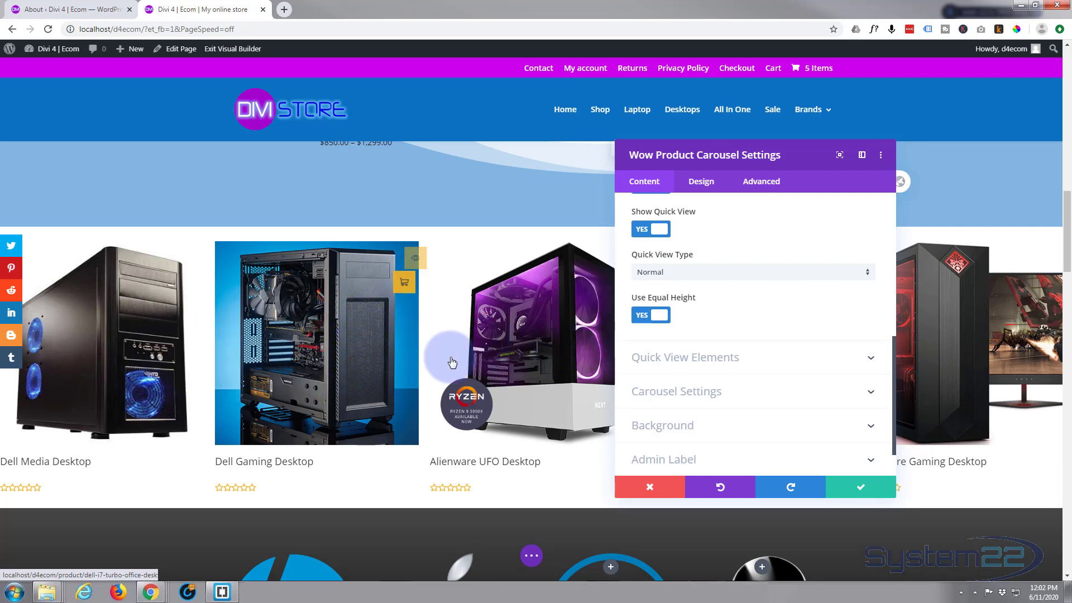
{"action": "left_click", "coordinate": [648, 317]}
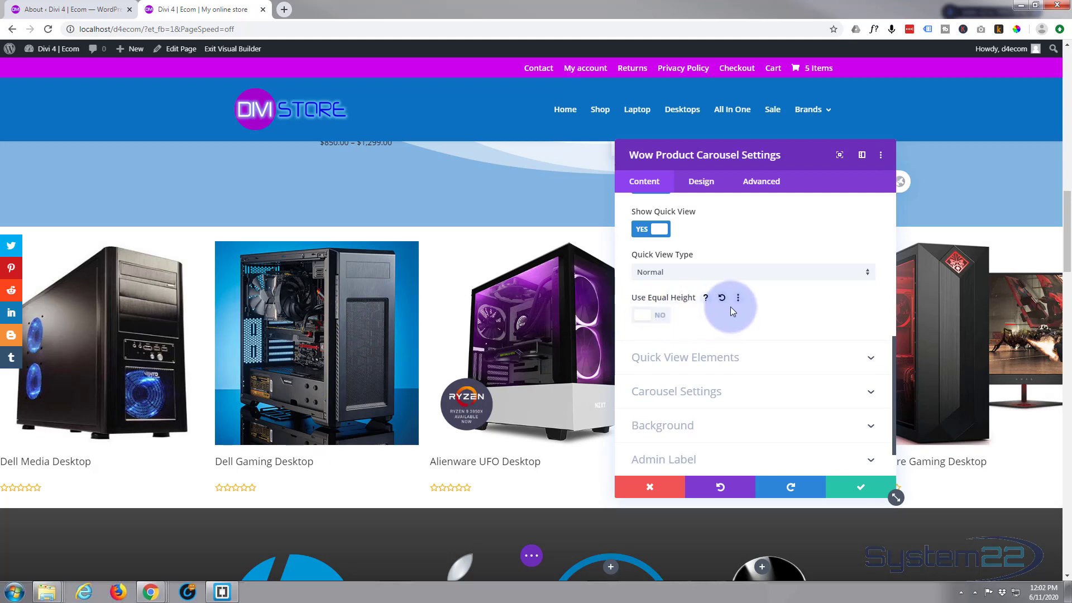
{"action": "scroll", "coordinate": [768, 307], "scroll_direction": "down", "scroll_amount": 2}
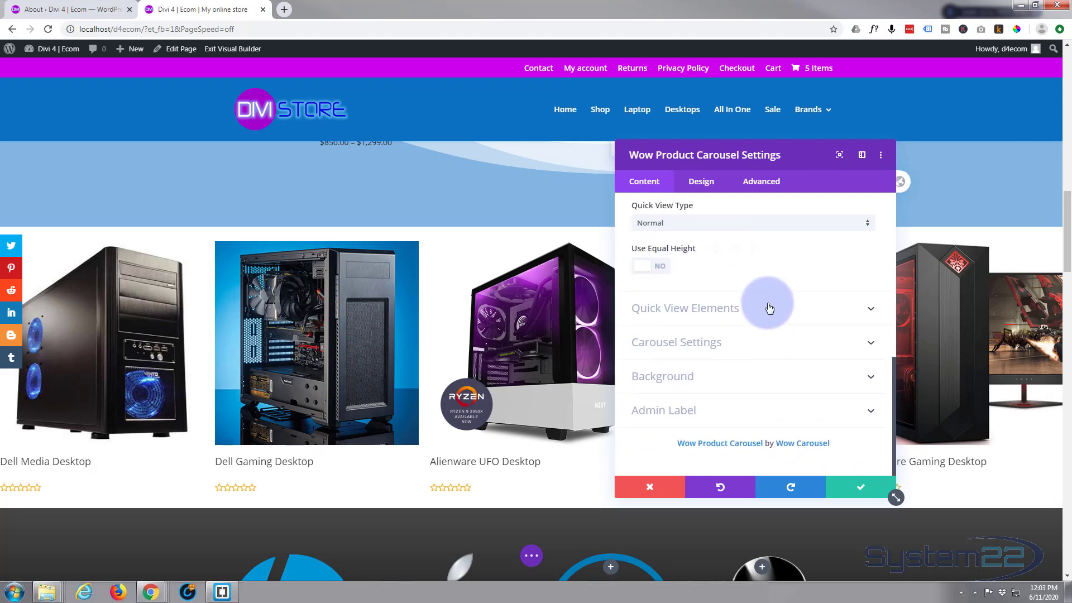
{"action": "mouse_move", "coordinate": [223, 315]}
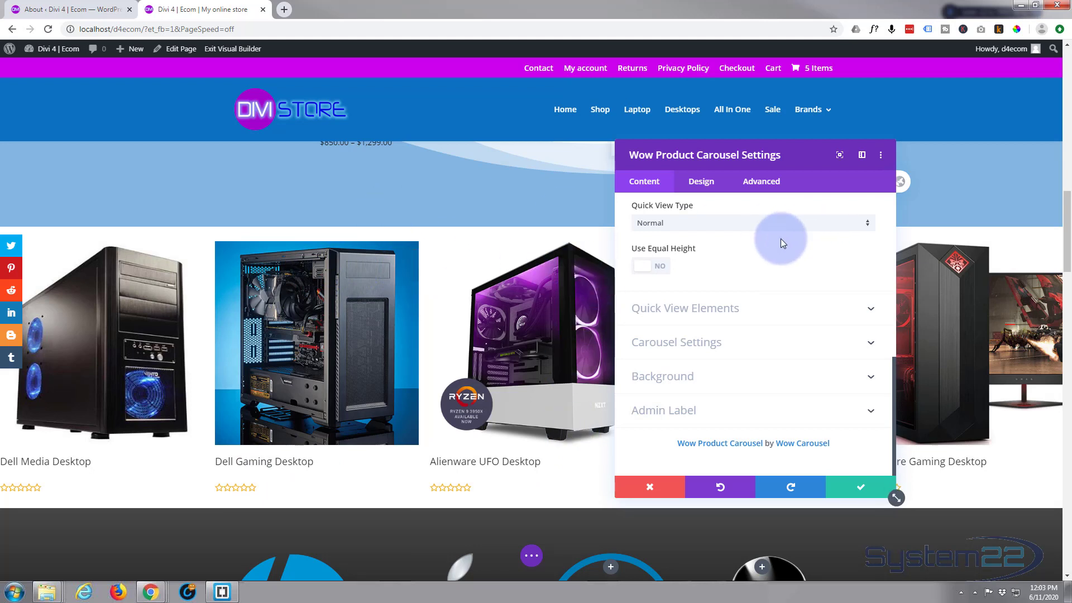
Under Quick View Elements, switch Show Rating to YES.
{"action": "left_click", "coordinate": [790, 309]}
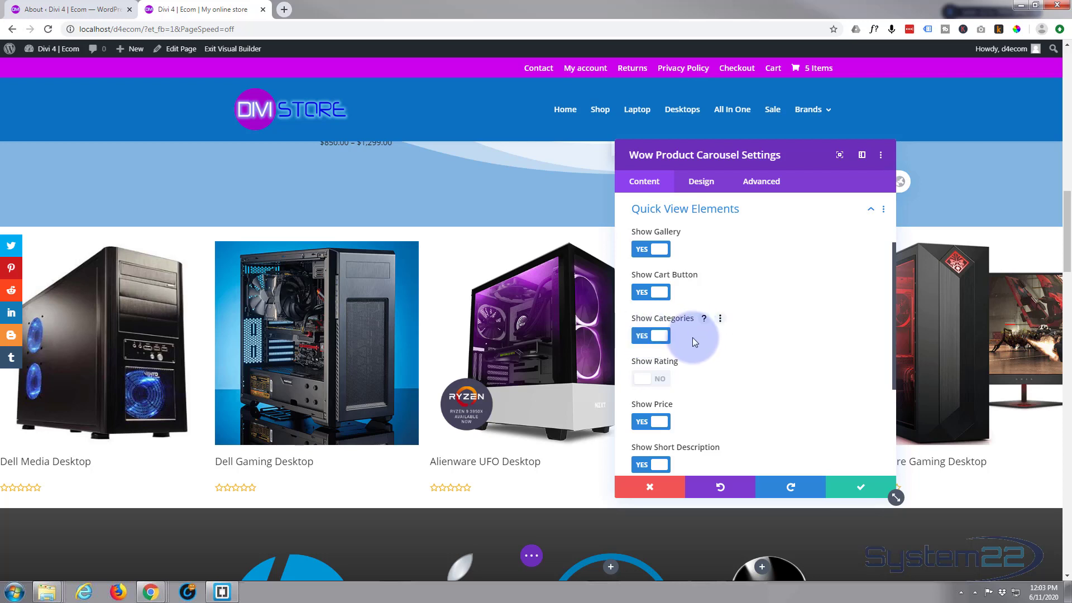
{"action": "scroll", "coordinate": [692, 338], "scroll_direction": "down", "scroll_amount": 2}
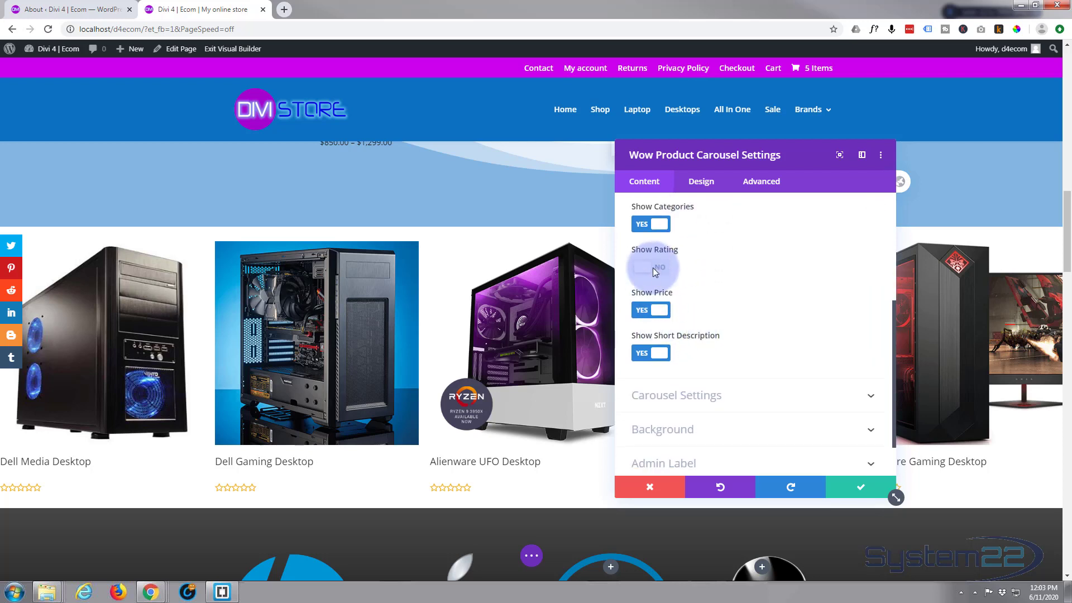
{"action": "left_click", "coordinate": [650, 267]}
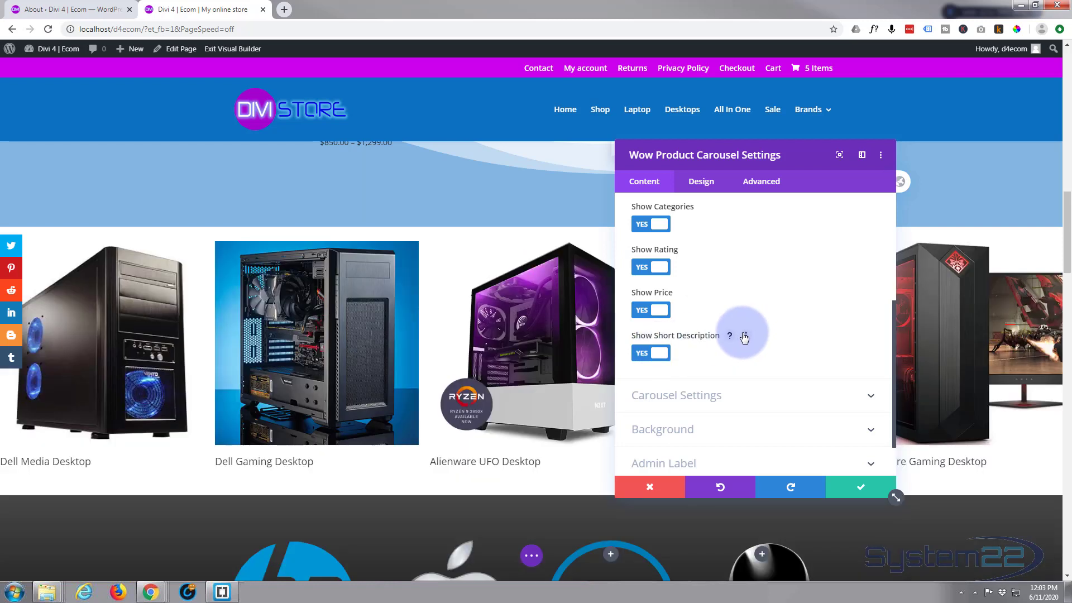
{"action": "scroll", "coordinate": [744, 337], "scroll_direction": "down", "scroll_amount": 2}
In the carousel's Advanced settings, turn on Use Custom Cursor and set Cursor Name to Grab.
{"action": "left_click", "coordinate": [744, 338]}
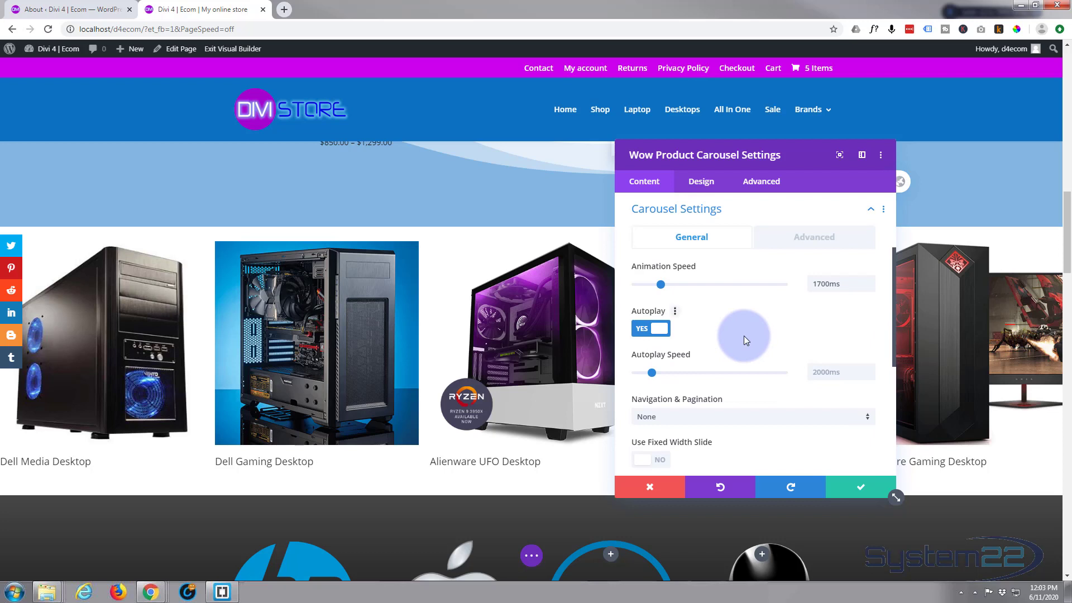
{"action": "left_click", "coordinate": [814, 238]}
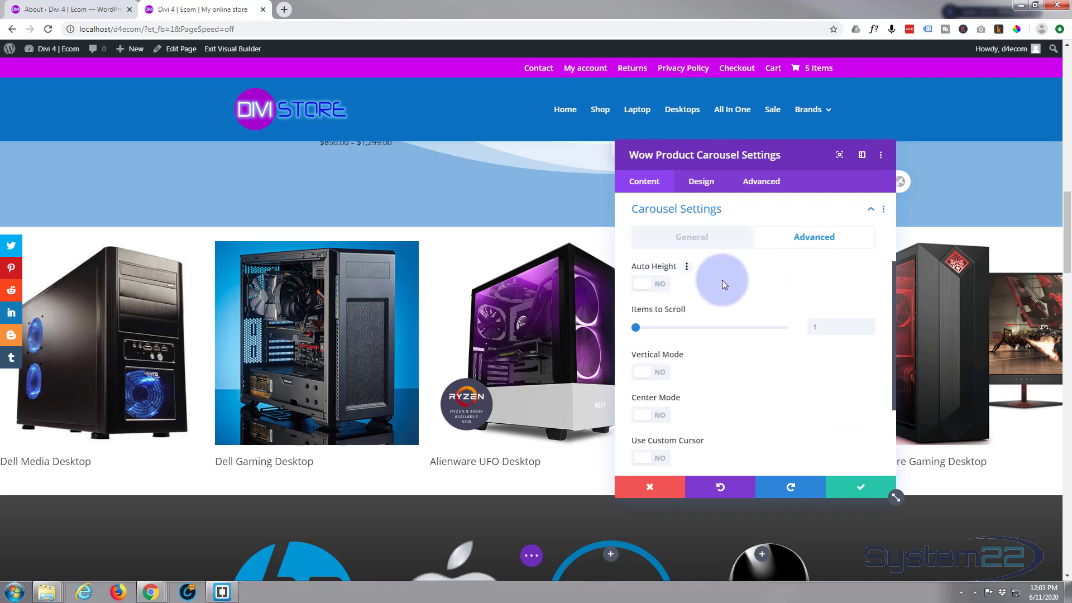
{"action": "scroll", "coordinate": [727, 287], "scroll_direction": "down", "scroll_amount": 1}
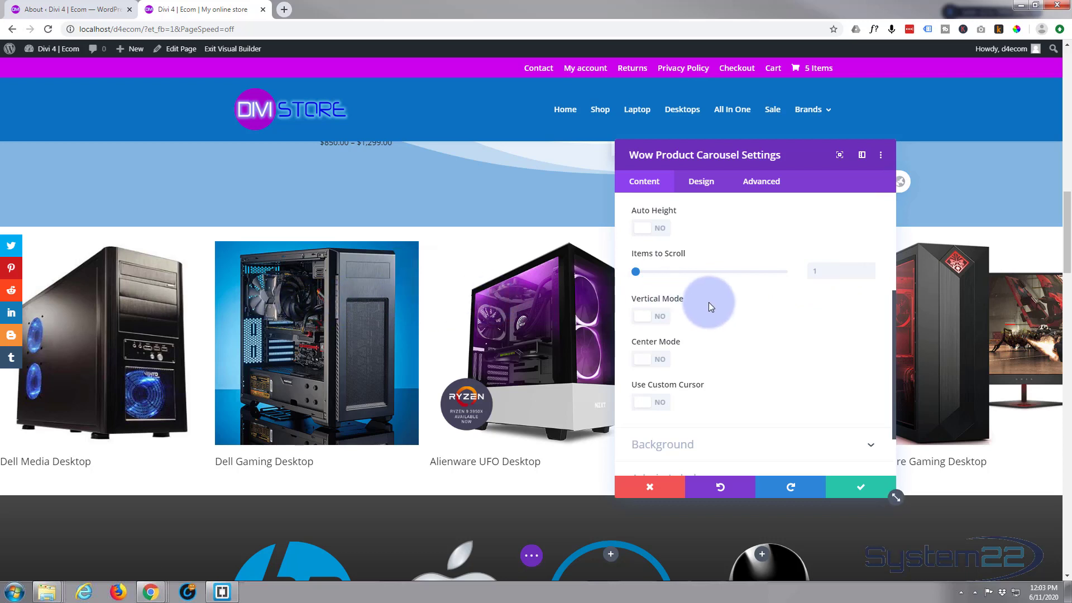
{"action": "scroll", "coordinate": [709, 303], "scroll_direction": "down", "scroll_amount": 1}
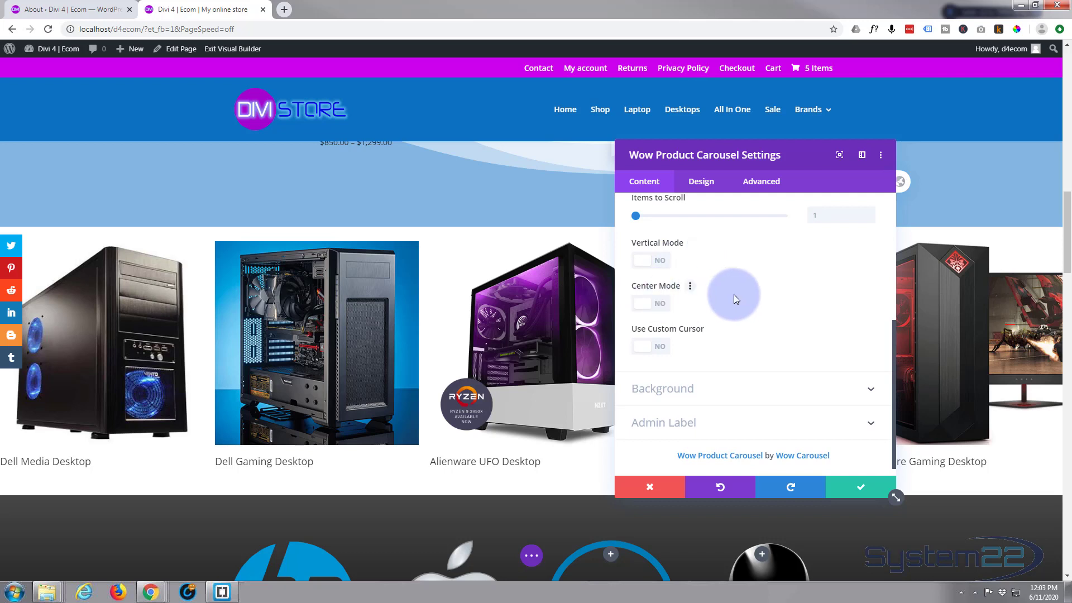
{"action": "scroll", "coordinate": [734, 294], "scroll_direction": "down", "scroll_amount": 1}
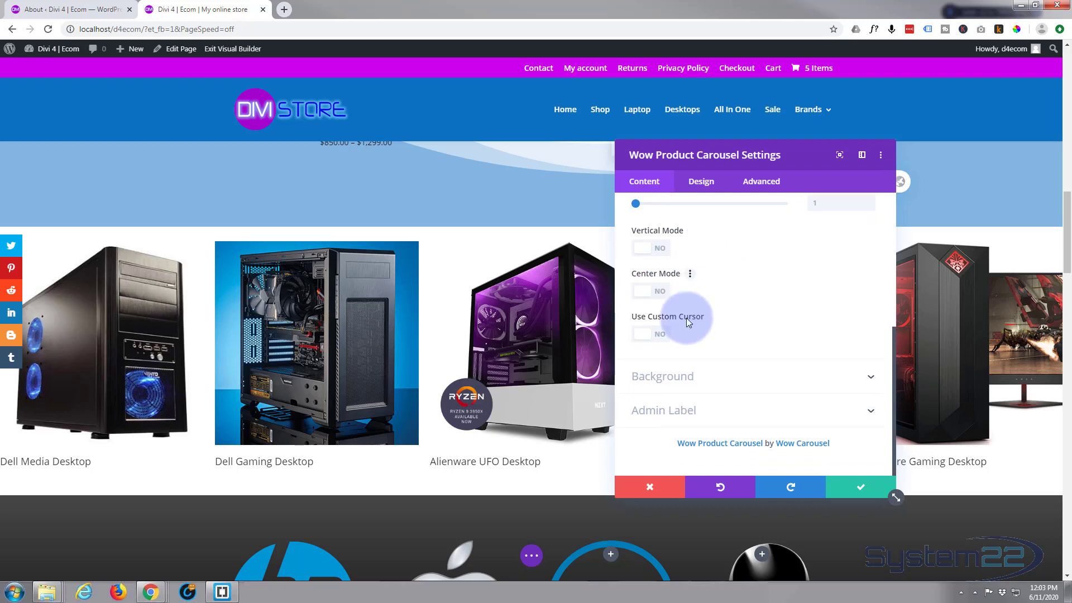
{"action": "left_click", "coordinate": [661, 334]}
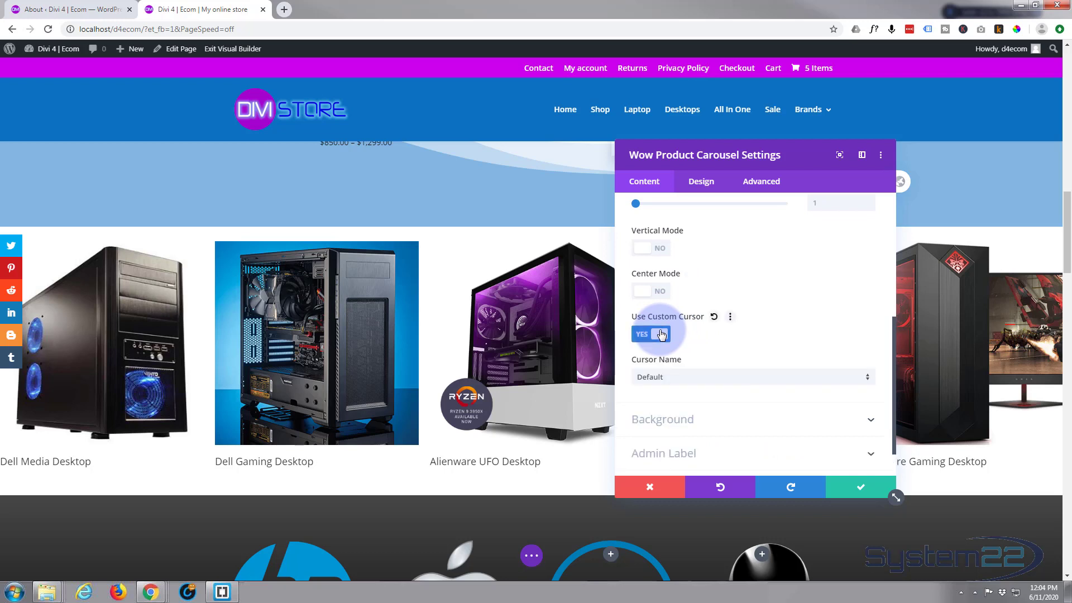
{"action": "left_click", "coordinate": [677, 381]}
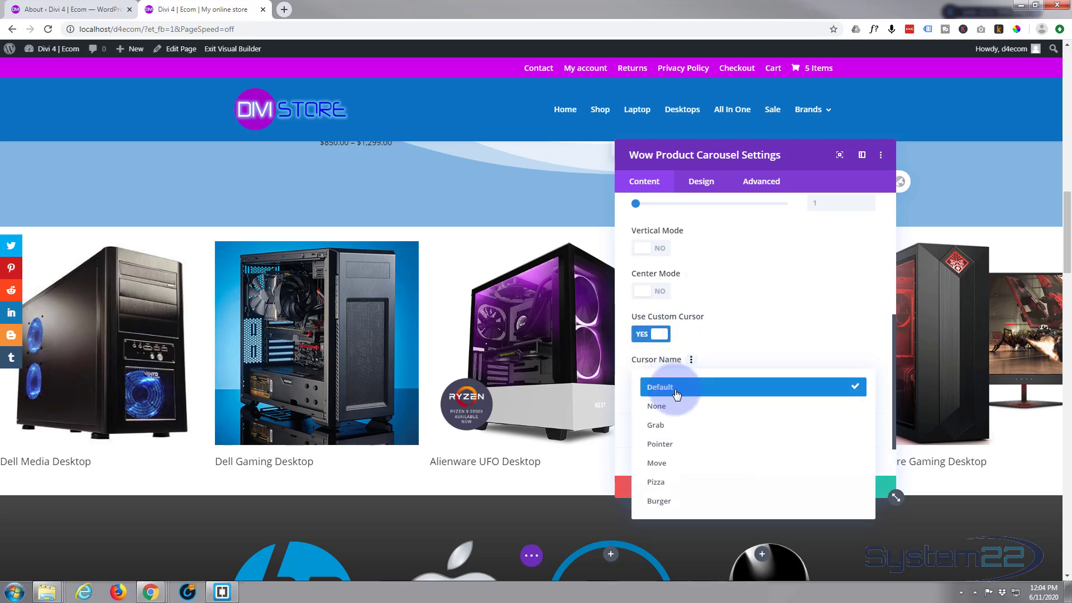
{"action": "left_click", "coordinate": [671, 427]}
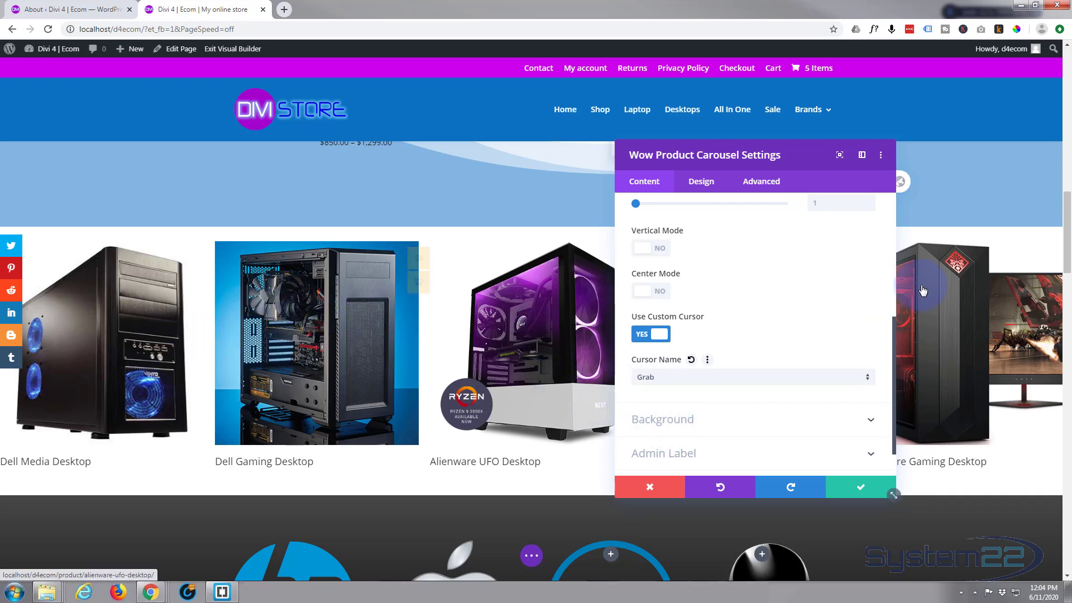
{"action": "scroll", "coordinate": [798, 327], "scroll_direction": "down", "scroll_amount": 1}
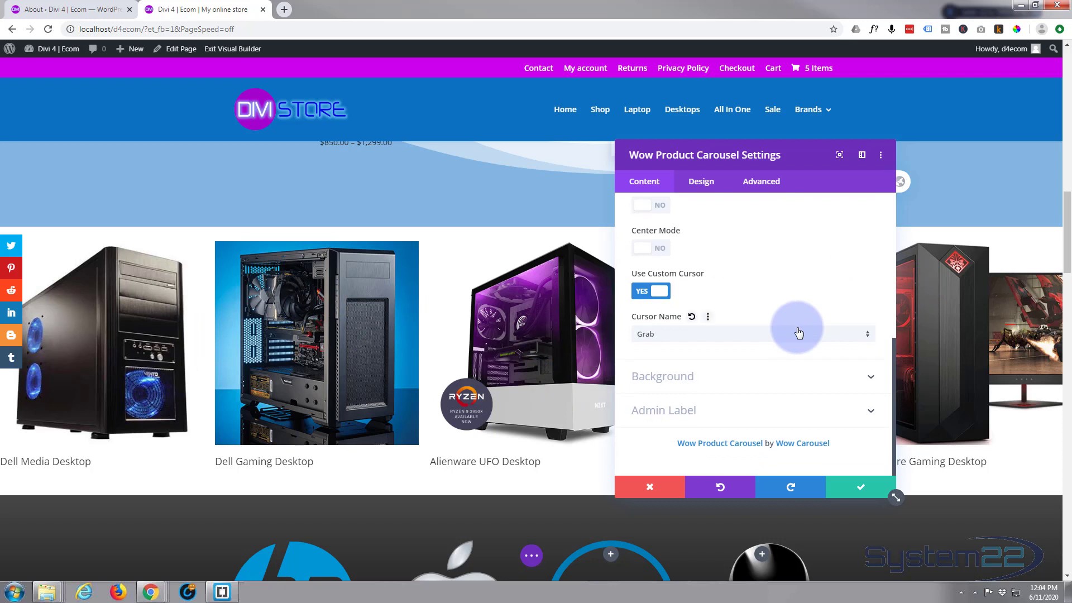
{"action": "scroll", "coordinate": [796, 333], "scroll_direction": "up", "scroll_amount": 2}
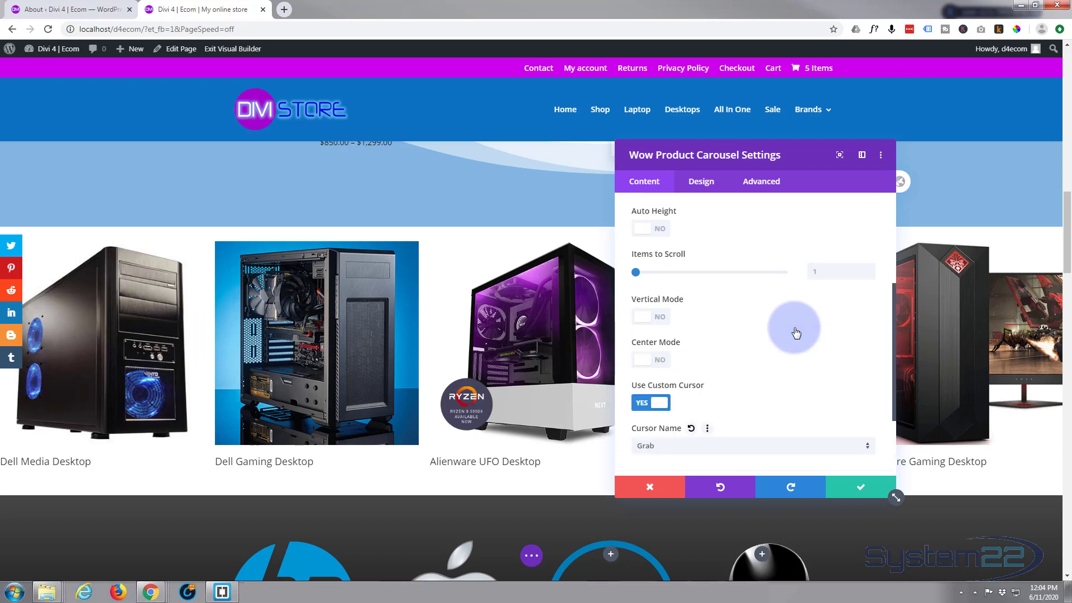
{"action": "scroll", "coordinate": [796, 332], "scroll_direction": "up", "scroll_amount": 2}
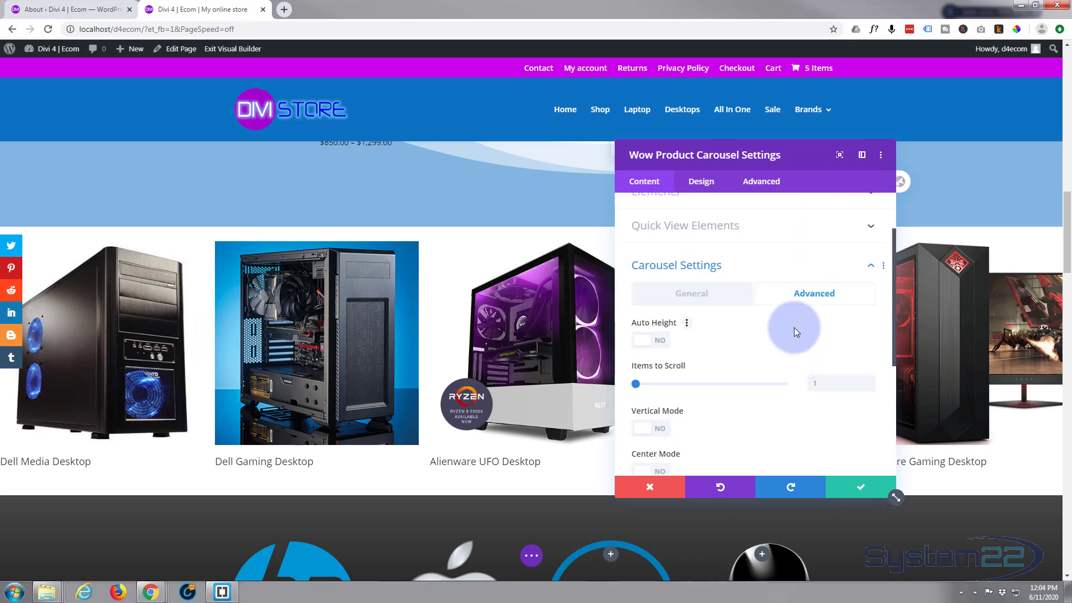
{"action": "scroll", "coordinate": [796, 333], "scroll_direction": "up", "scroll_amount": 1}
{"action": "scroll", "coordinate": [796, 333], "scroll_direction": "up", "scroll_amount": 1}
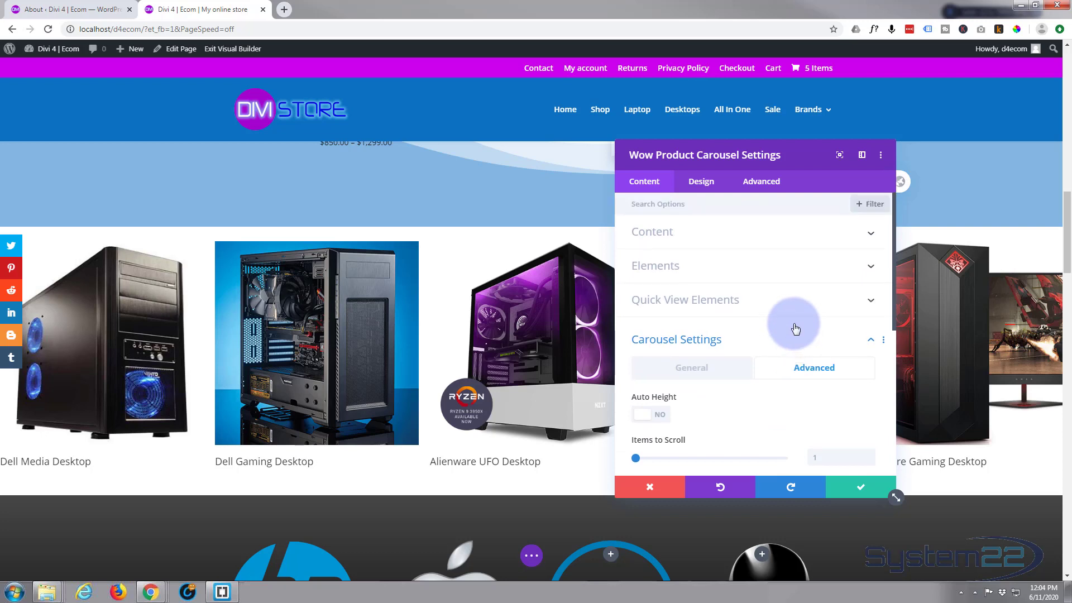
In the carousel's Design settings, switch the layout to Layout 2, then to Layout 3.
{"action": "left_click", "coordinate": [707, 185]}
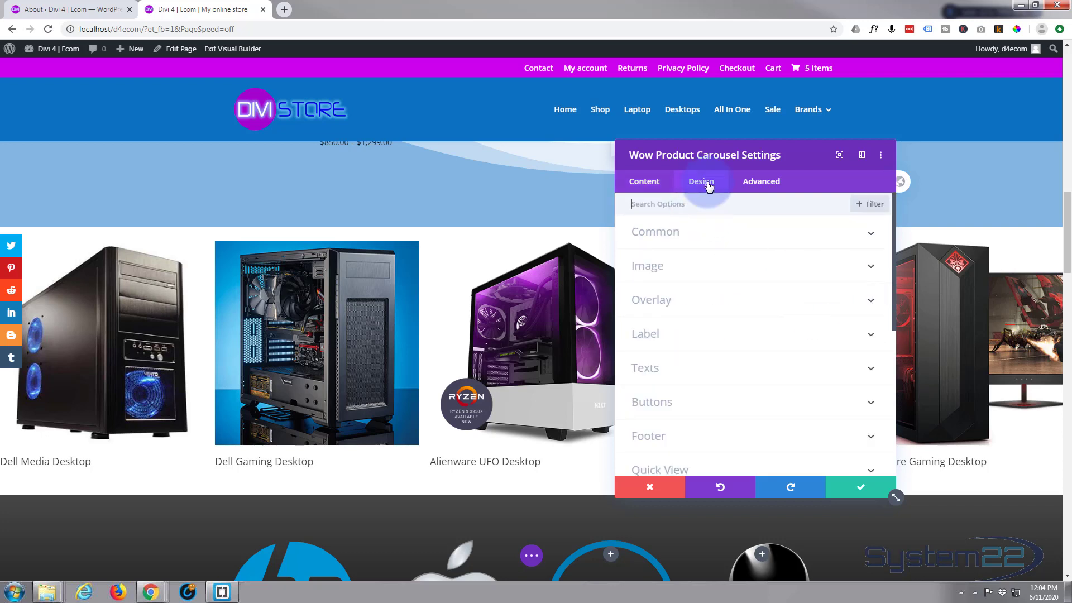
{"action": "left_click", "coordinate": [737, 233]}
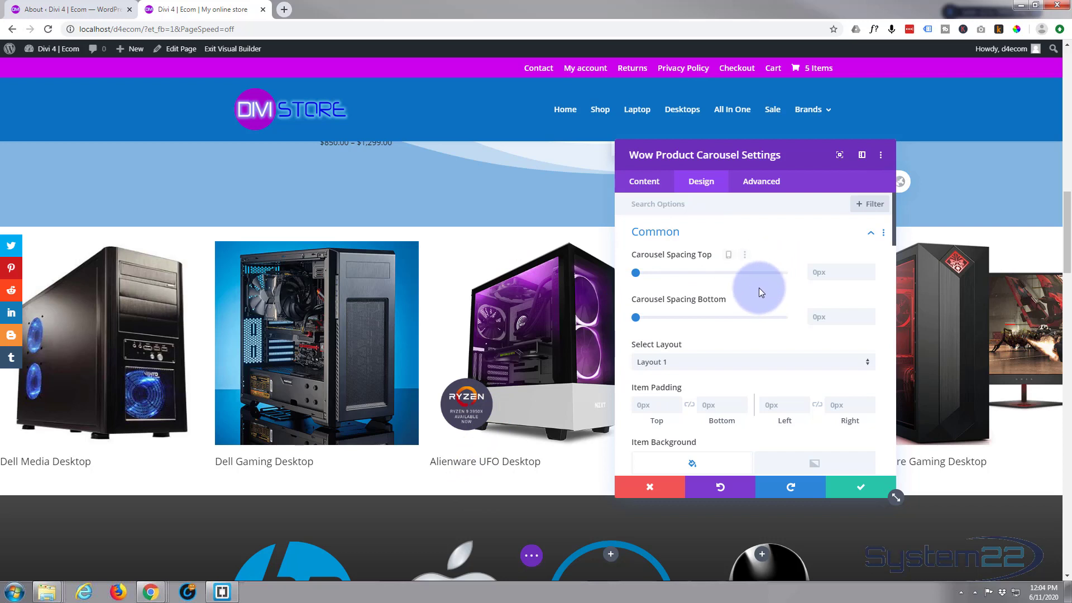
{"action": "scroll", "coordinate": [758, 287], "scroll_direction": "down", "scroll_amount": 2}
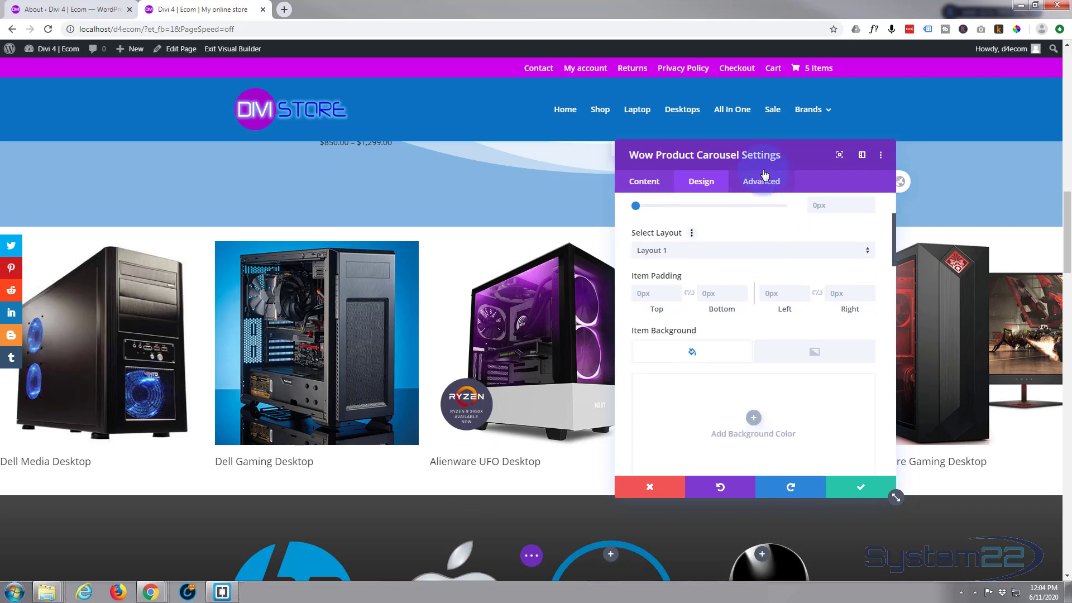
{"action": "left_click_drag", "start_coordinate": [777, 157], "coordinate": [837, 152]}
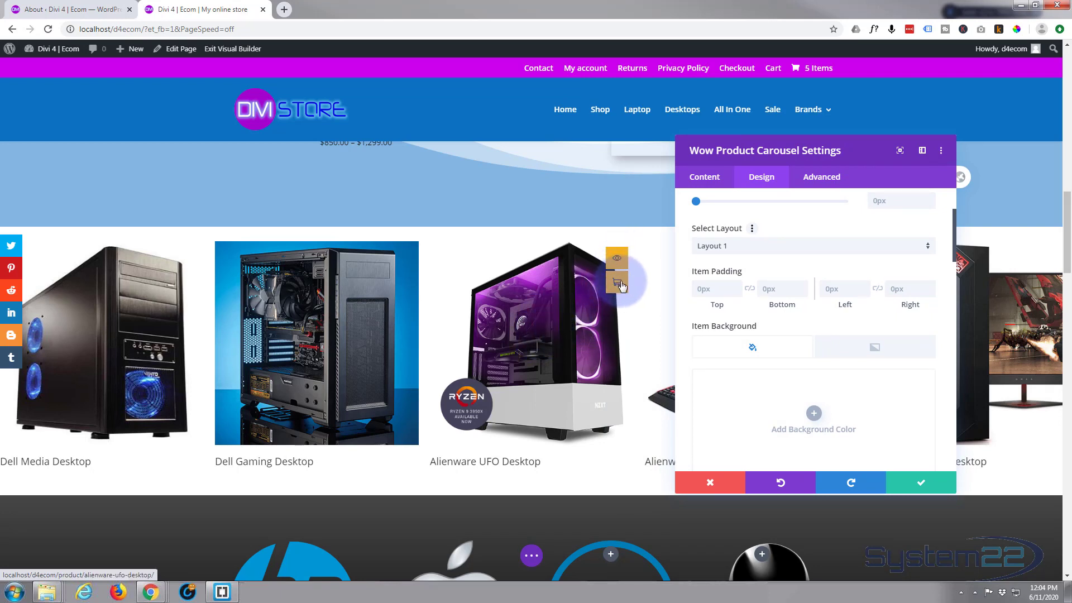
{"action": "left_click", "coordinate": [789, 247]}
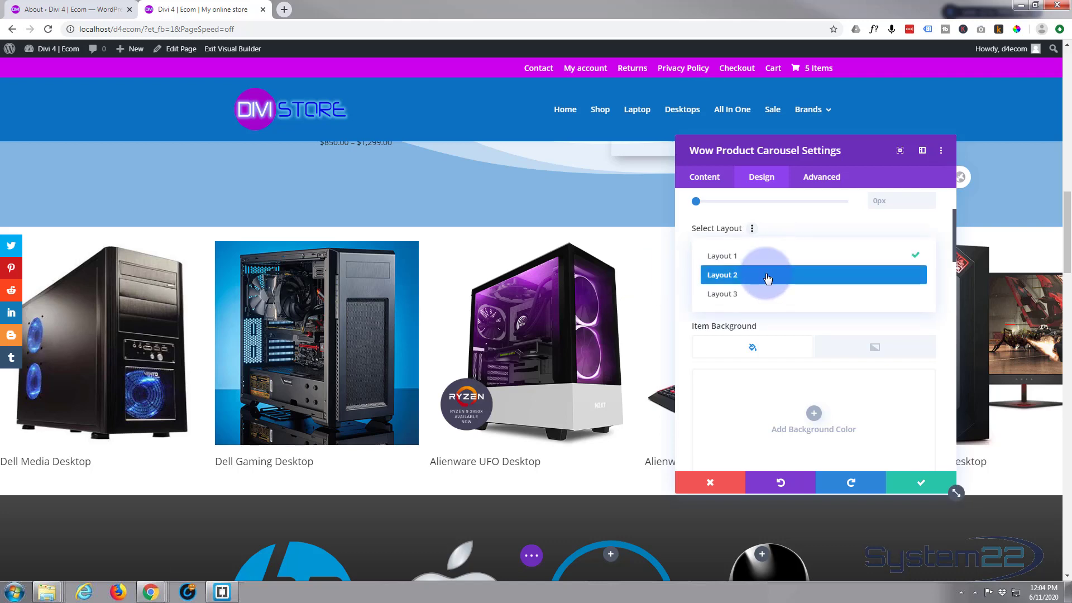
{"action": "left_click", "coordinate": [769, 276]}
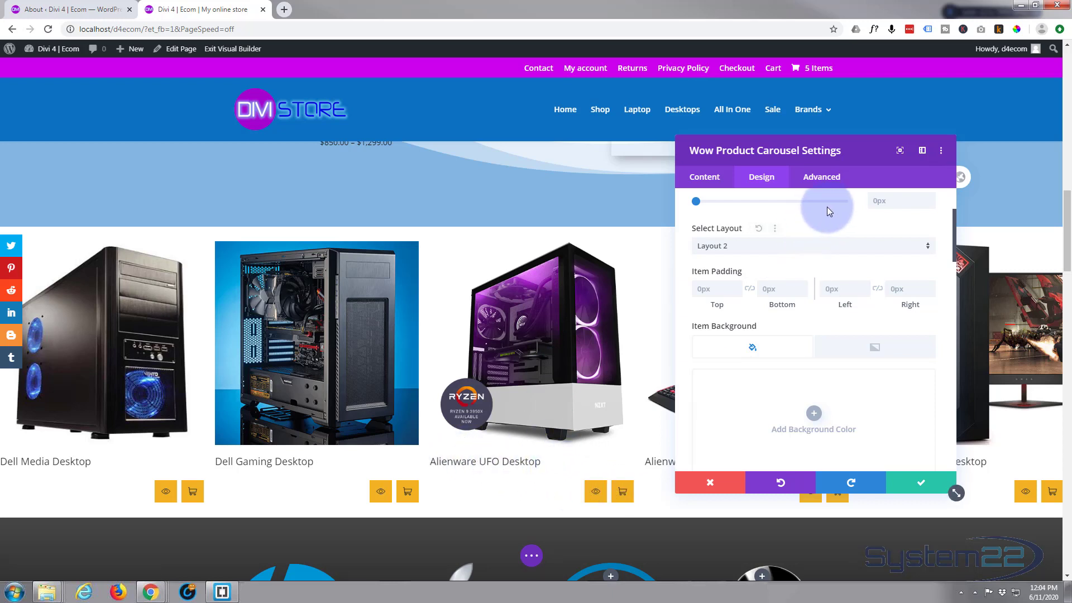
{"action": "left_click", "coordinate": [806, 246]}
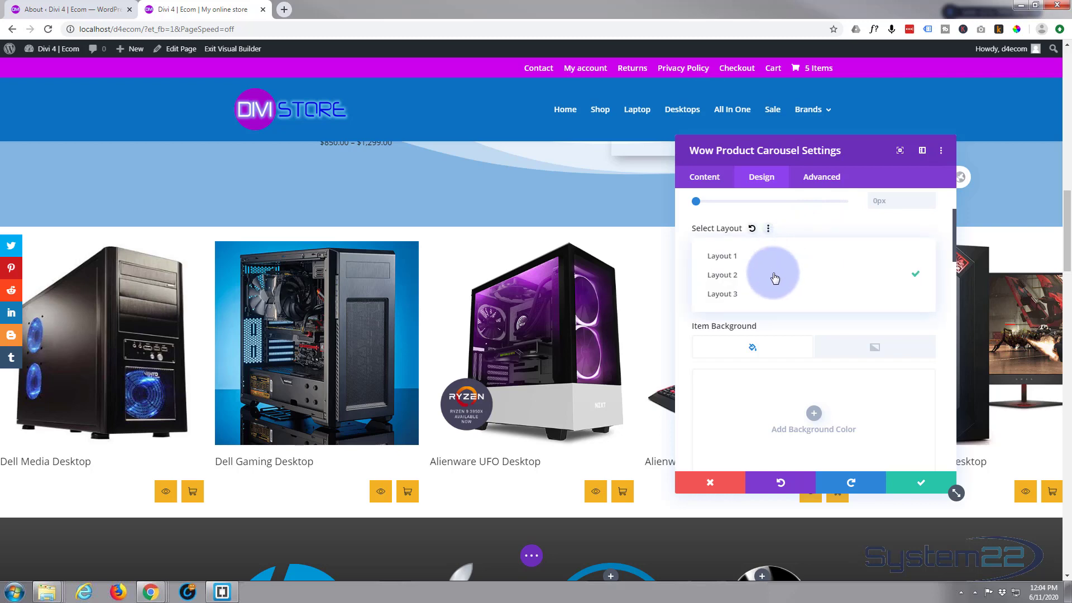
{"action": "left_click", "coordinate": [742, 294]}
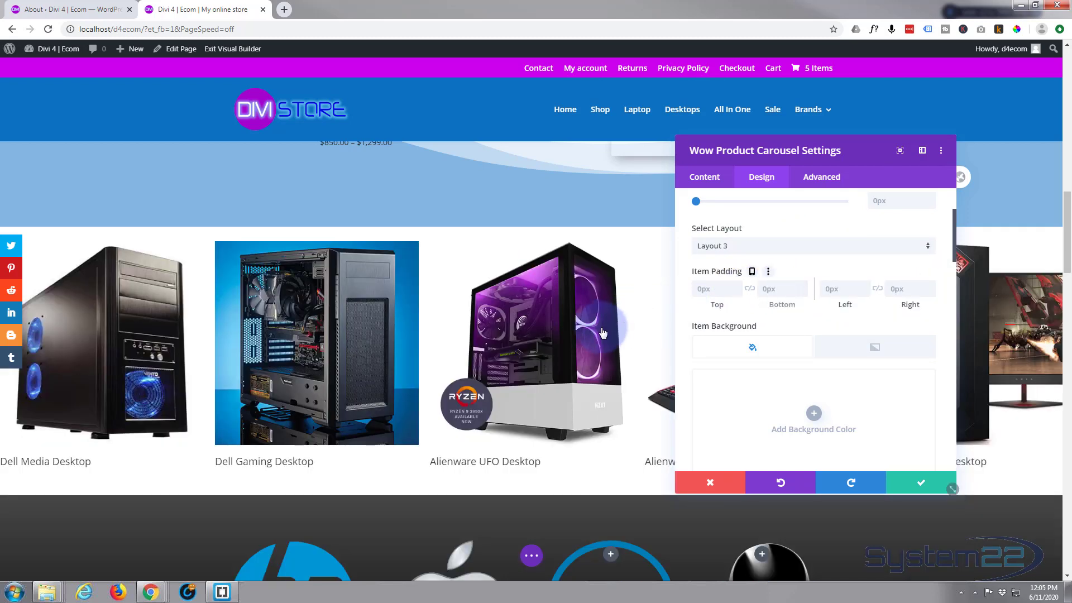
{"action": "mouse_move", "coordinate": [592, 330]}
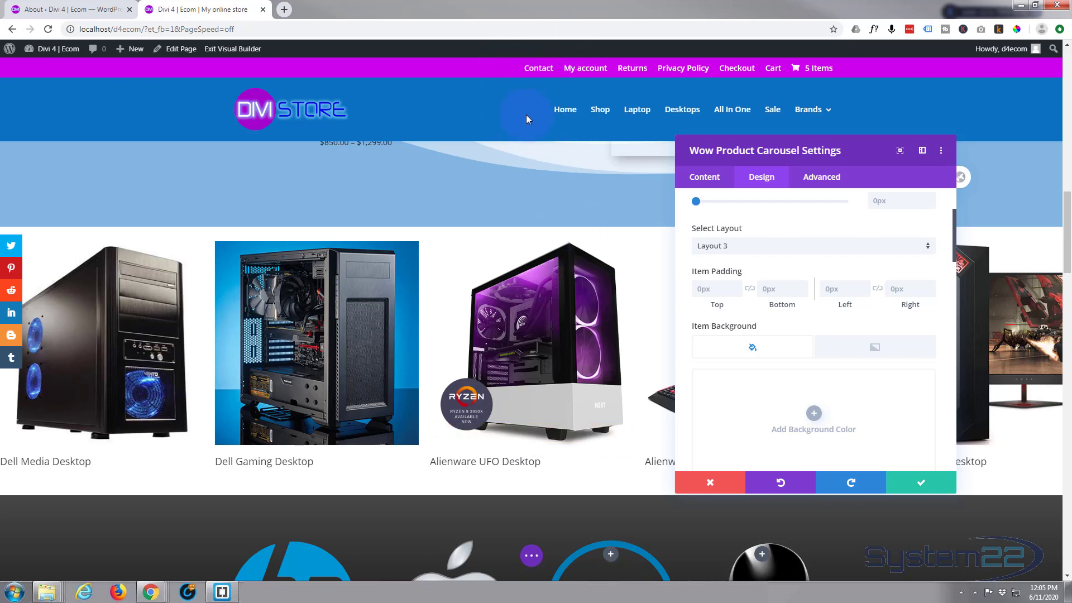
Set the Item Background colour to the blue #0c71c3 swatch.
{"action": "scroll", "coordinate": [821, 318], "scroll_direction": "down", "scroll_amount": 4}
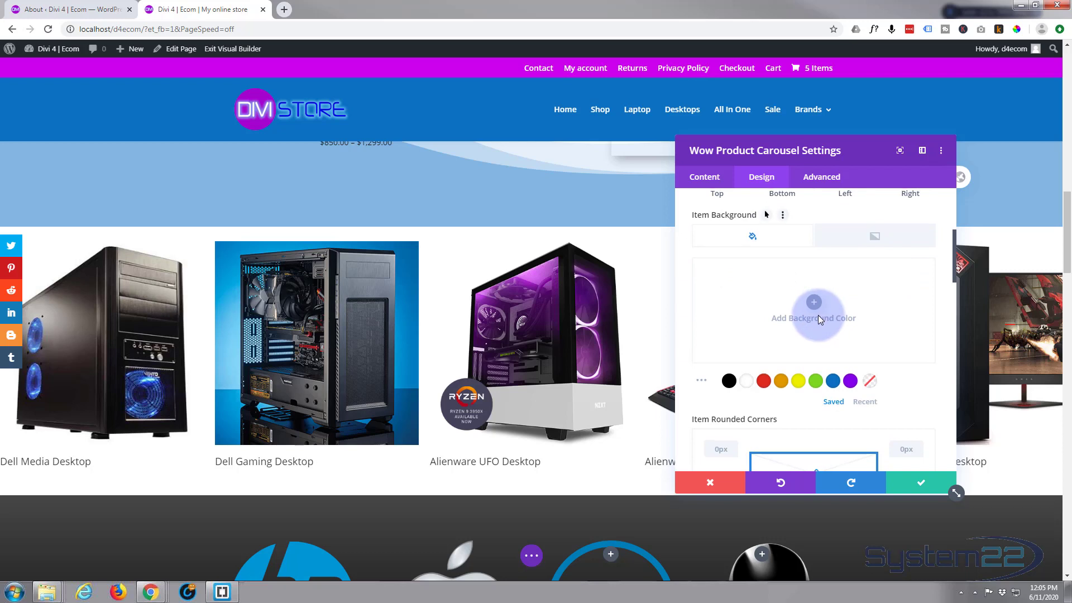
{"action": "scroll", "coordinate": [819, 318], "scroll_direction": "up", "scroll_amount": 4}
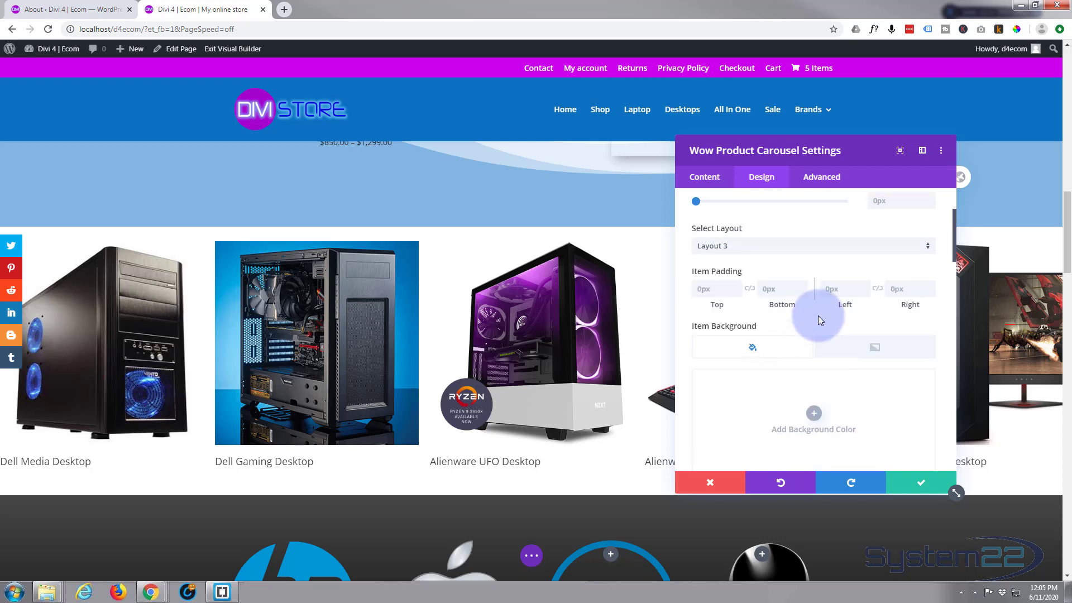
{"action": "scroll", "coordinate": [818, 316], "scroll_direction": "down", "scroll_amount": 2}
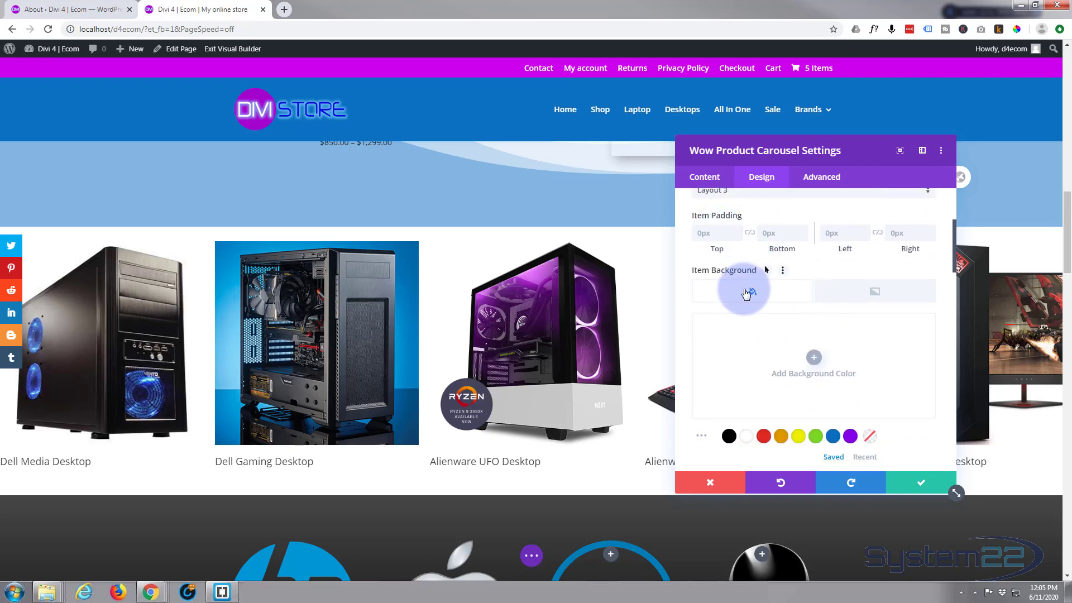
{"action": "scroll", "coordinate": [821, 302], "scroll_direction": "down", "scroll_amount": 2}
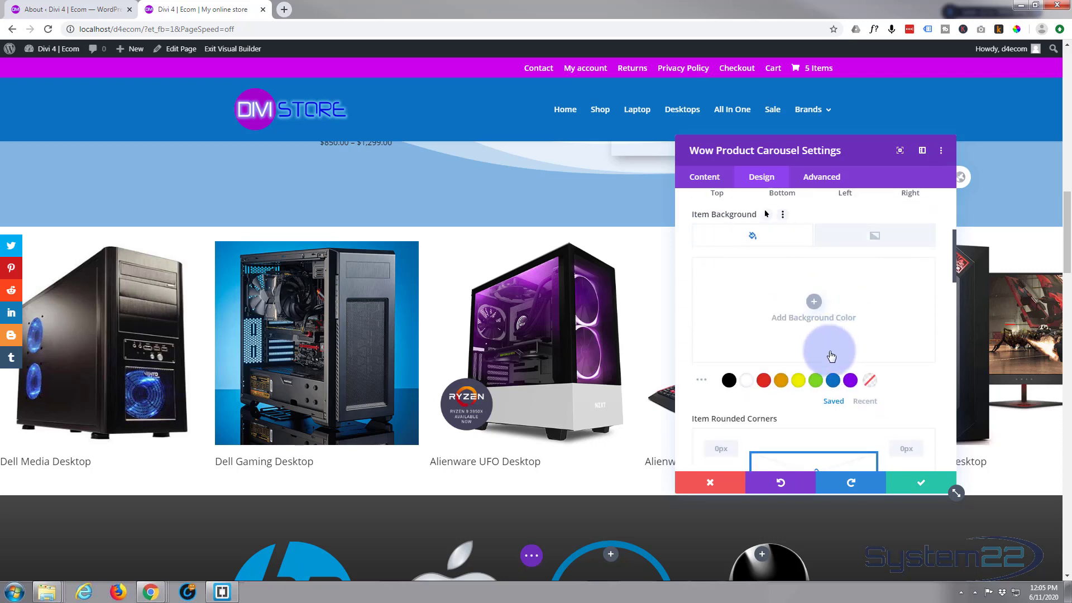
{"action": "left_click", "coordinate": [833, 381]}
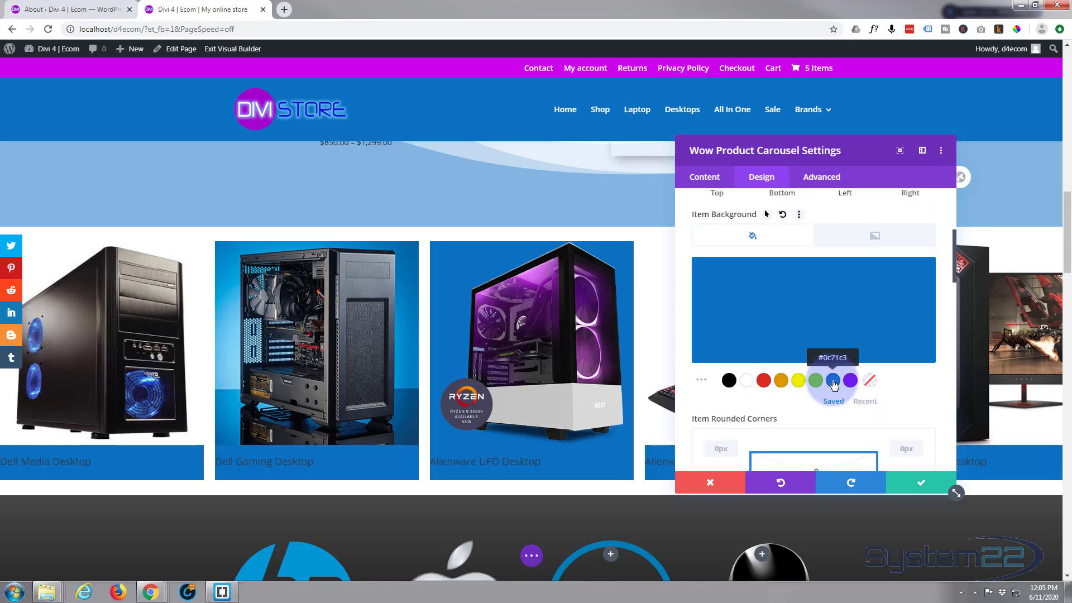
{"action": "mouse_move", "coordinate": [447, 301]}
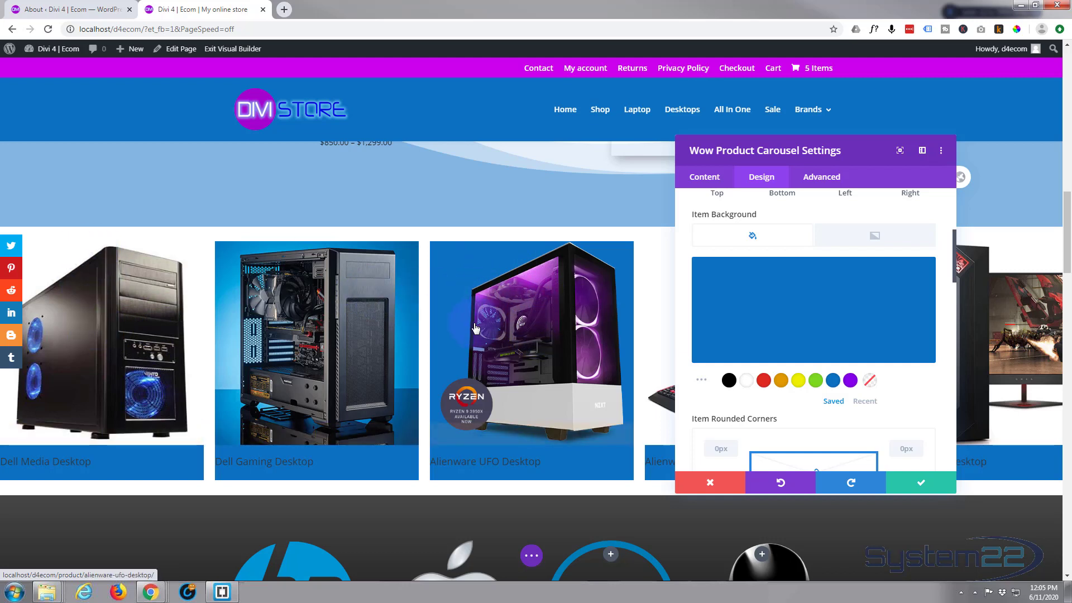
{"action": "scroll", "coordinate": [747, 307], "scroll_direction": "down", "scroll_amount": 3}
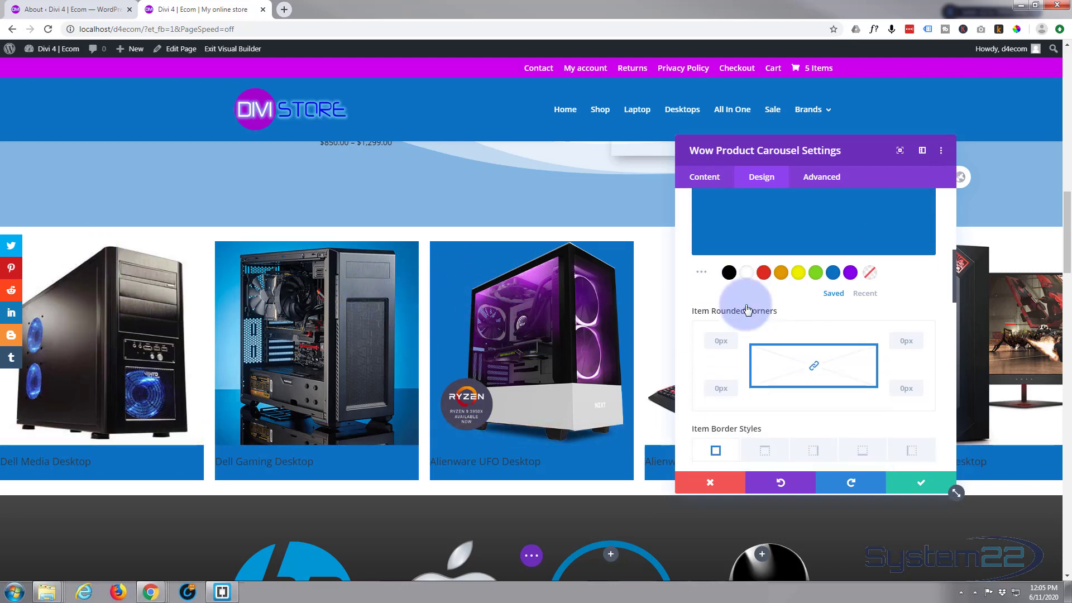
{"action": "scroll", "coordinate": [746, 303], "scroll_direction": "down", "scroll_amount": 5}
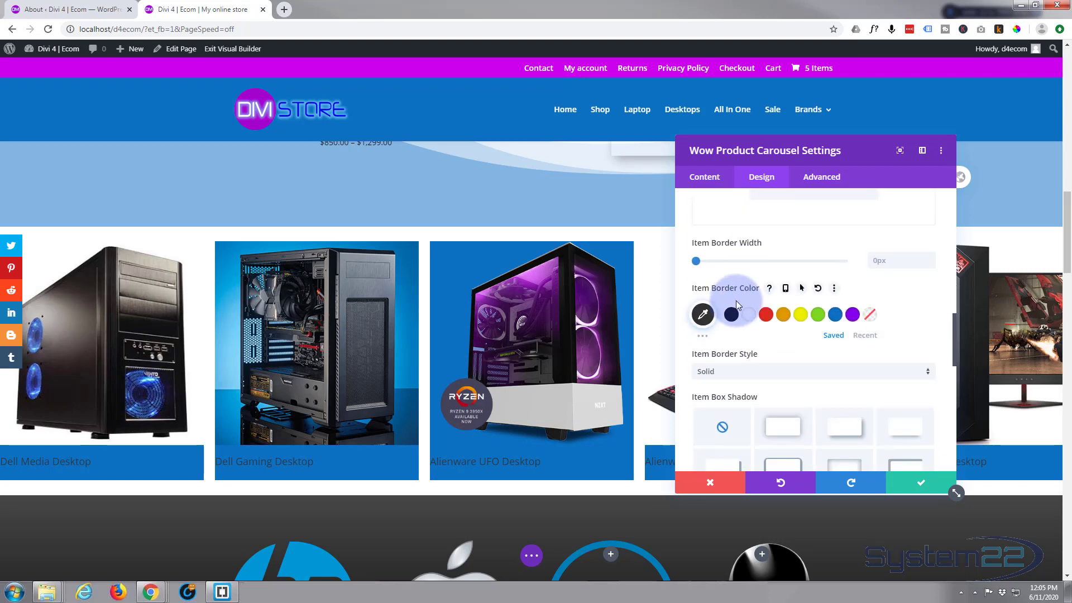
{"action": "scroll", "coordinate": [736, 300], "scroll_direction": "down", "scroll_amount": 2}
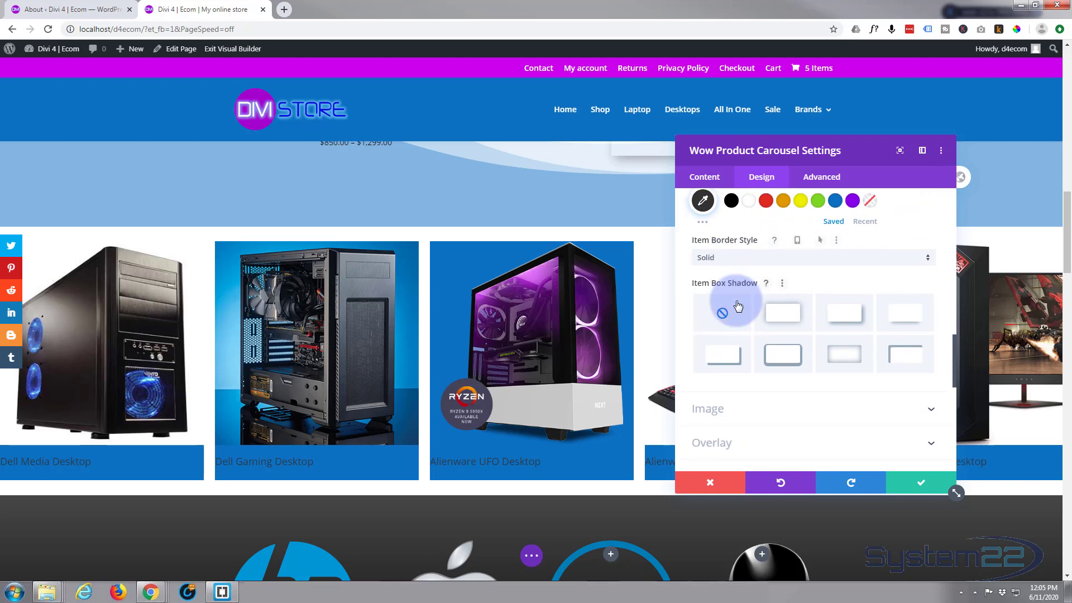
{"action": "scroll", "coordinate": [736, 304], "scroll_direction": "down", "scroll_amount": 2}
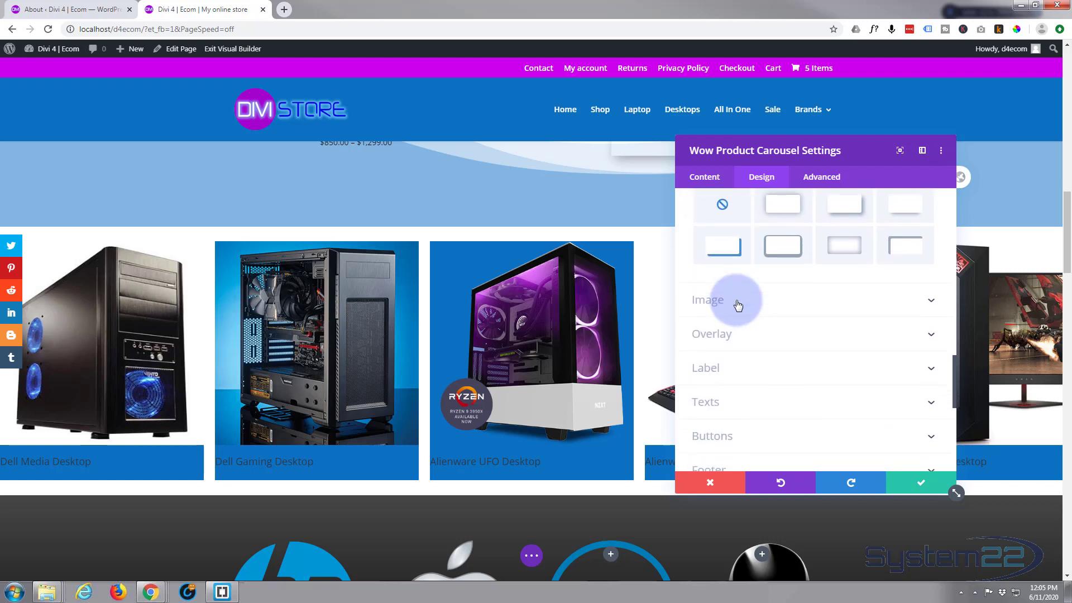
Expand the Image and Overlay style groups to review their options.
{"action": "left_click", "coordinate": [771, 301]}
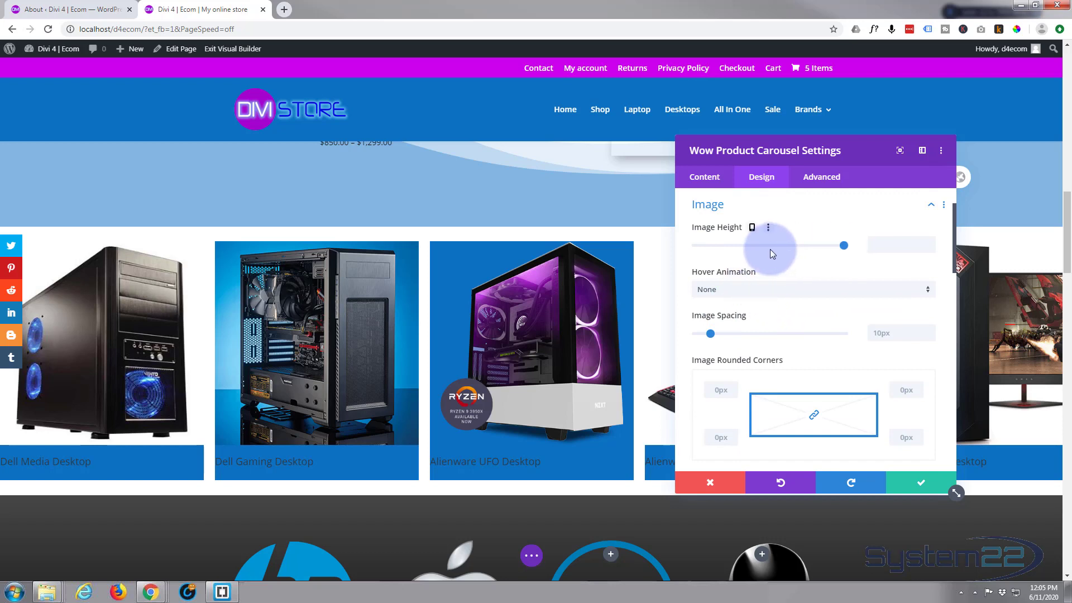
{"action": "scroll", "coordinate": [800, 291], "scroll_direction": "down", "scroll_amount": 6}
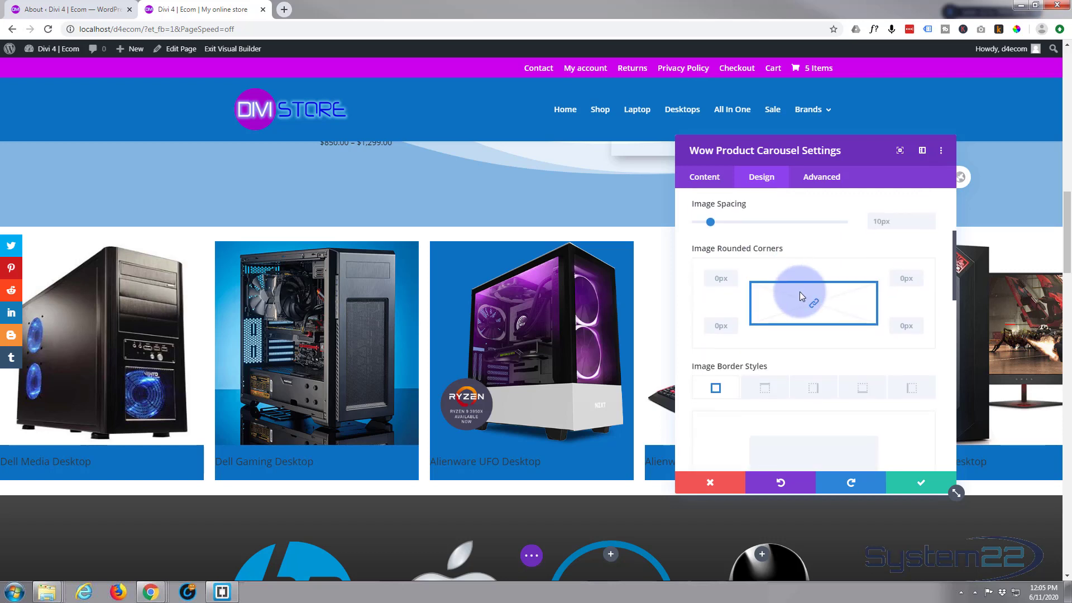
{"action": "scroll", "coordinate": [800, 292], "scroll_direction": "down", "scroll_amount": 2}
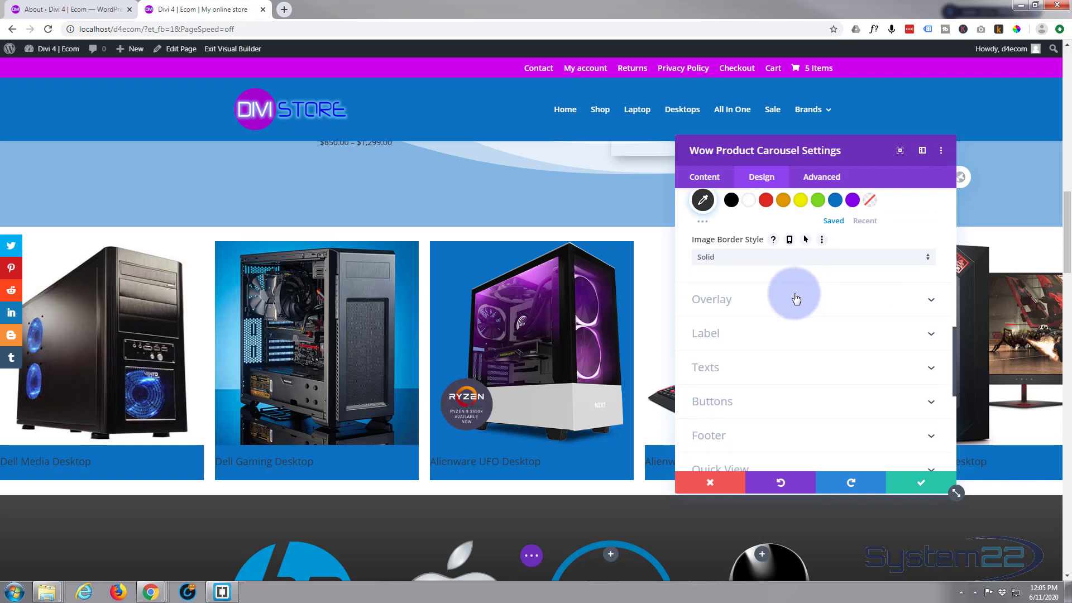
{"action": "left_click", "coordinate": [797, 298]}
{"action": "scroll", "coordinate": [762, 296], "scroll_direction": "down", "scroll_amount": 5}
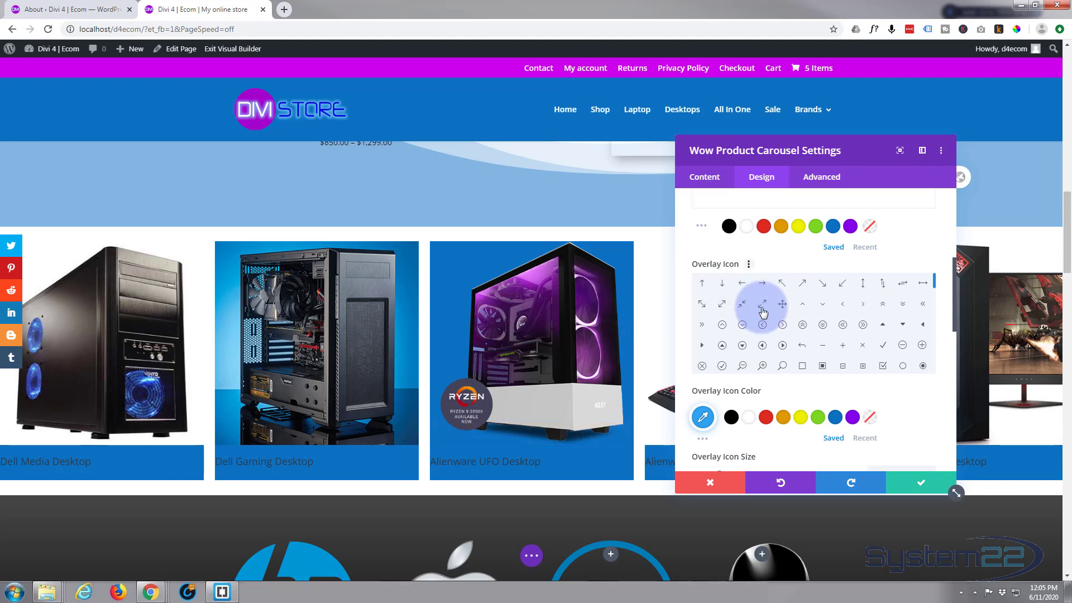
{"action": "scroll", "coordinate": [763, 311], "scroll_direction": "down", "scroll_amount": 5}
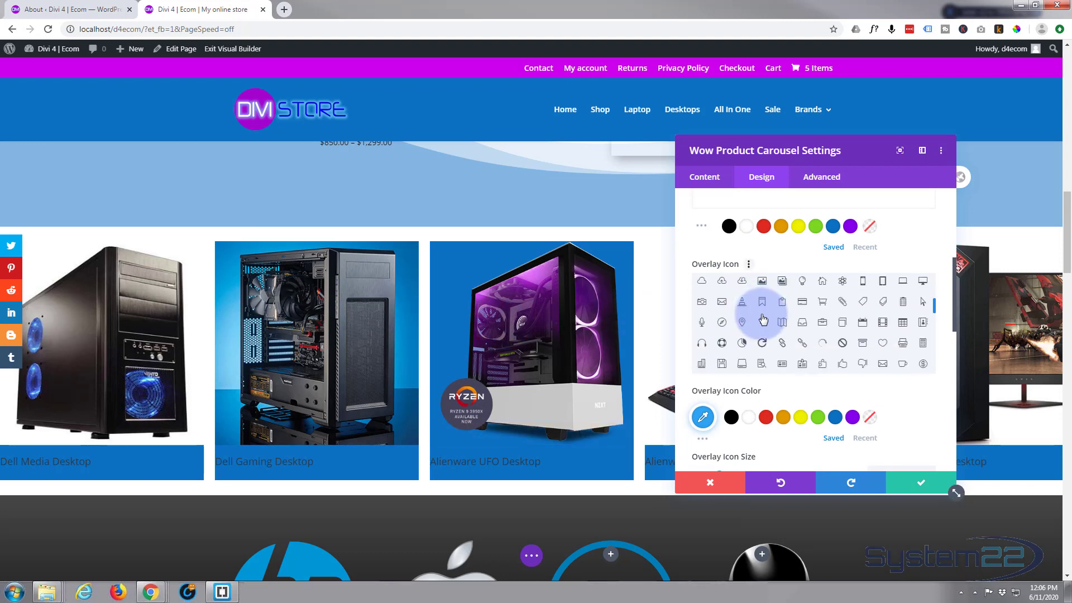
{"action": "scroll", "coordinate": [860, 396], "scroll_direction": "down", "scroll_amount": 5}
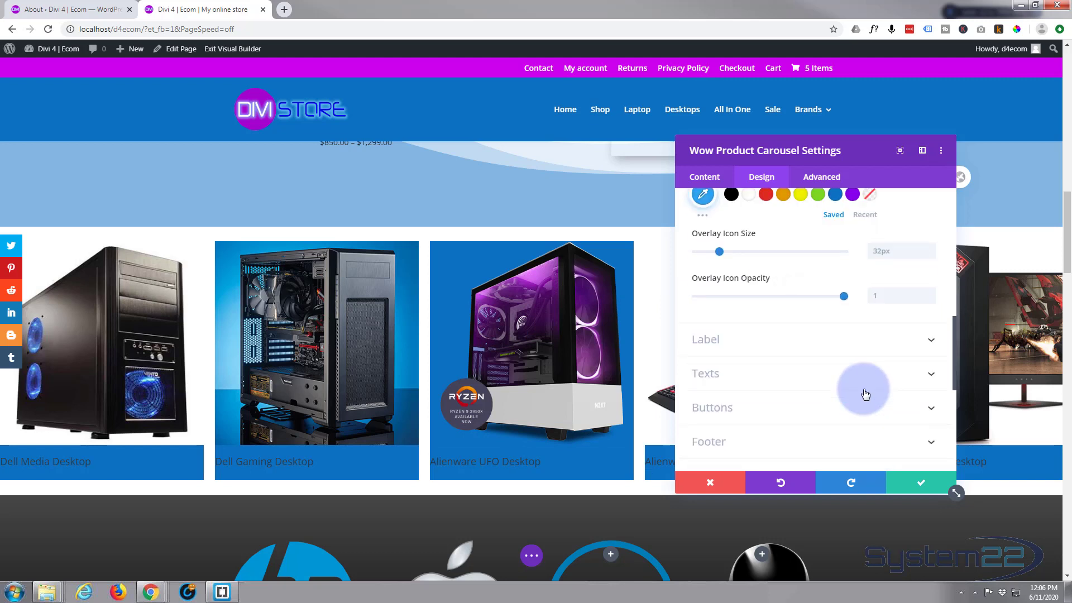
{"action": "mouse_move", "coordinate": [384, 274]}
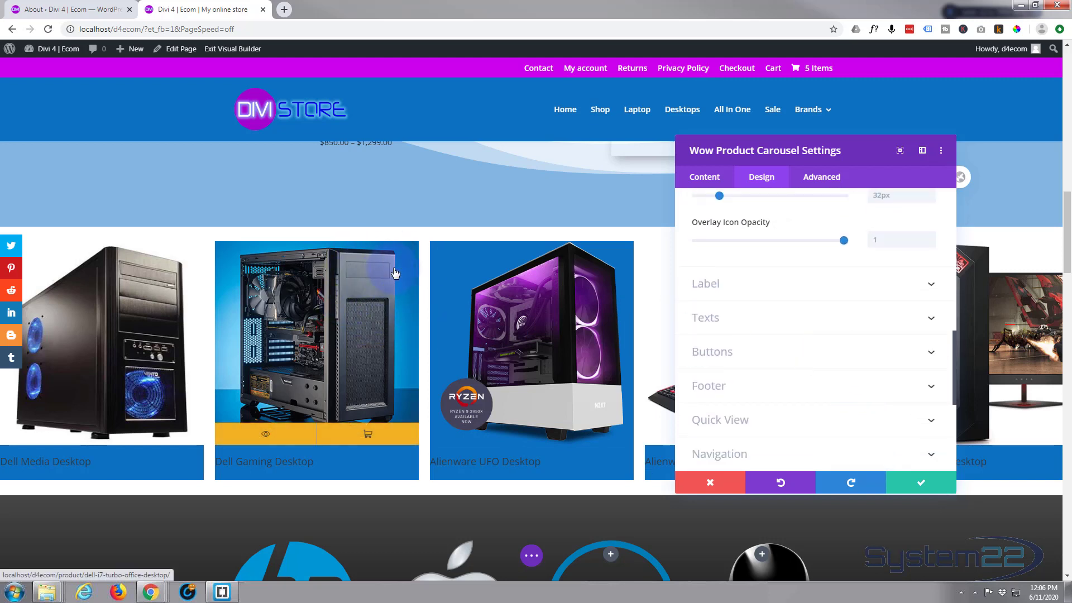
Expand the Label style group and move the settings panel aside to reveal the carousel.
{"action": "left_click", "coordinate": [782, 281]}
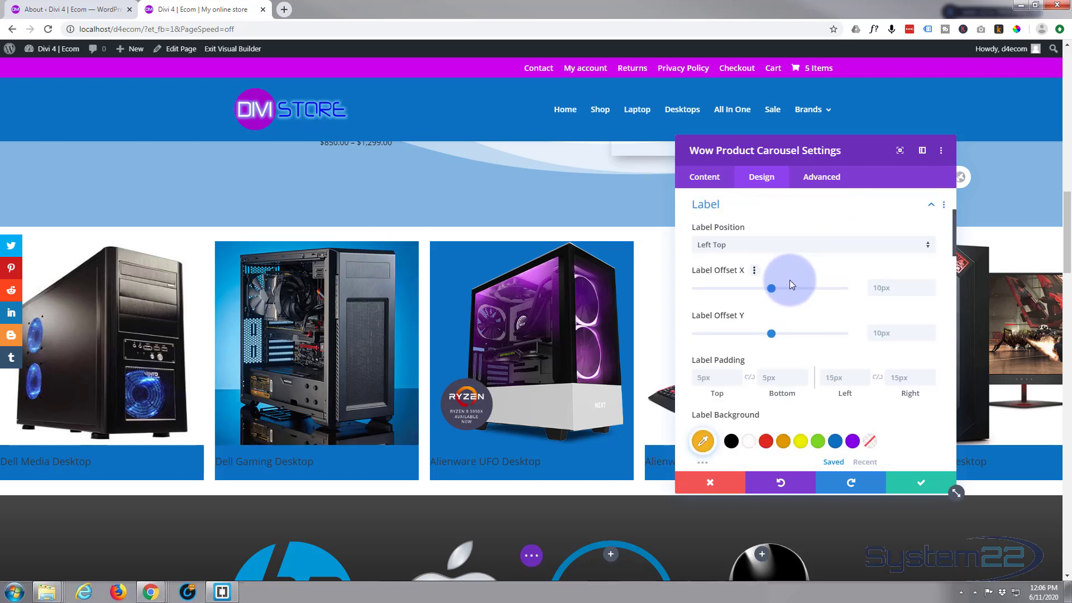
{"action": "mouse_move", "coordinate": [553, 275]}
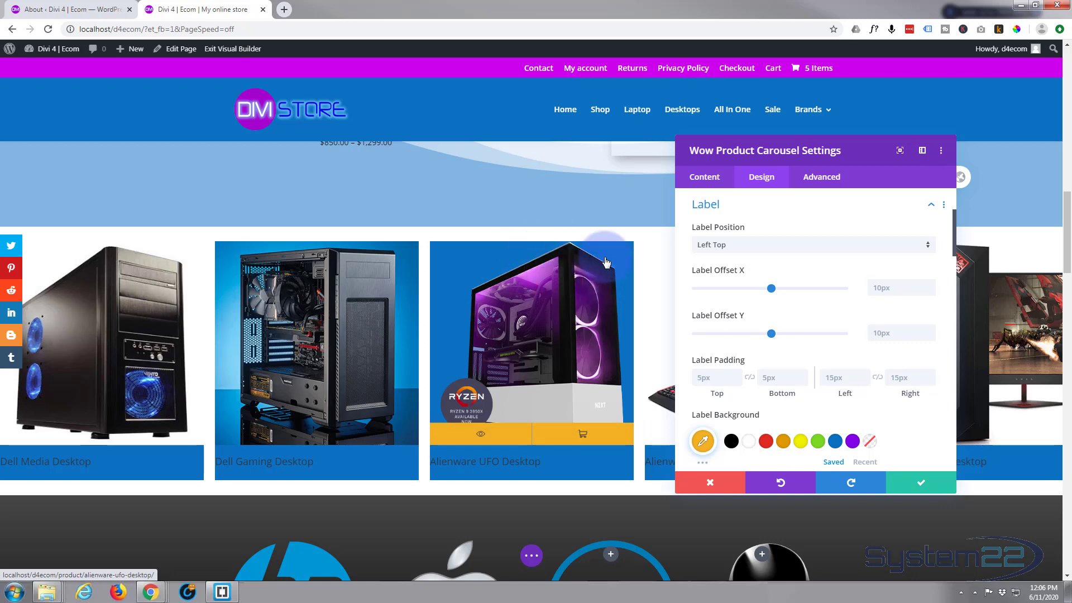
{"action": "left_click_drag", "start_coordinate": [807, 150], "coordinate": [718, 267]}
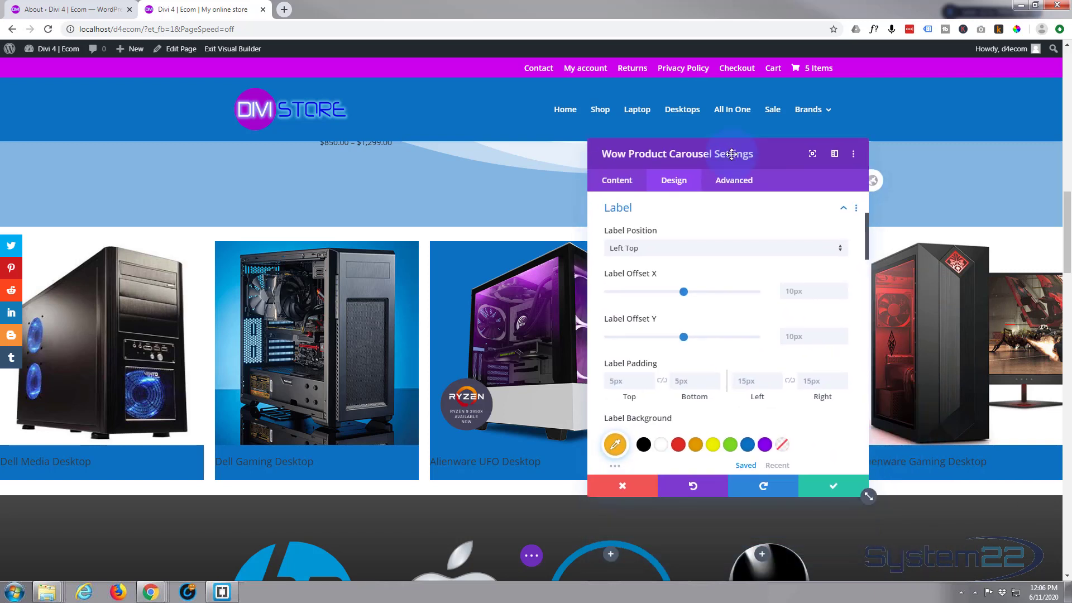
Under Content > Elements, switch Show Label to YES and keep Display Label on Sale.
{"action": "left_click", "coordinate": [614, 184]}
{"action": "left_click", "coordinate": [699, 263]}
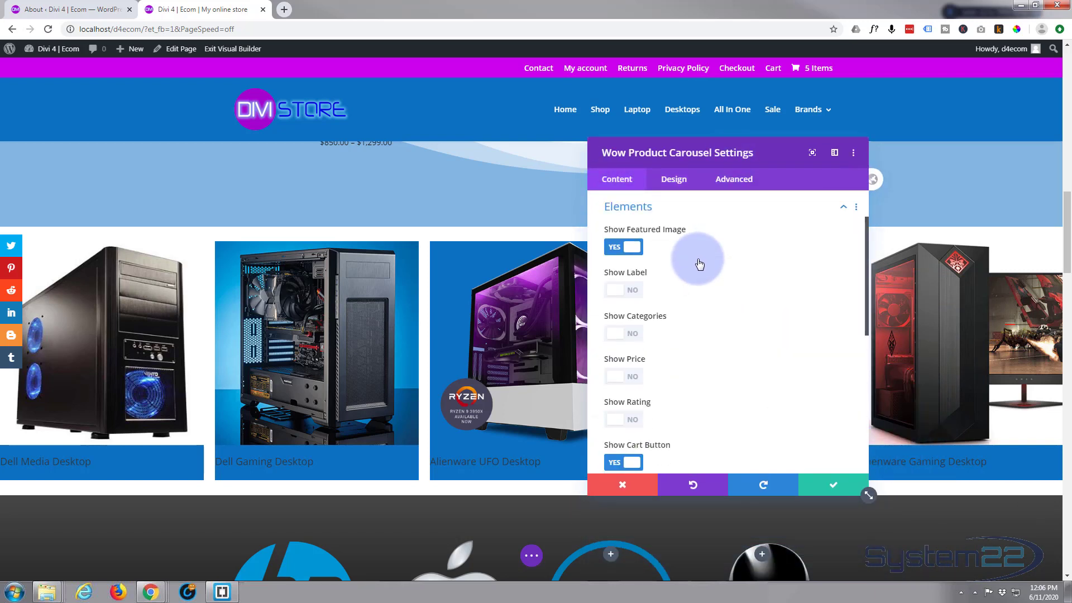
{"action": "left_click", "coordinate": [632, 292]}
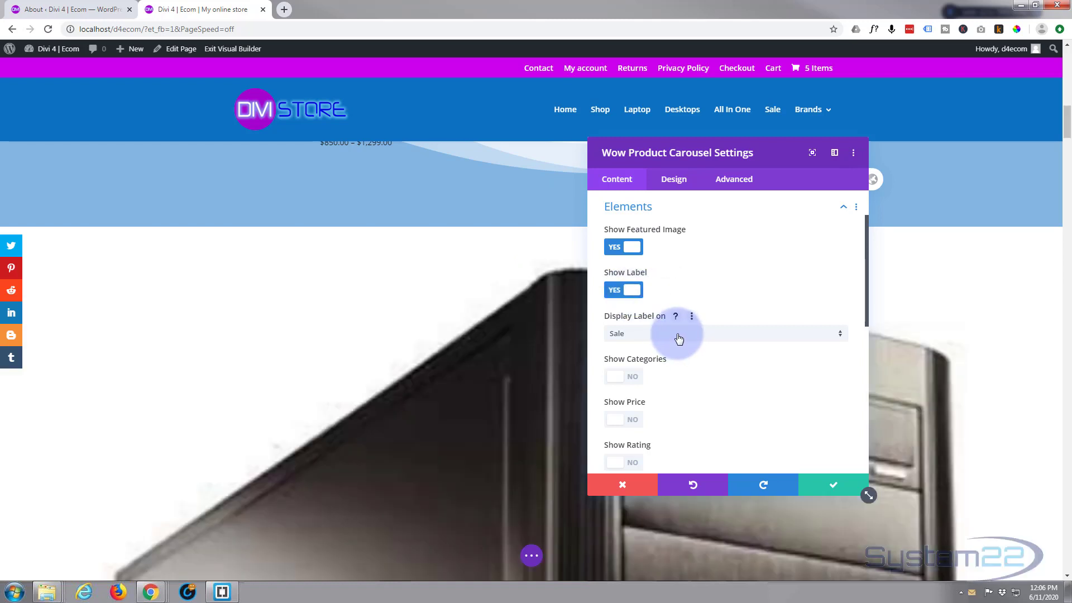
{"action": "left_click", "coordinate": [679, 337]}
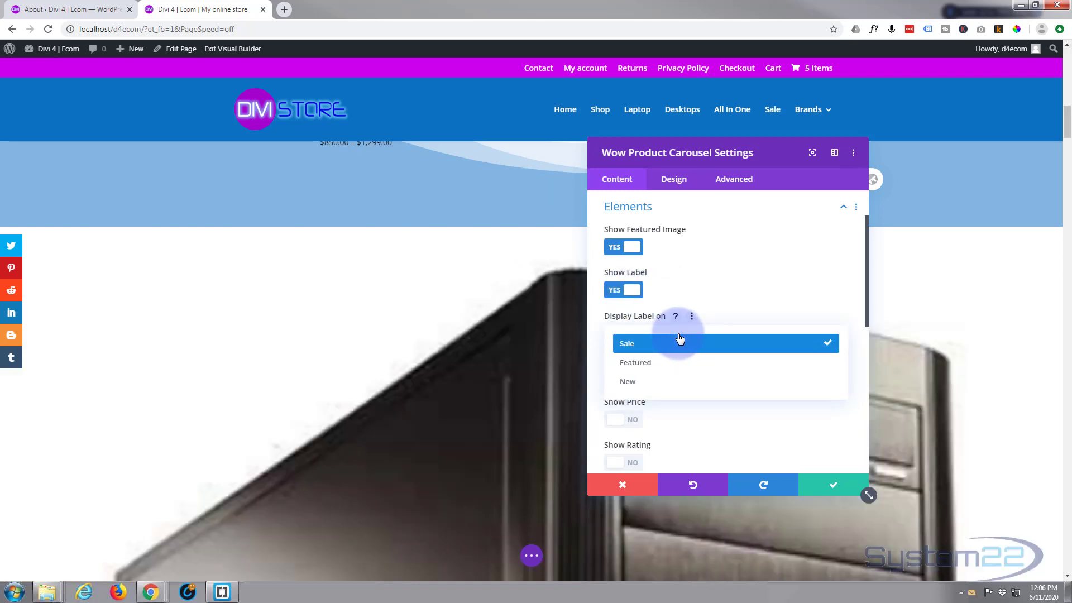
{"action": "left_click", "coordinate": [680, 338]}
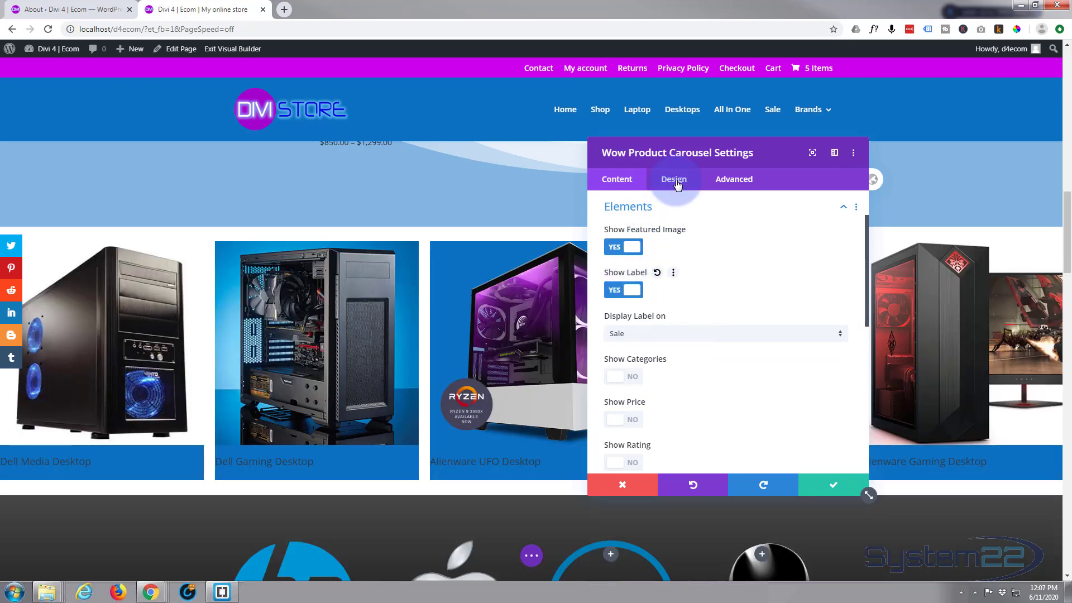
{"action": "left_click", "coordinate": [676, 182]}
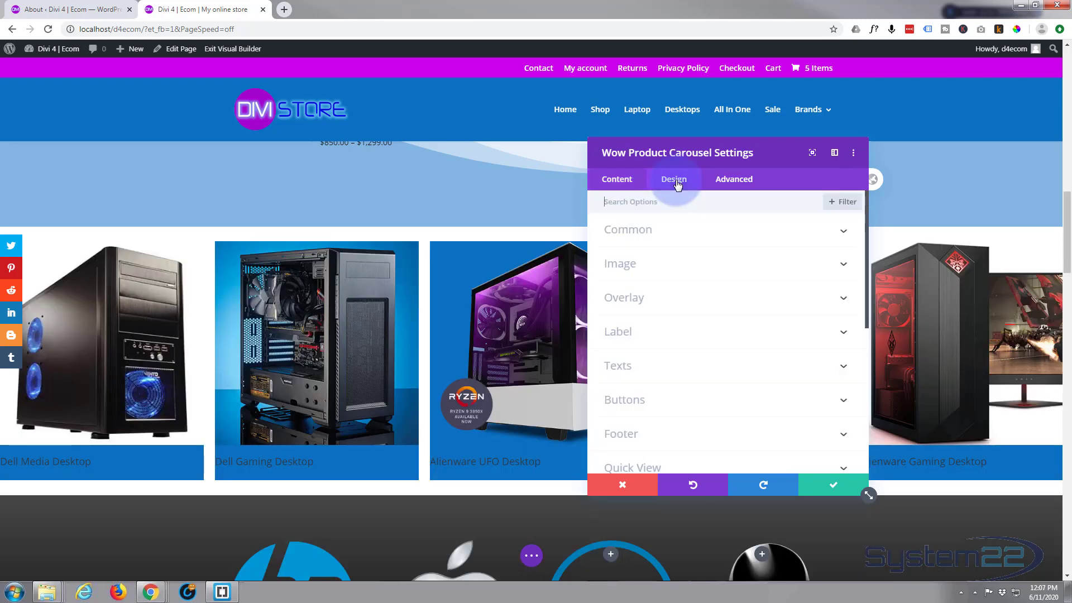
{"action": "left_click", "coordinate": [672, 329]}
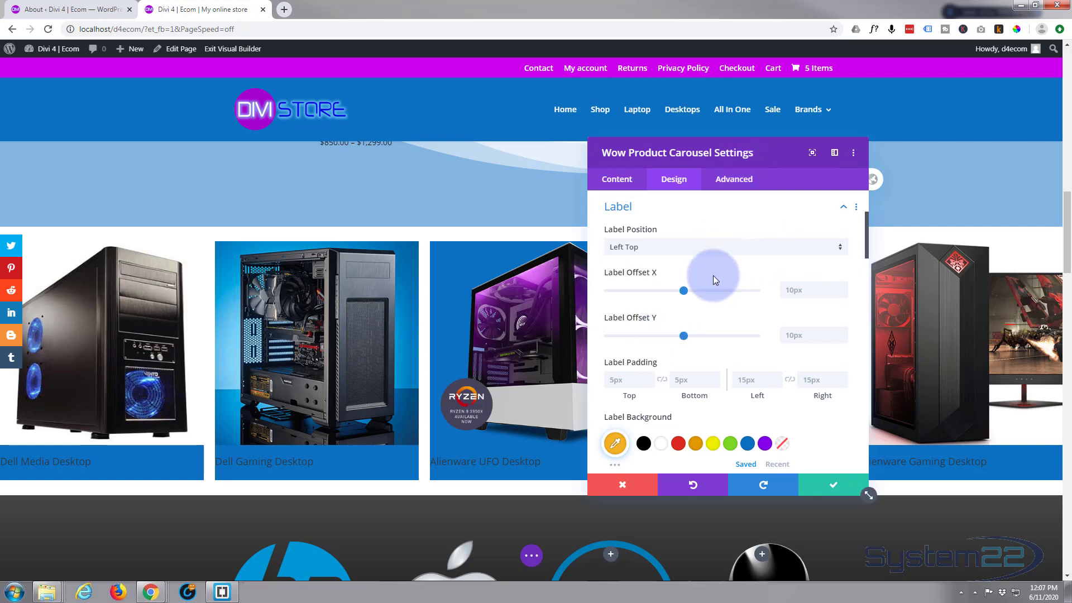
{"action": "scroll", "coordinate": [655, 239], "scroll_direction": "down", "scroll_amount": 2}
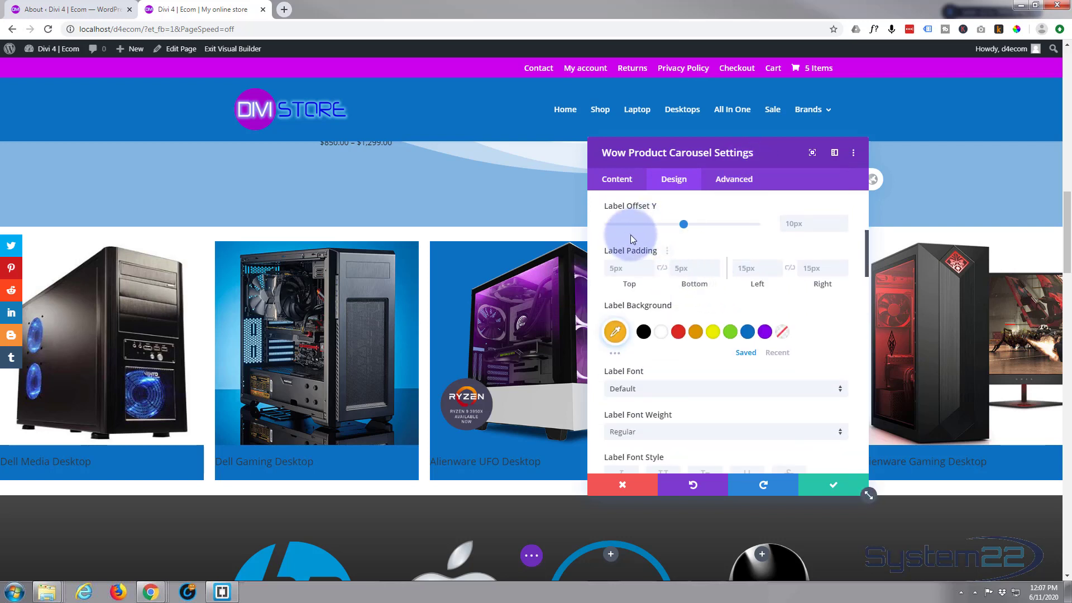
{"action": "scroll", "coordinate": [630, 240], "scroll_direction": "up", "scroll_amount": 2}
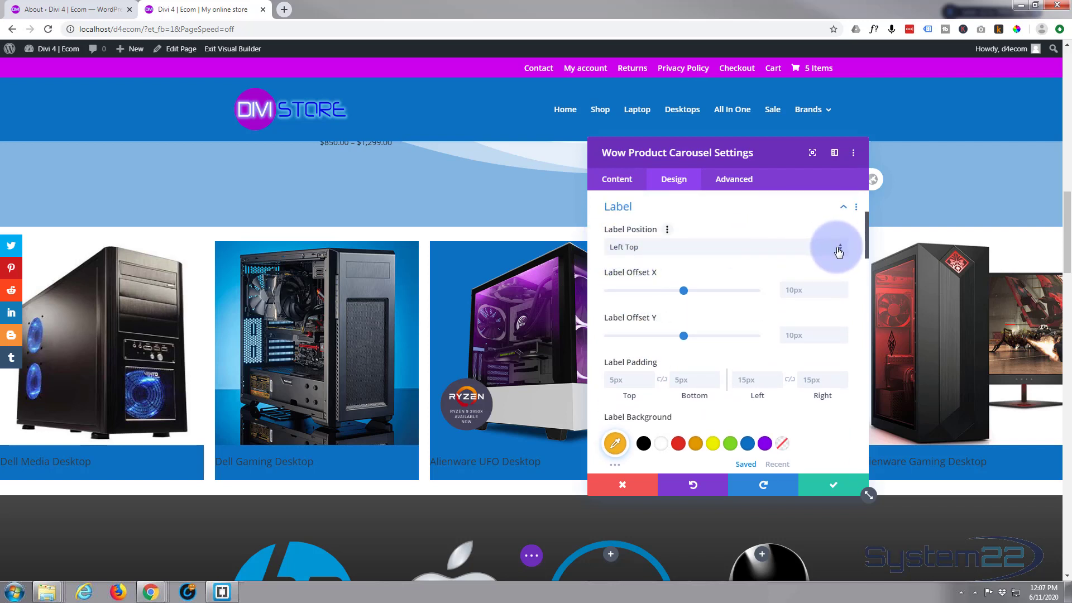
{"action": "left_click", "coordinate": [839, 251]}
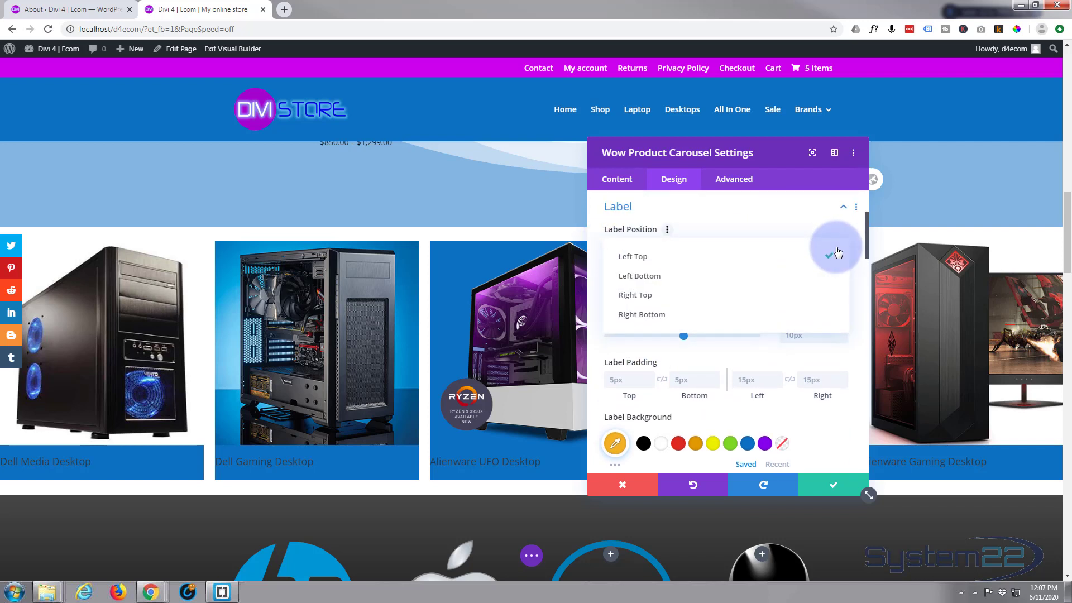
{"action": "left_click", "coordinate": [695, 296]}
{"action": "scroll", "coordinate": [692, 300], "scroll_direction": "down", "scroll_amount": 2}
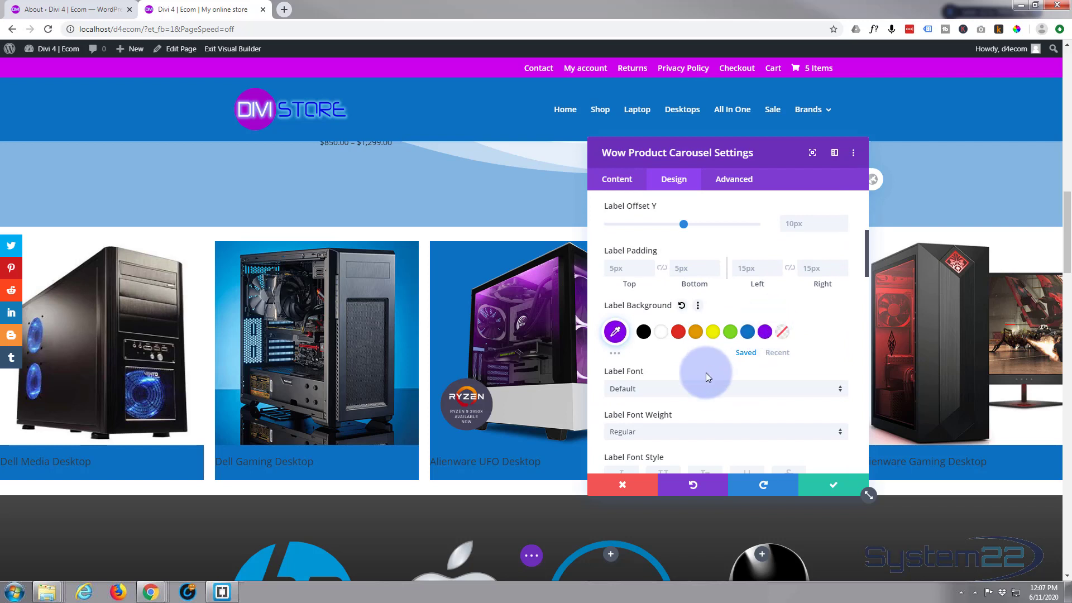
{"action": "scroll", "coordinate": [709, 385], "scroll_direction": "down", "scroll_amount": 2}
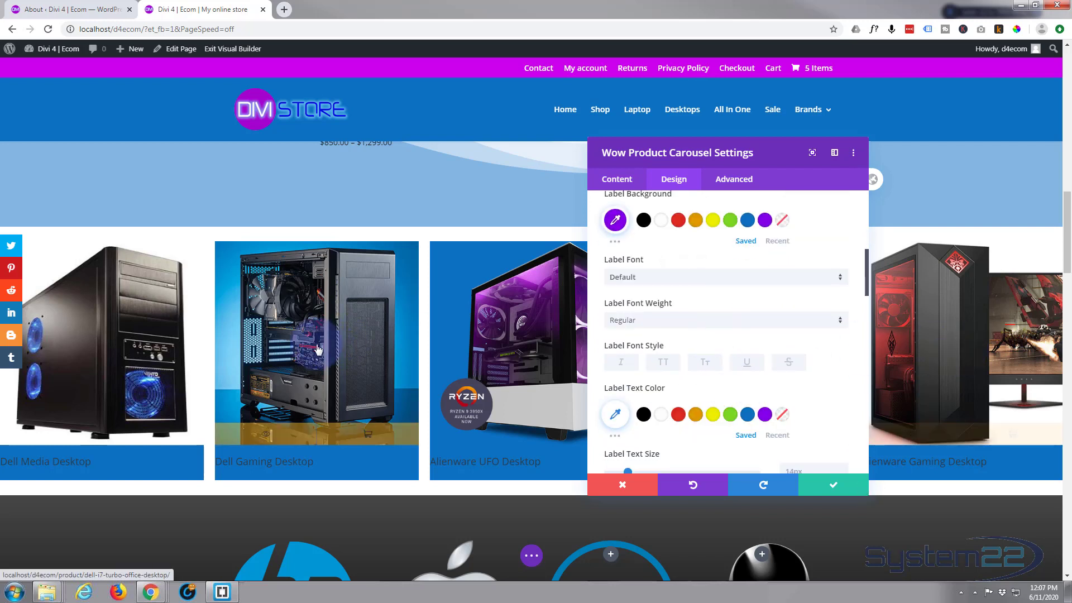
{"action": "scroll", "coordinate": [717, 343], "scroll_direction": "down", "scroll_amount": 4}
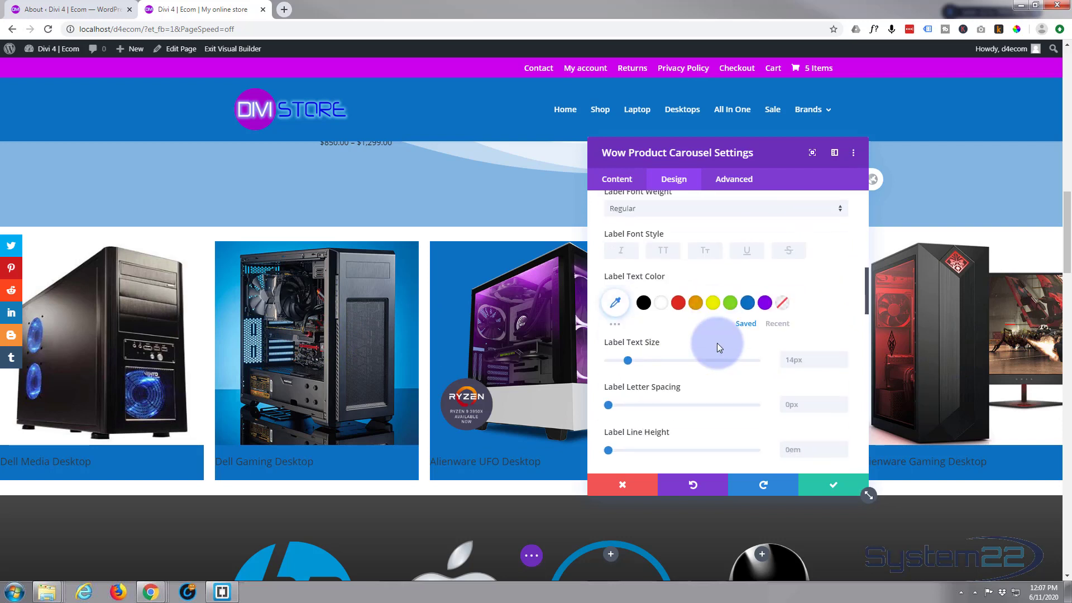
{"action": "scroll", "coordinate": [717, 342], "scroll_direction": "down", "scroll_amount": 10}
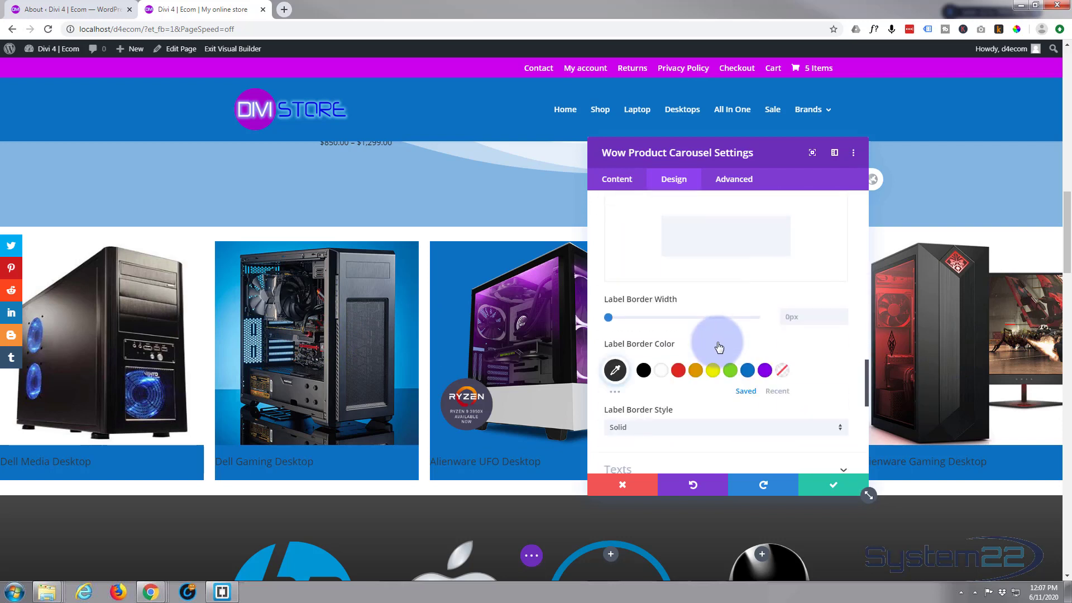
{"action": "scroll", "coordinate": [717, 346], "scroll_direction": "down", "scroll_amount": 1}
{"action": "scroll", "coordinate": [717, 343], "scroll_direction": "down", "scroll_amount": 1}
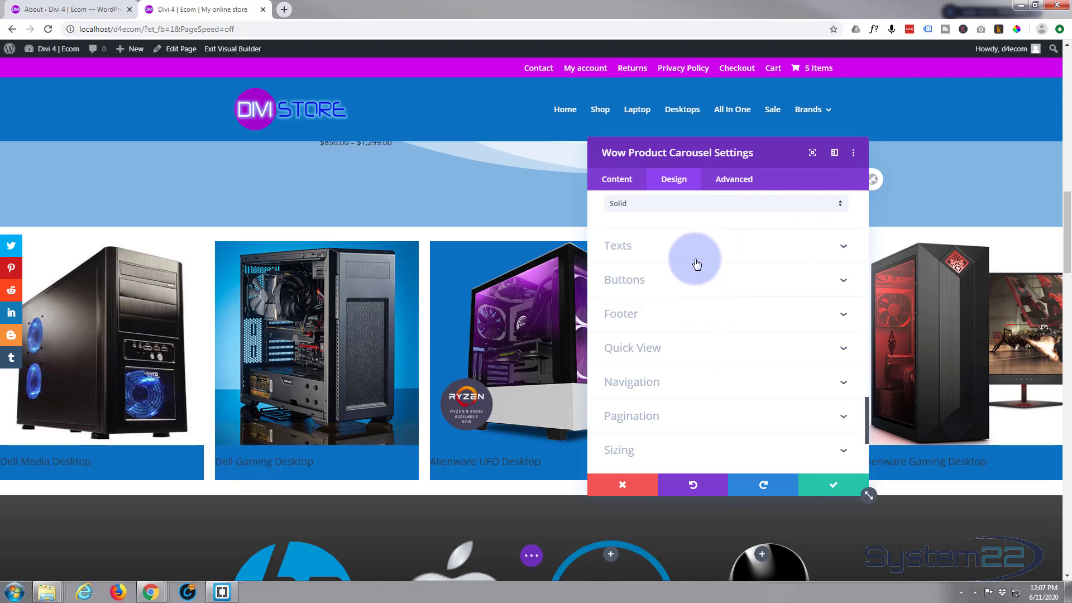
Set the carousel's text alignment to center.
{"action": "scroll", "coordinate": [682, 251], "scroll_direction": "down", "scroll_amount": 3}
{"action": "scroll", "coordinate": [681, 252], "scroll_direction": "up", "scroll_amount": 3}
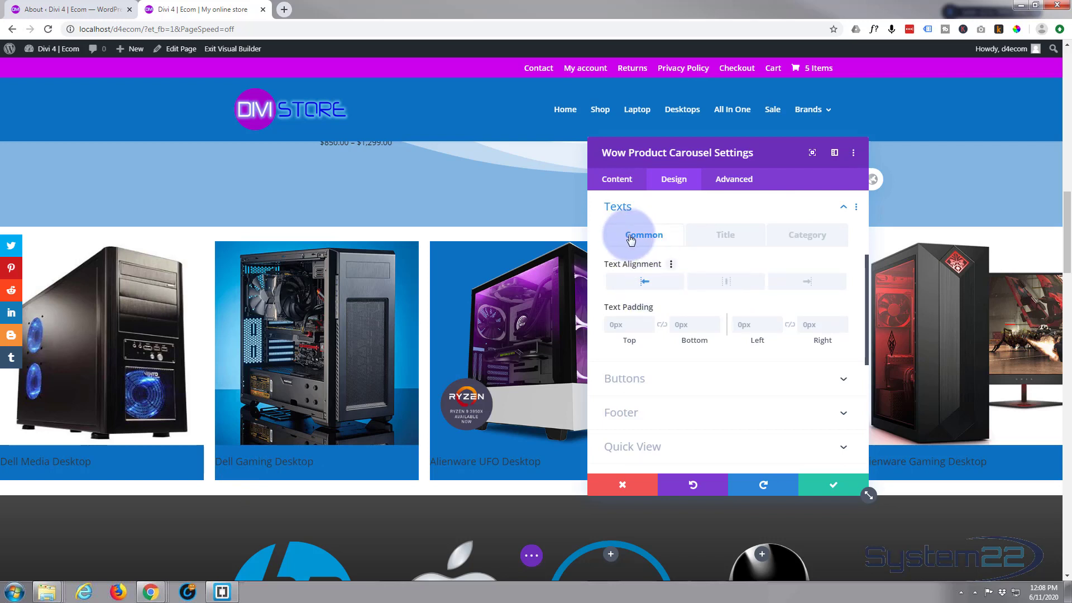
{"action": "left_click", "coordinate": [725, 282]}
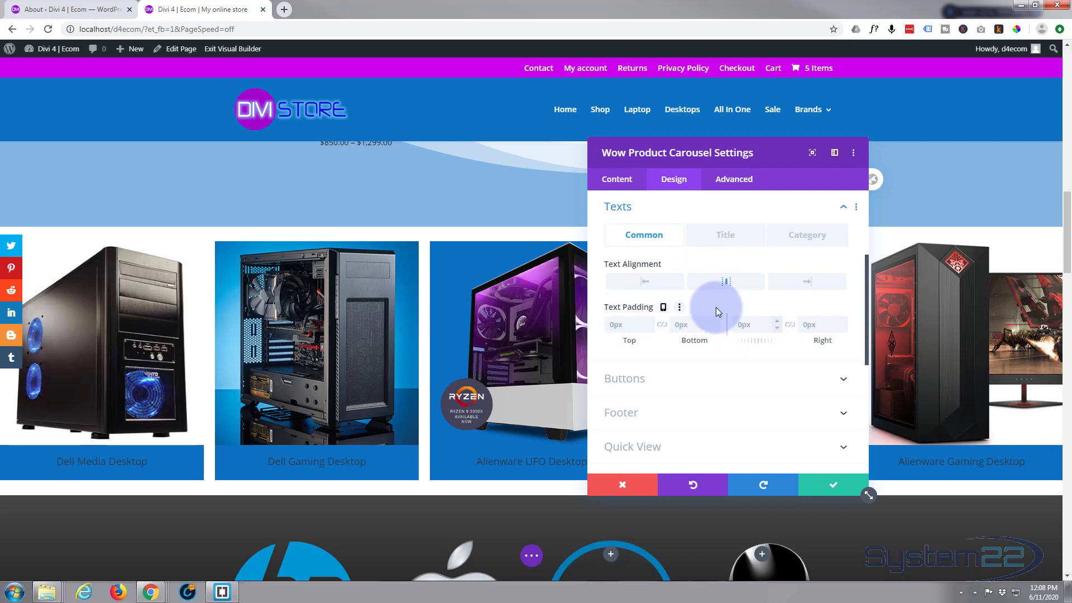
In the Title text settings, try the single-line option and set the title colour to white #ffffff.
{"action": "left_click", "coordinate": [727, 239]}
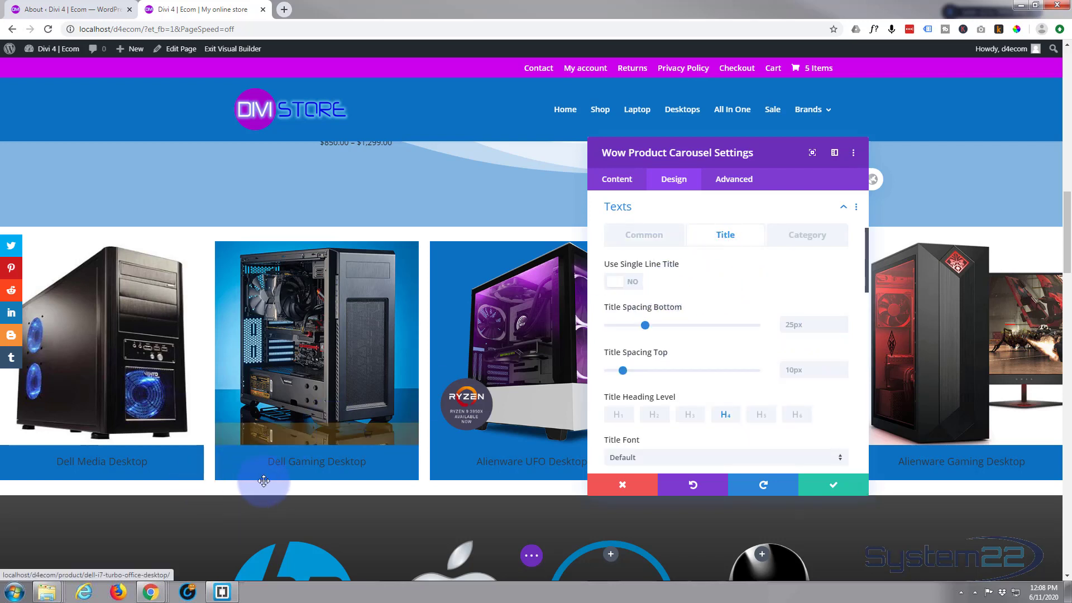
{"action": "mouse_move", "coordinate": [23, 467]}
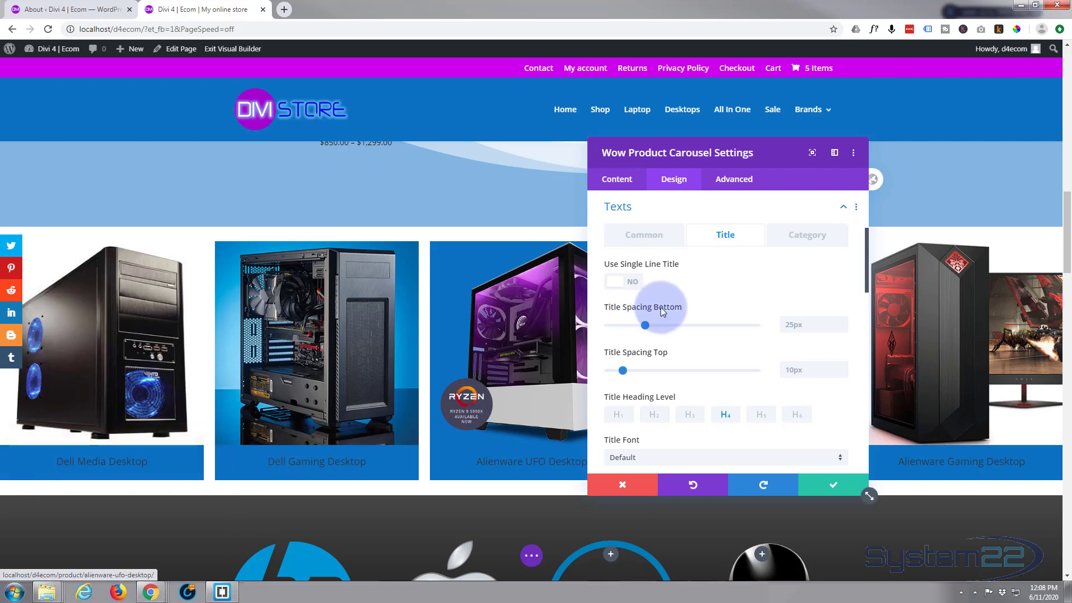
{"action": "left_click", "coordinate": [625, 282]}
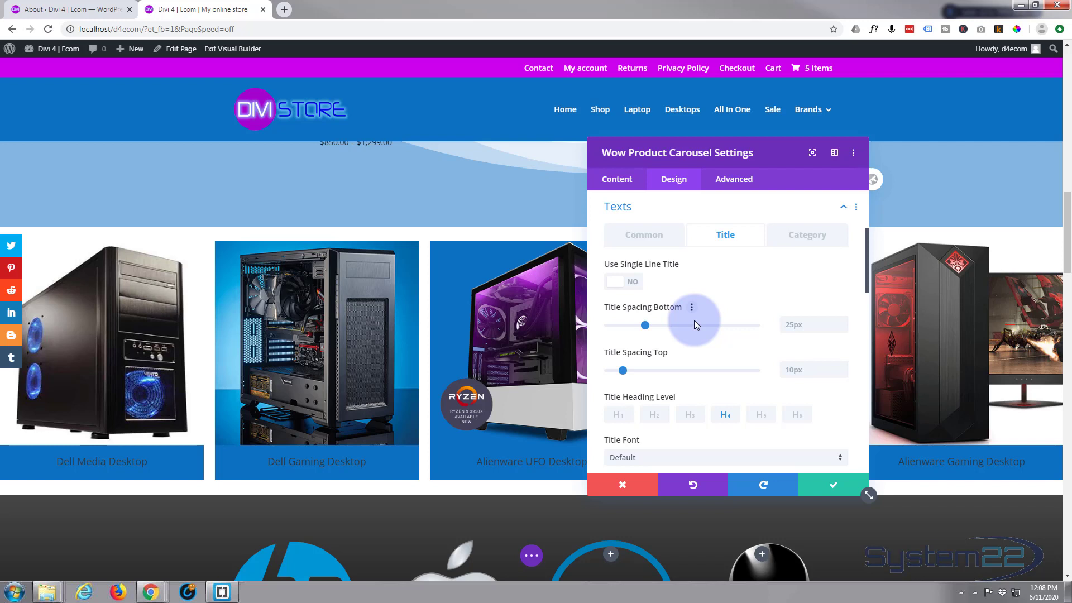
{"action": "scroll", "coordinate": [694, 320], "scroll_direction": "down", "scroll_amount": 5}
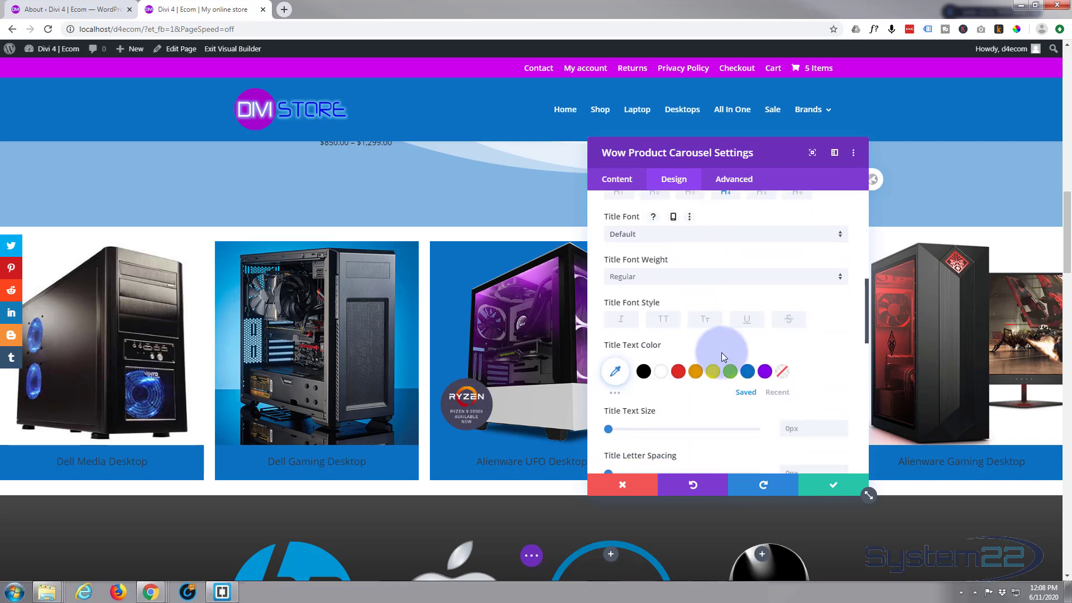
{"action": "left_click", "coordinate": [662, 373]}
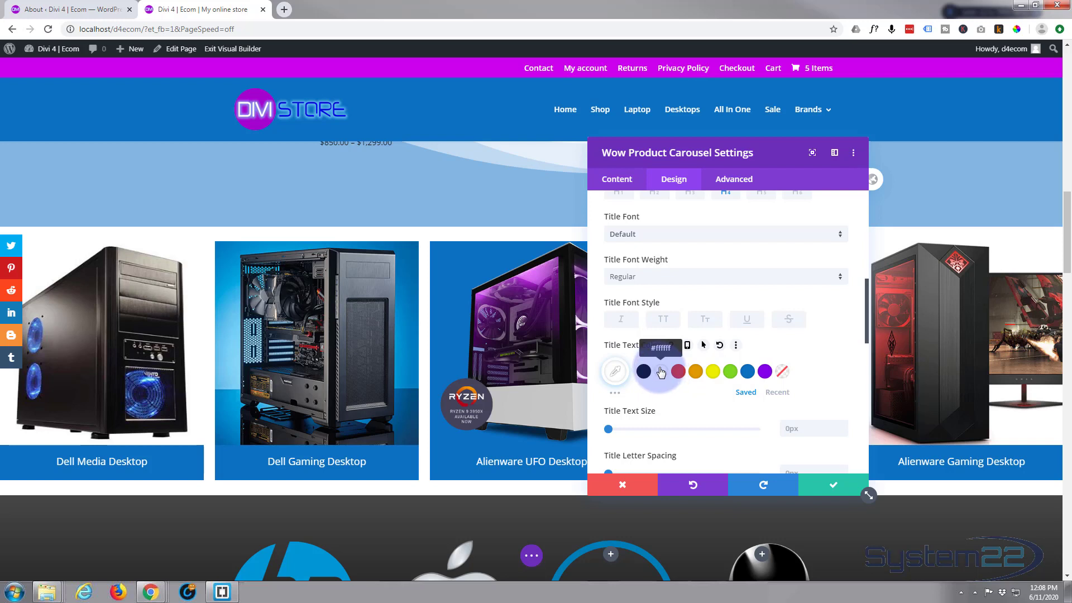
{"action": "scroll", "coordinate": [660, 373], "scroll_direction": "down", "scroll_amount": 5}
{"action": "scroll", "coordinate": [661, 373], "scroll_direction": "down", "scroll_amount": 2}
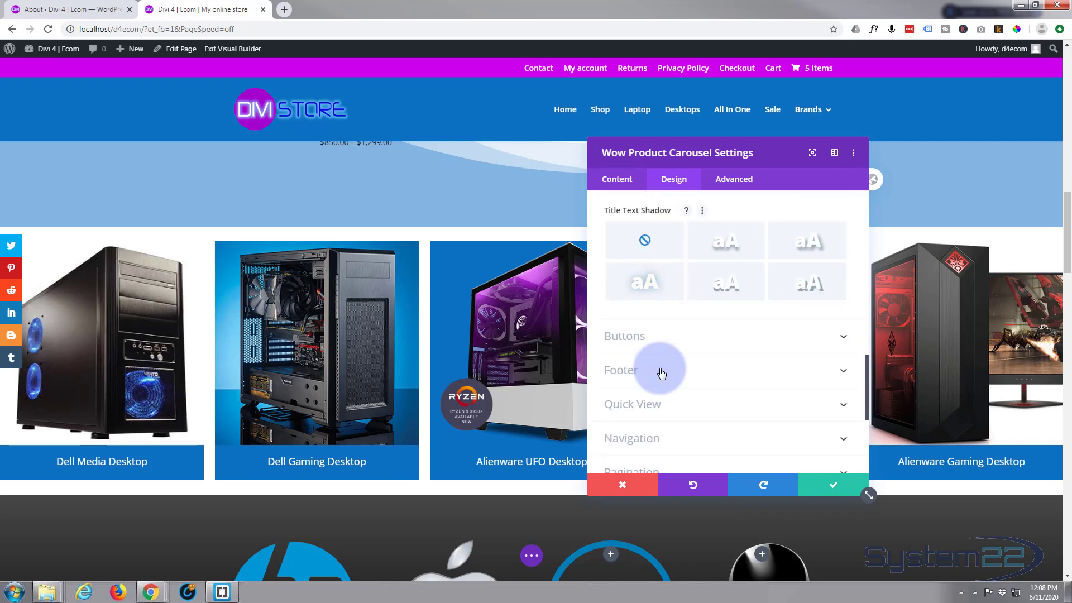
Give the Quick View buttons a white icon and a purple background.
{"action": "left_click", "coordinate": [688, 337]}
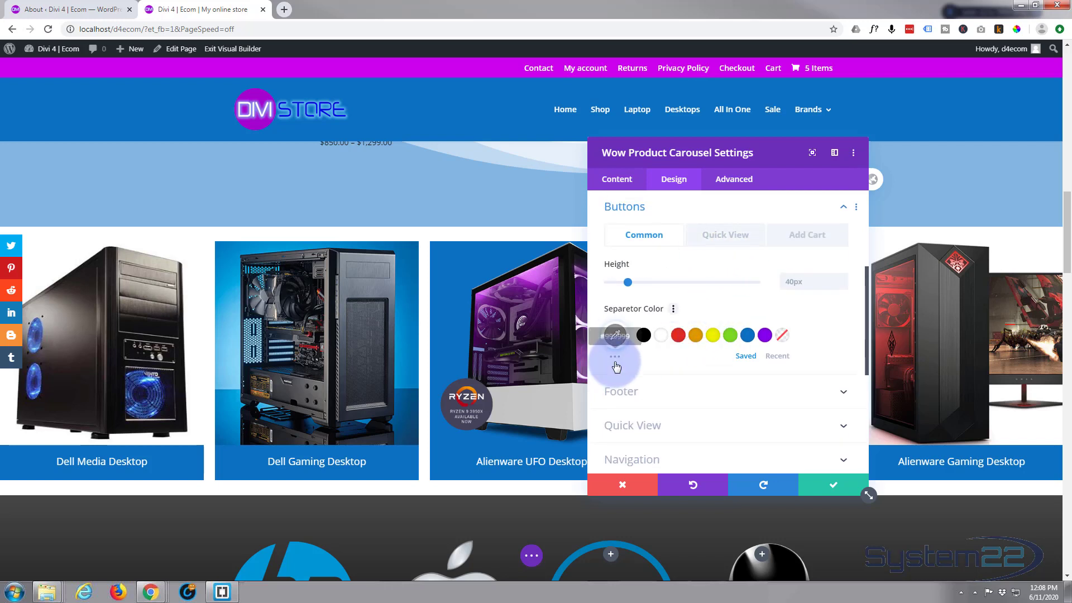
{"action": "mouse_move", "coordinate": [271, 433]}
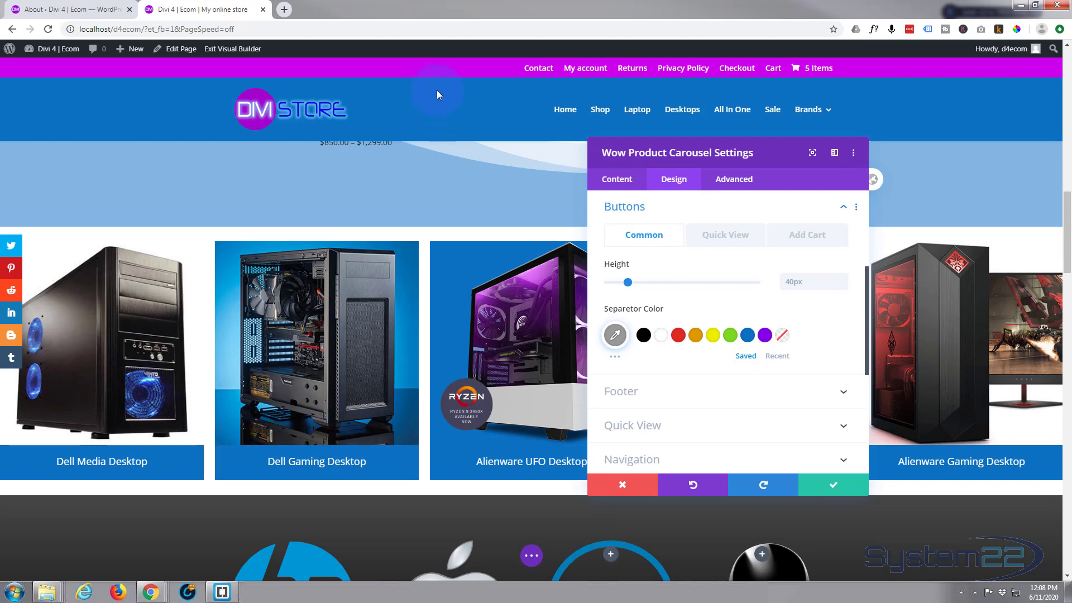
{"action": "left_click", "coordinate": [712, 238]}
{"action": "left_click", "coordinate": [656, 339]}
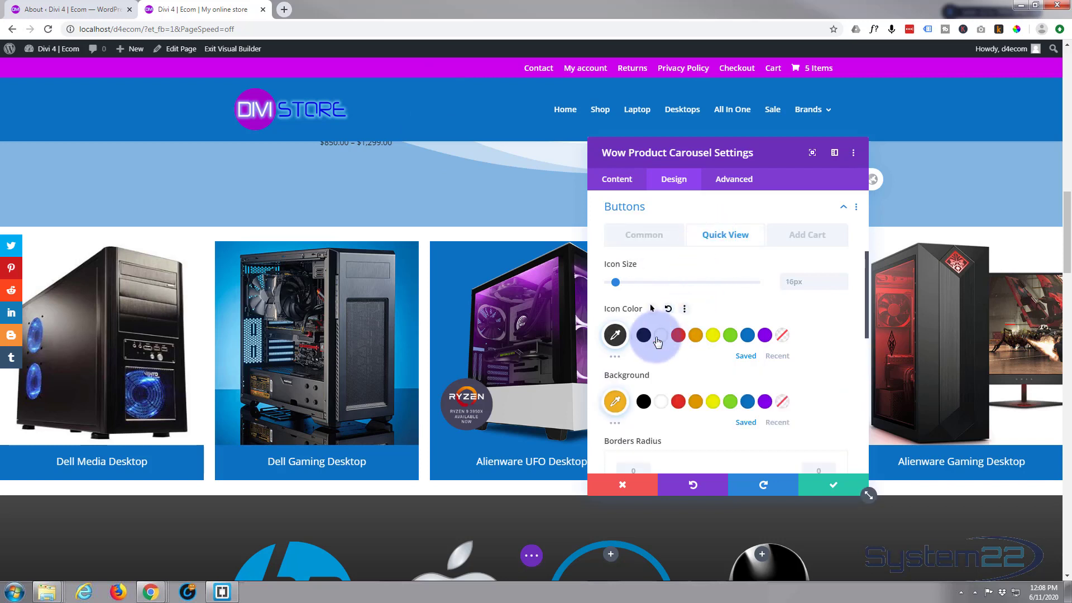
{"action": "left_click", "coordinate": [713, 404]}
{"action": "left_click", "coordinate": [765, 403]}
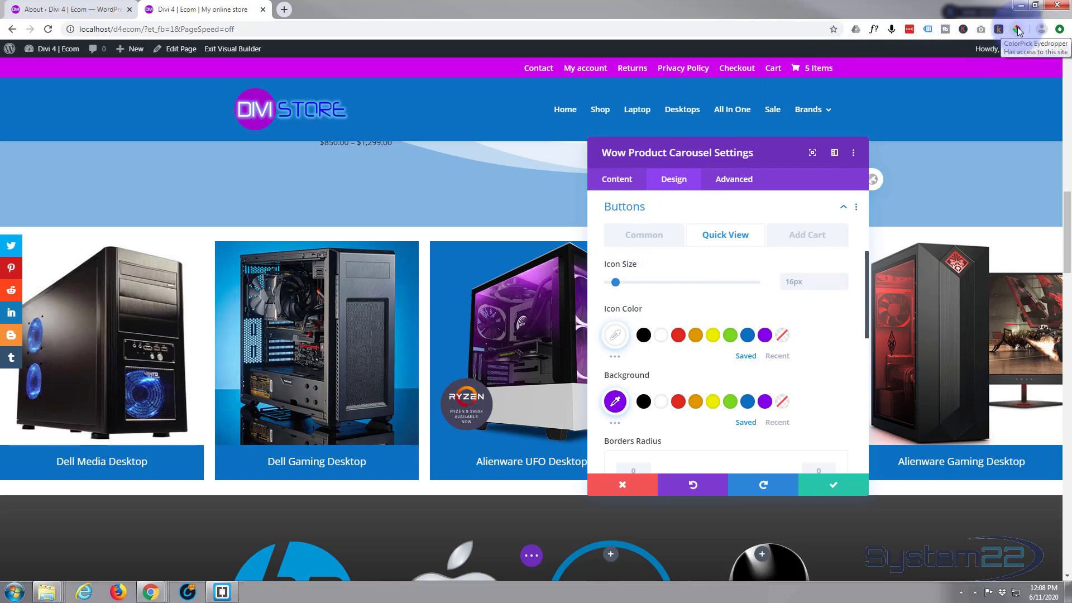
Sample the top bar's magenta colour with the eyedropper and copy its hex CD00ED.
{"action": "left_click", "coordinate": [1018, 31]}
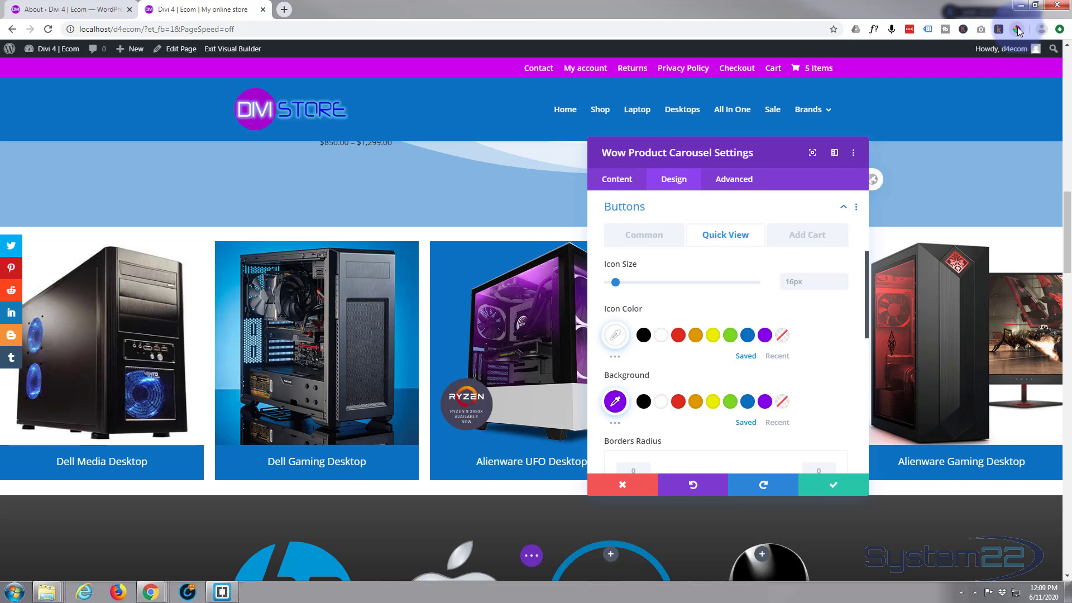
{"action": "left_click", "coordinate": [907, 68]}
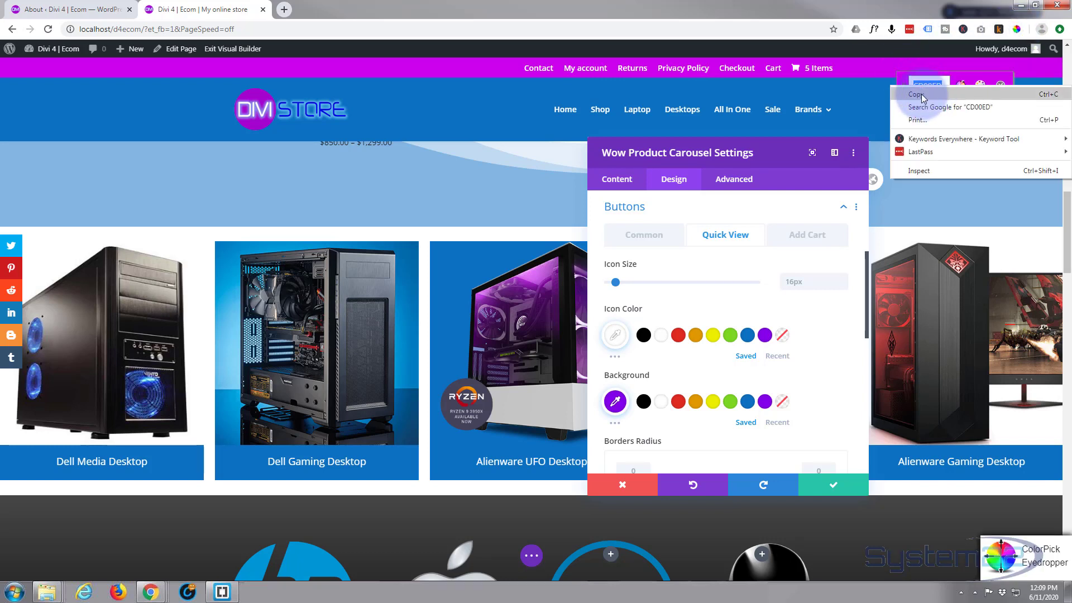
{"action": "left_click", "coordinate": [1001, 85]}
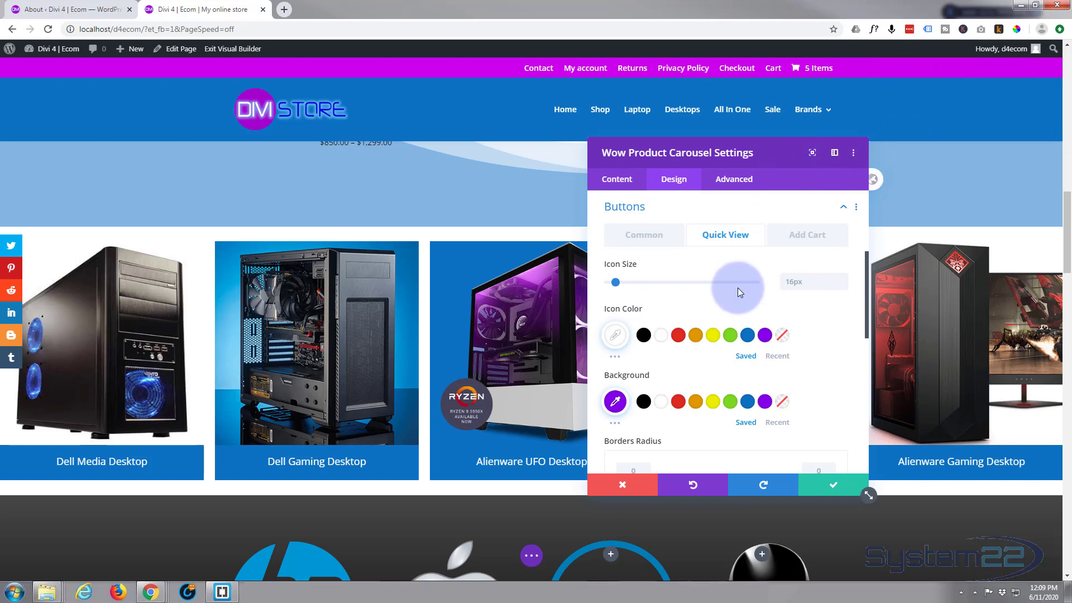
On the Add Cart tab, set a white icon colour and paste #cd00ed as the button background.
{"action": "left_click", "coordinate": [811, 233]}
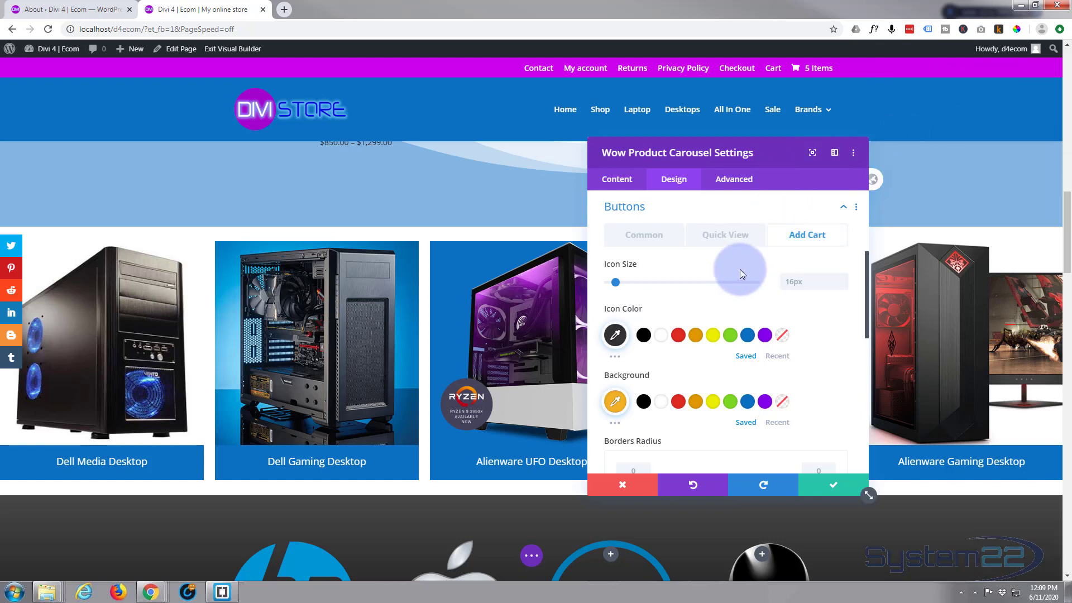
{"action": "scroll", "coordinate": [734, 269], "scroll_direction": "down", "scroll_amount": 1}
{"action": "scroll", "coordinate": [733, 269], "scroll_direction": "down", "scroll_amount": 3}
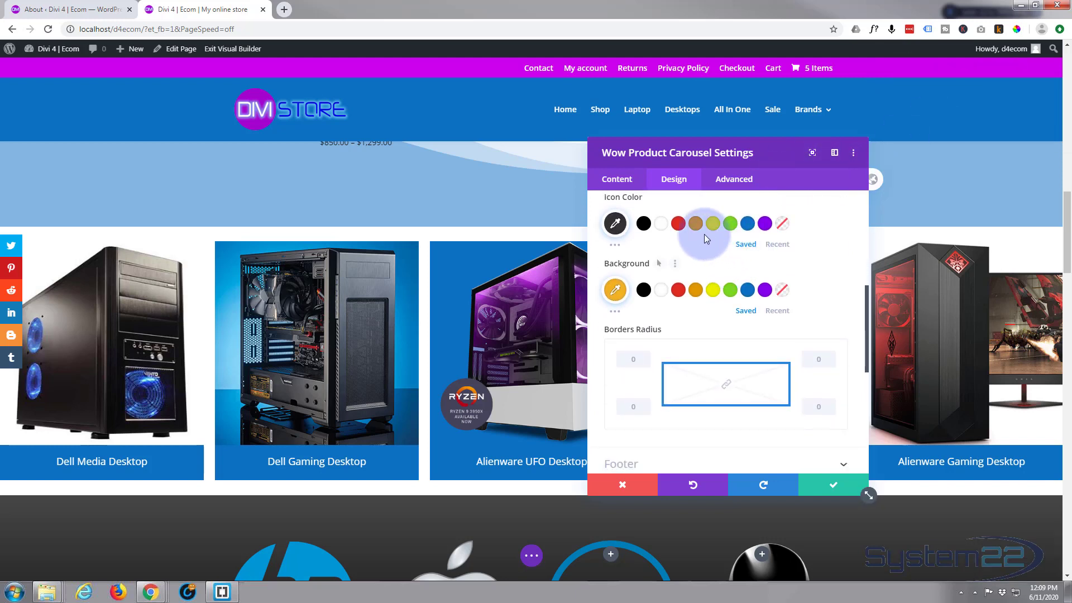
{"action": "left_click", "coordinate": [661, 225]}
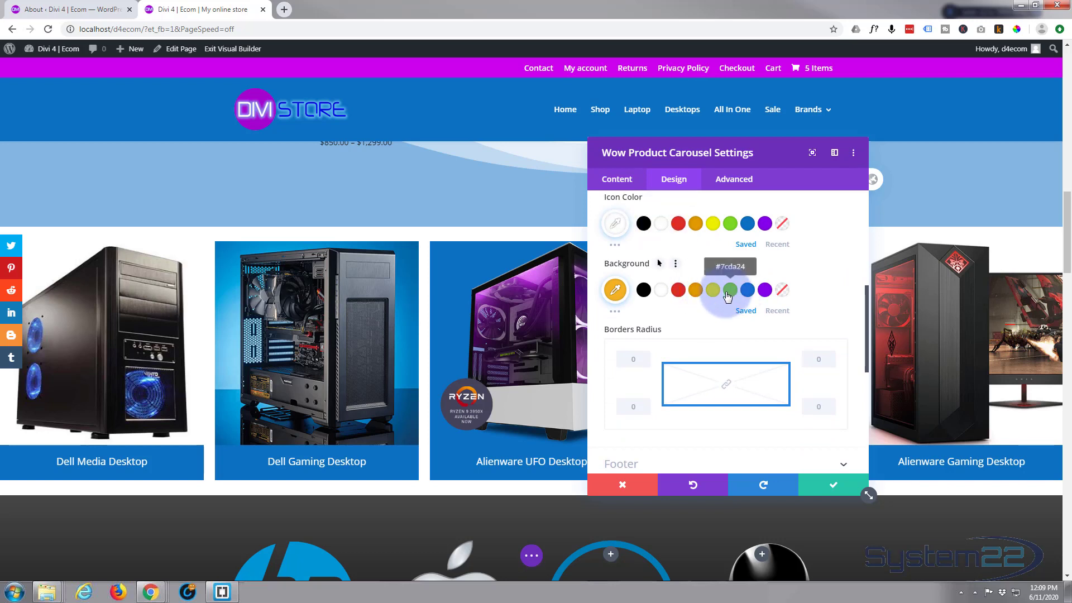
{"action": "left_click", "coordinate": [644, 289]}
{"action": "left_click", "coordinate": [783, 289]}
{"action": "left_click", "coordinate": [618, 290]}
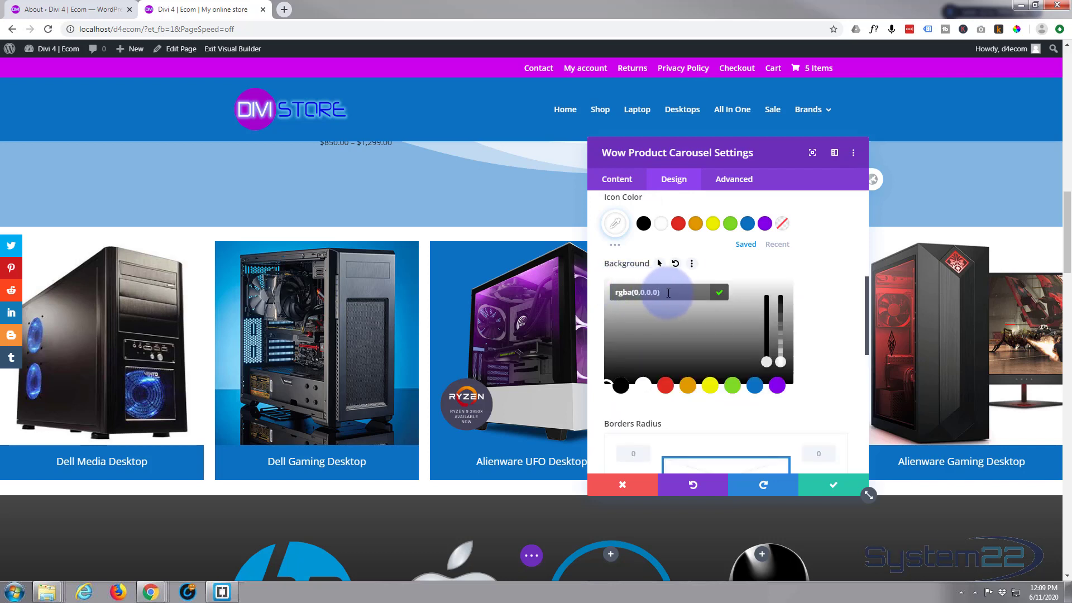
{"action": "left_click", "coordinate": [601, 295]}
{"action": "left_click", "coordinate": [618, 290]}
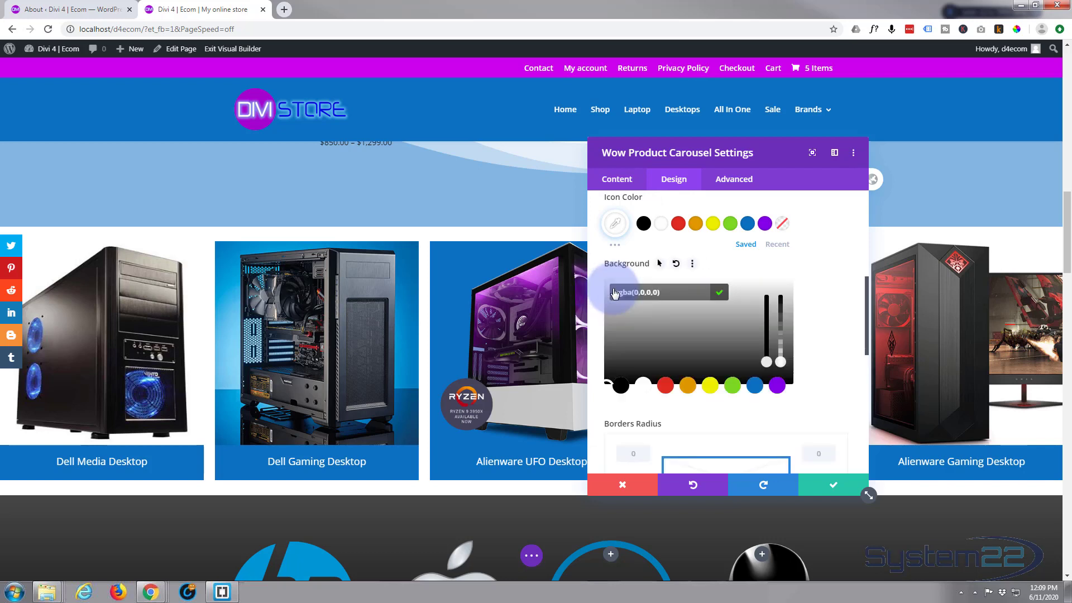
{"action": "left_click", "coordinate": [665, 287]}
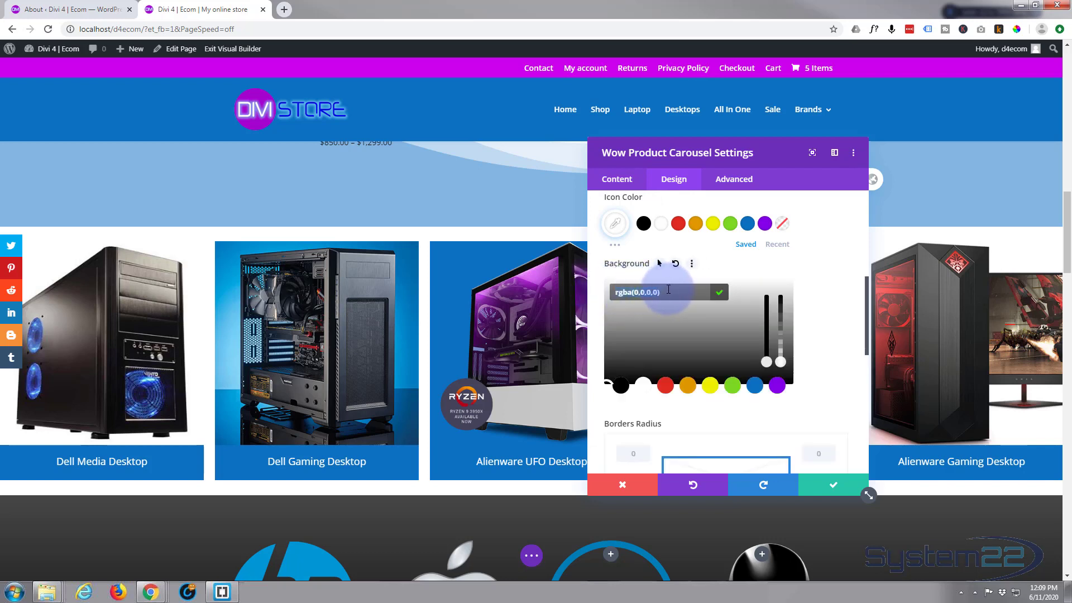
{"action": "type", "text": "#cd00ed"}
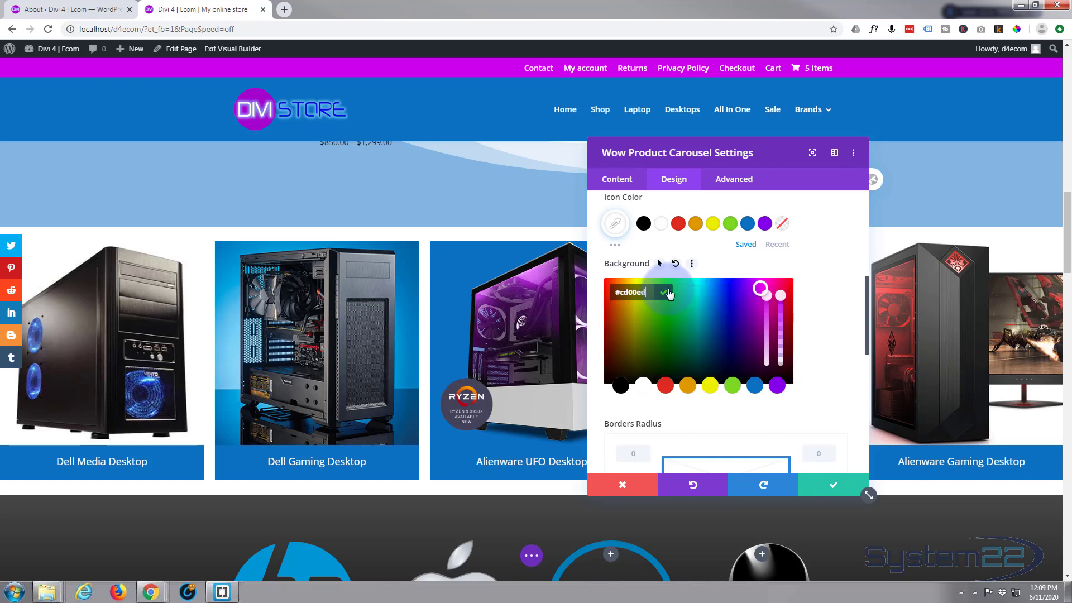
{"action": "mouse_move", "coordinate": [359, 340]}
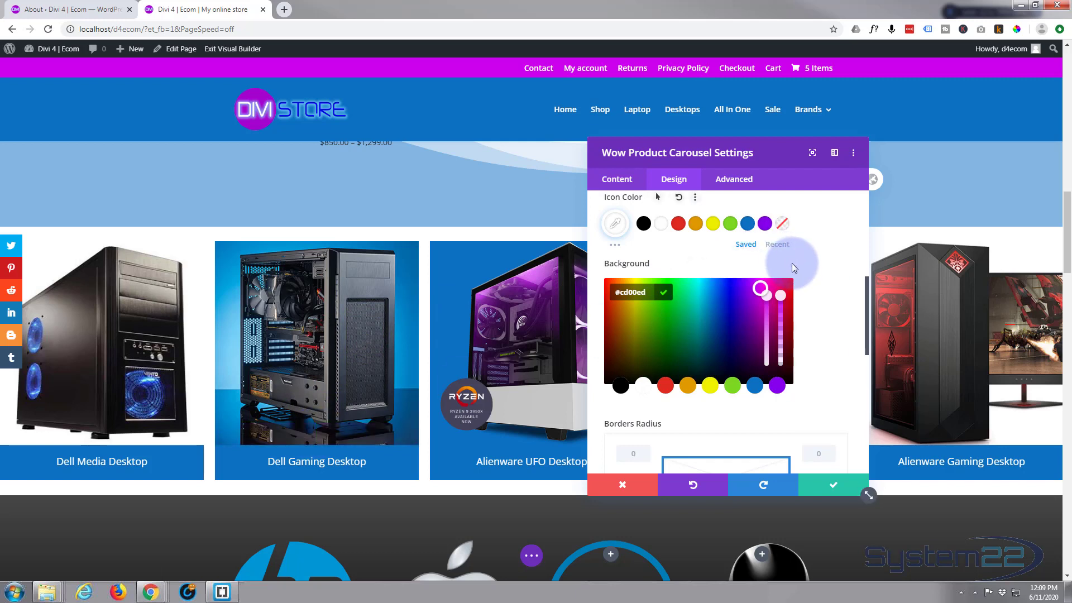
{"action": "scroll", "coordinate": [810, 262], "scroll_direction": "down", "scroll_amount": 10}
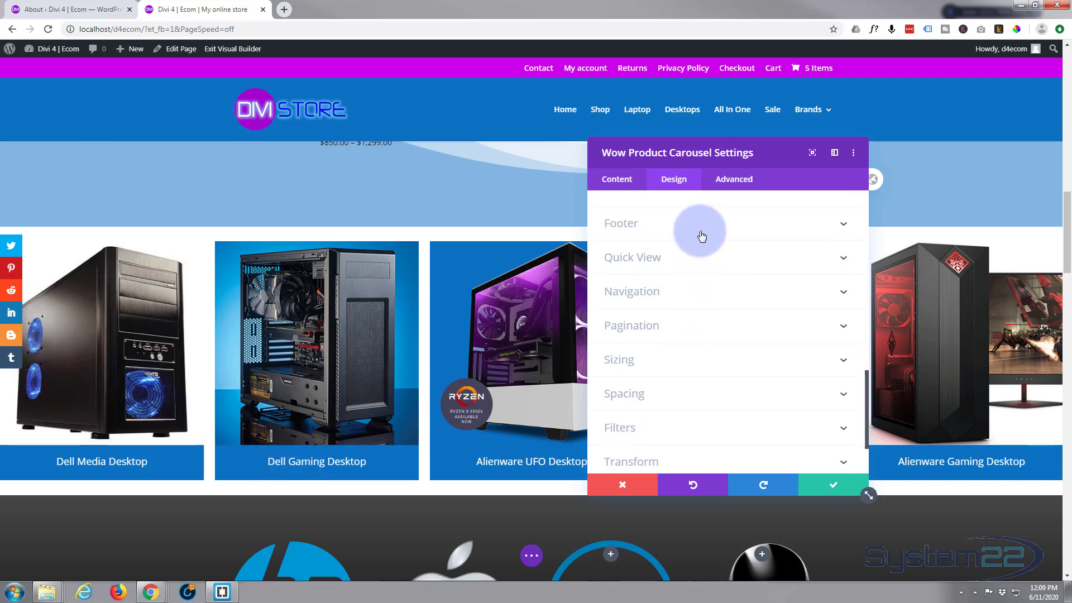
Glance through the Quick View popup styling, then save and close the Wow Product Carousel settings.
{"action": "left_click", "coordinate": [699, 258]}
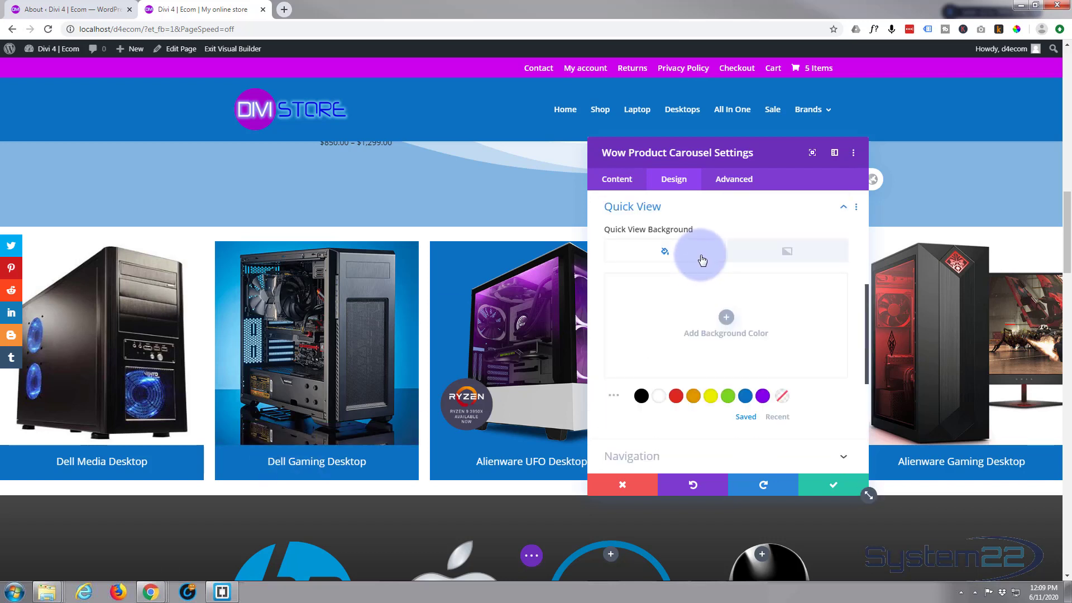
{"action": "scroll", "coordinate": [653, 279], "scroll_direction": "down", "scroll_amount": 4}
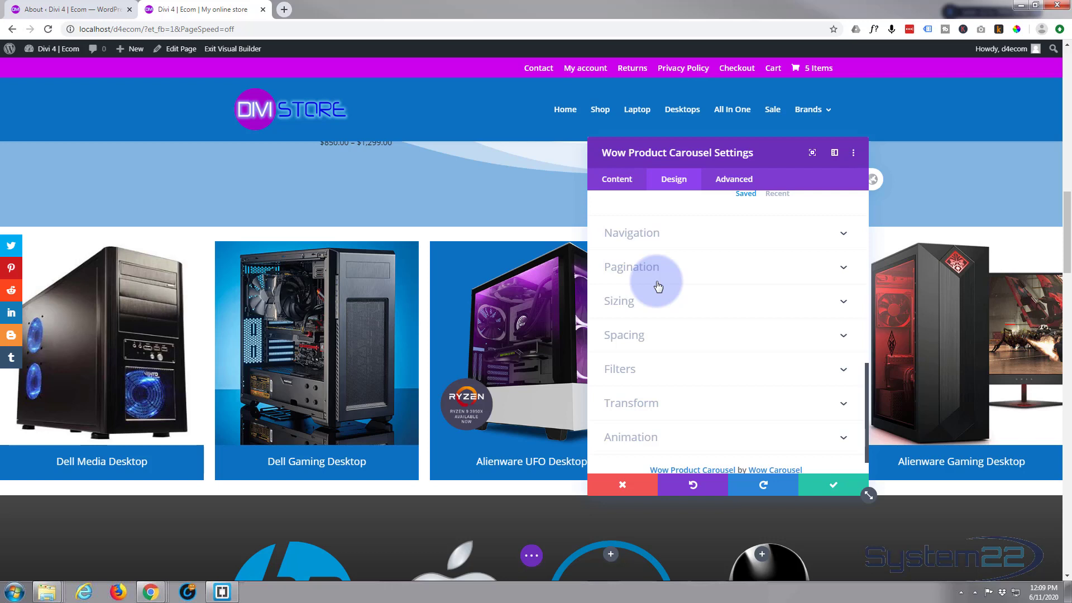
{"action": "scroll", "coordinate": [658, 286], "scroll_direction": "down", "scroll_amount": 1}
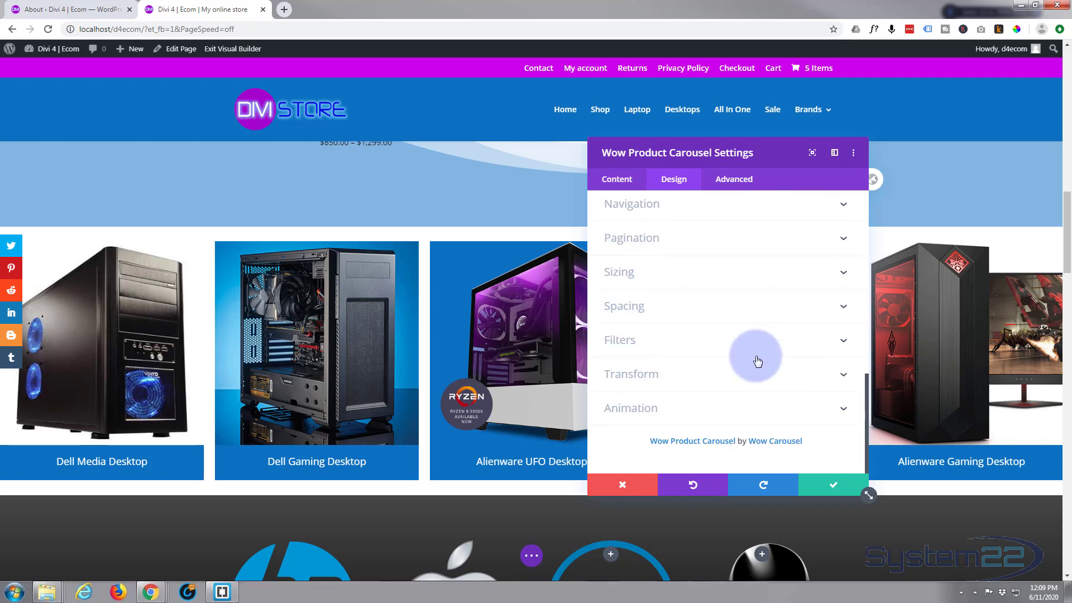
{"action": "left_click", "coordinate": [833, 489]}
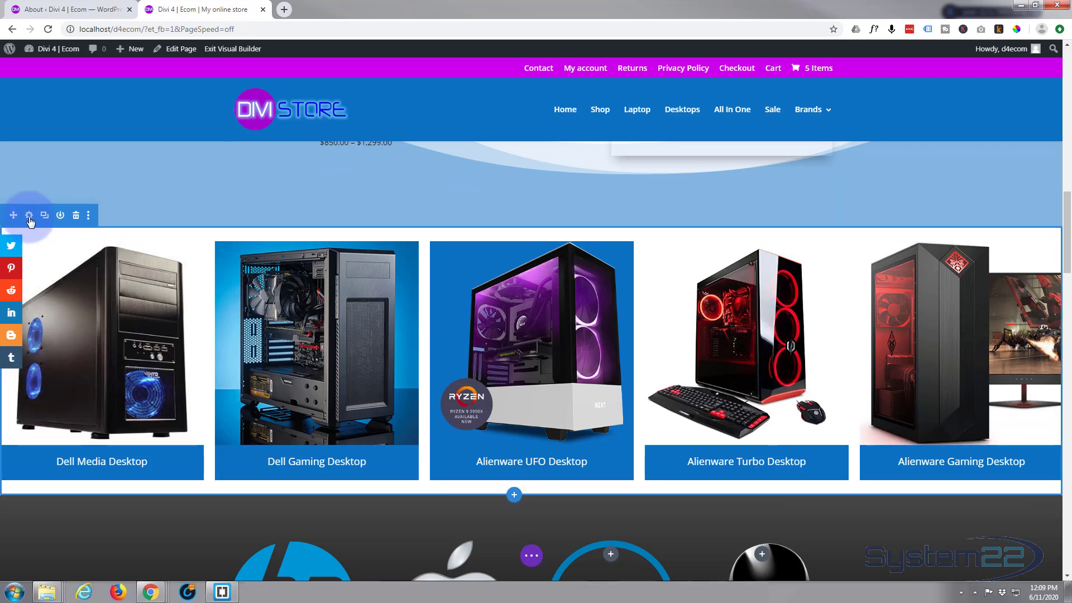
In the section's Design > Spacing, set Padding Left to 20px and link Right to match.
{"action": "left_click", "coordinate": [29, 216]}
{"action": "left_click", "coordinate": [678, 184]}
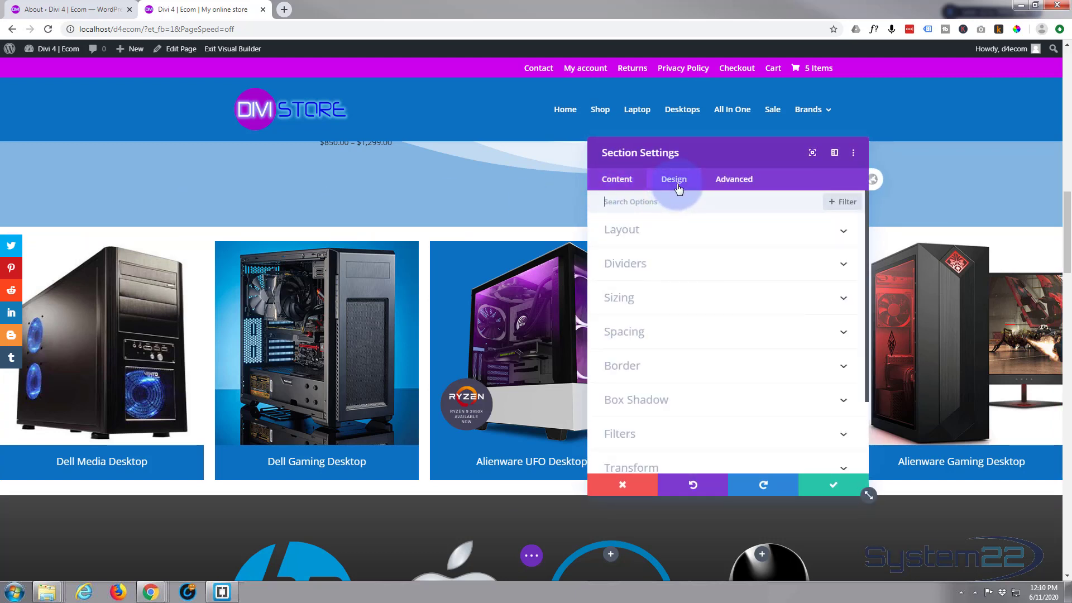
{"action": "left_click", "coordinate": [699, 336]}
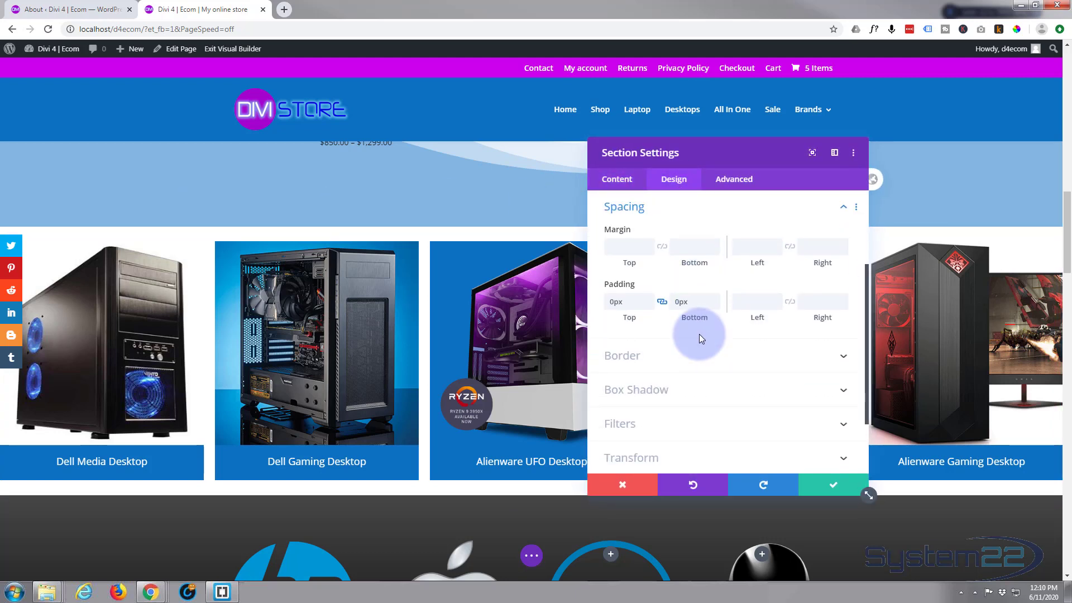
{"action": "left_click", "coordinate": [749, 302]}
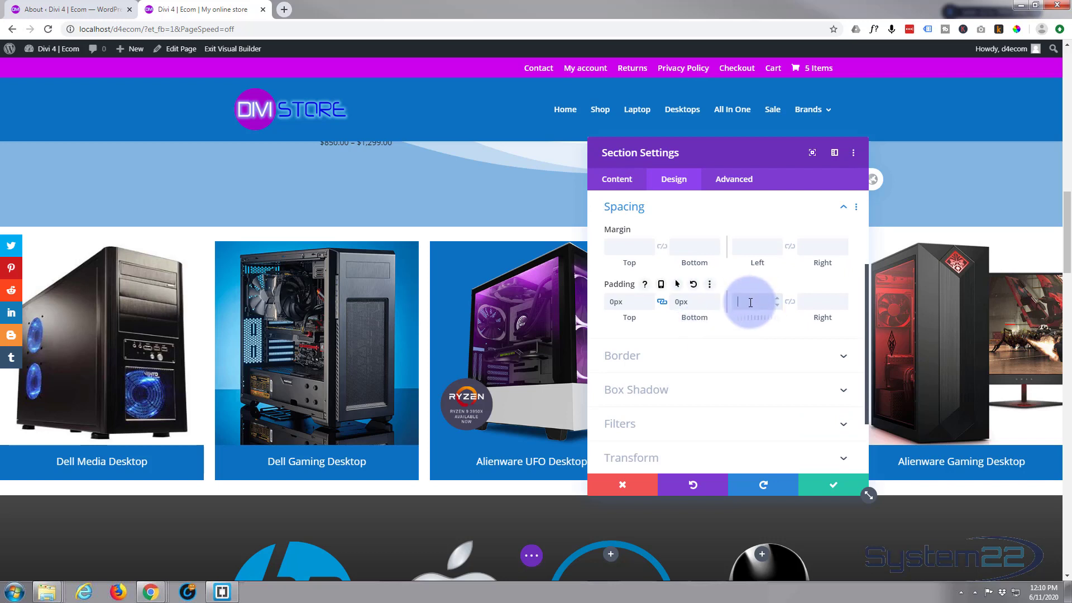
{"action": "type", "text": "20"}
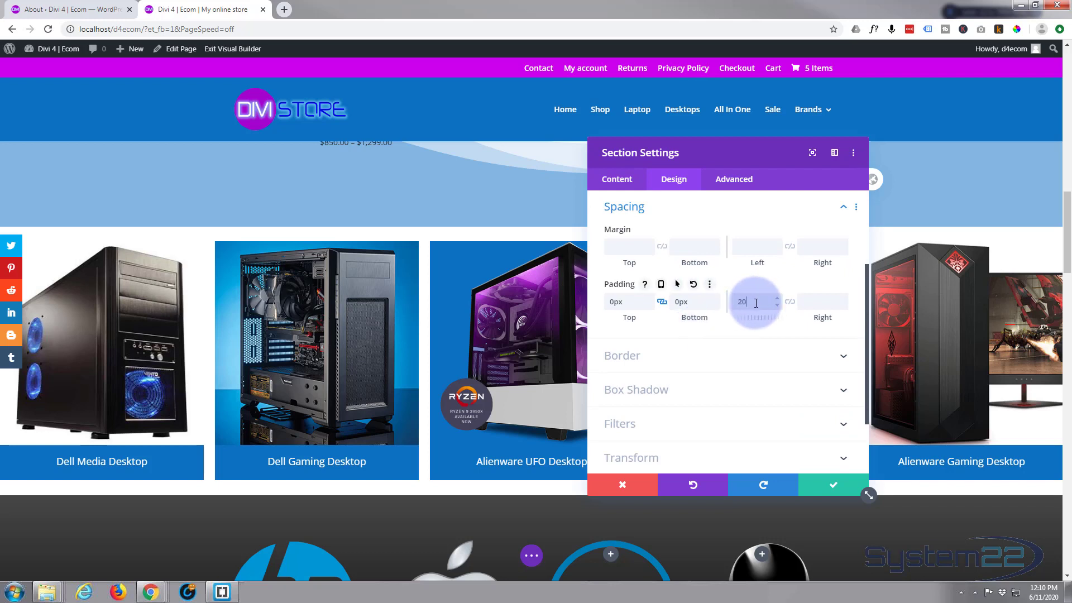
{"action": "left_click", "coordinate": [790, 302]}
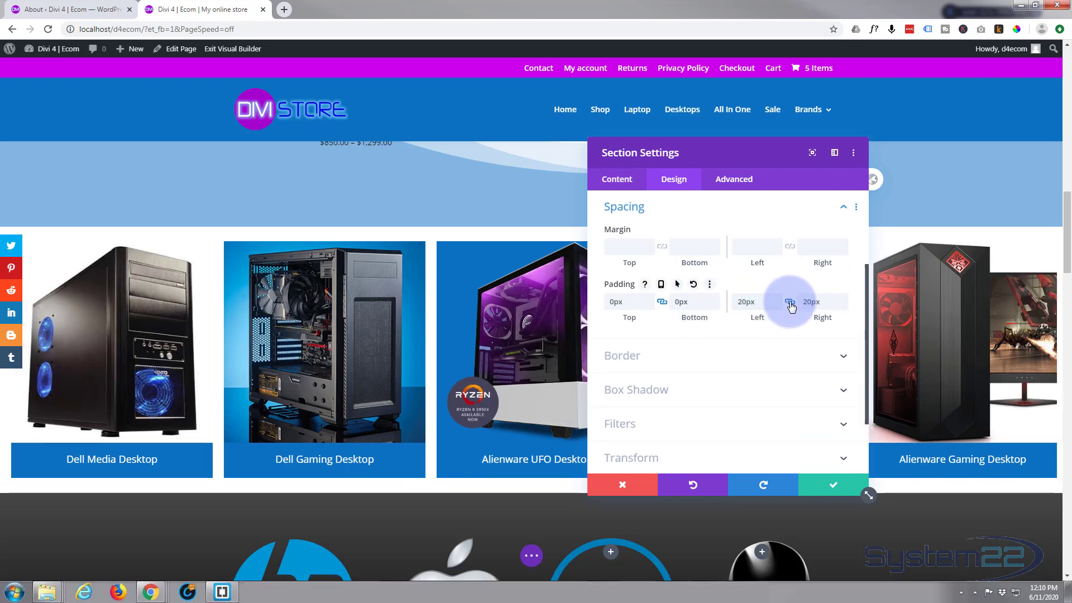
{"action": "left_click", "coordinate": [824, 302]}
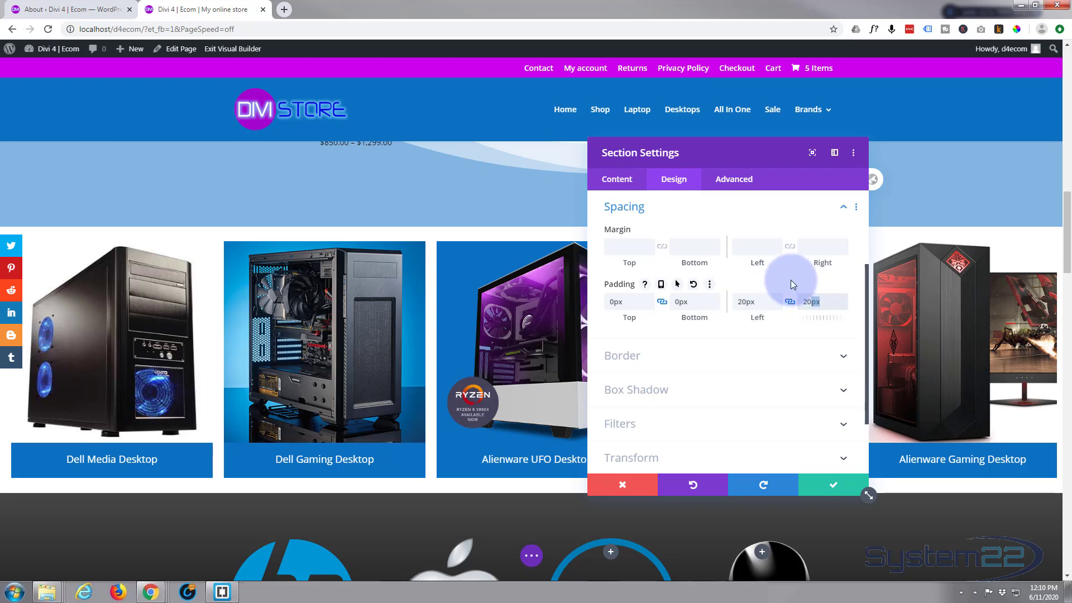
Confirm the section settings and save the page from the builder's bottom menu.
{"action": "left_click", "coordinate": [831, 487]}
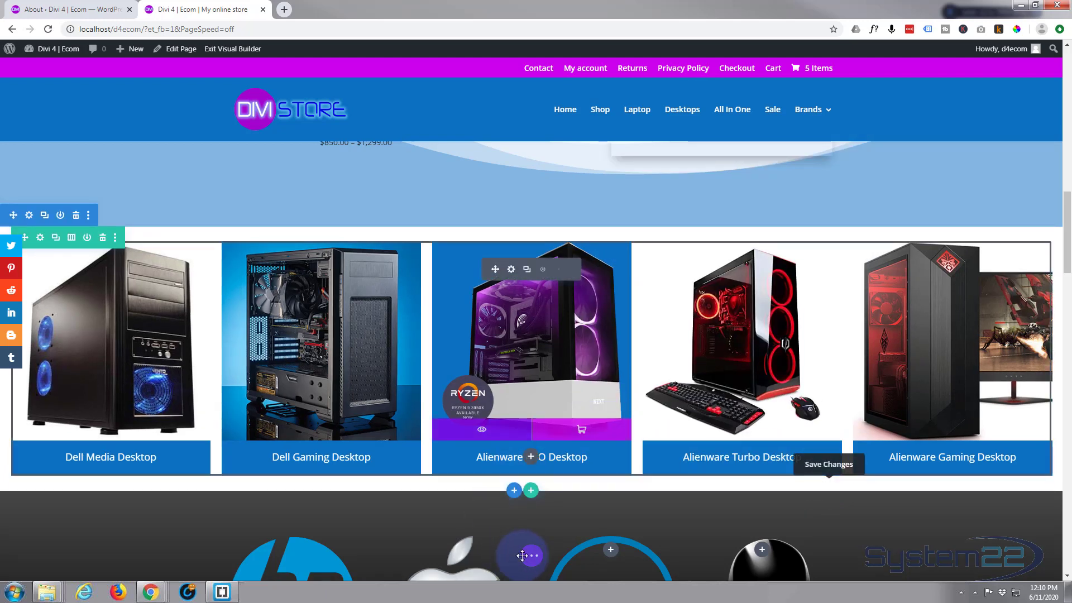
{"action": "left_click", "coordinate": [530, 559]}
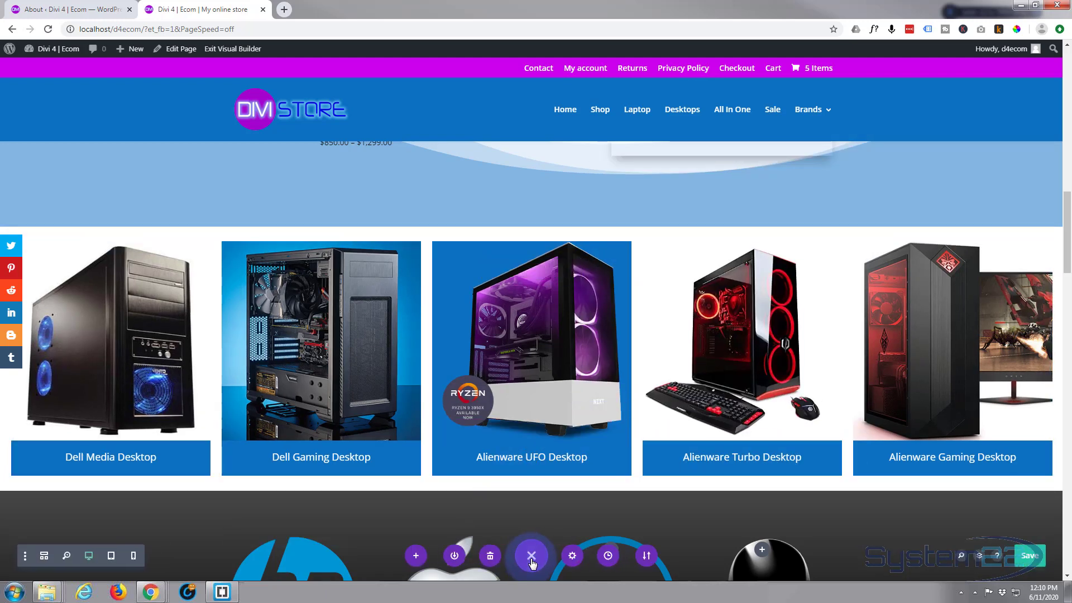
{"action": "left_click", "coordinate": [1031, 556]}
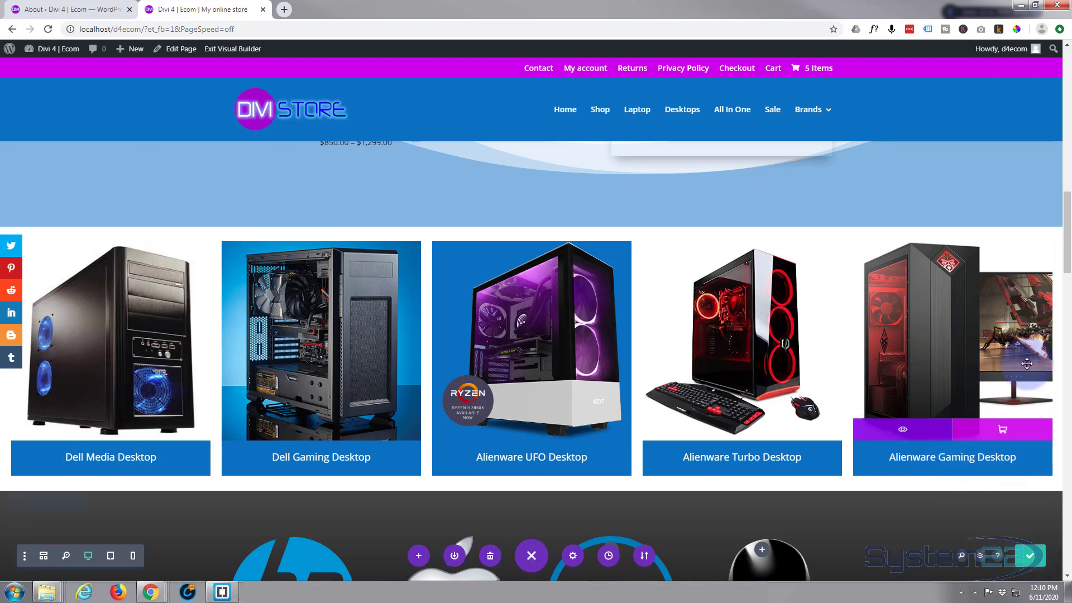
Exit the Visual Builder and scroll down to the product carousel on the live homepage.
{"action": "left_click", "coordinate": [243, 51]}
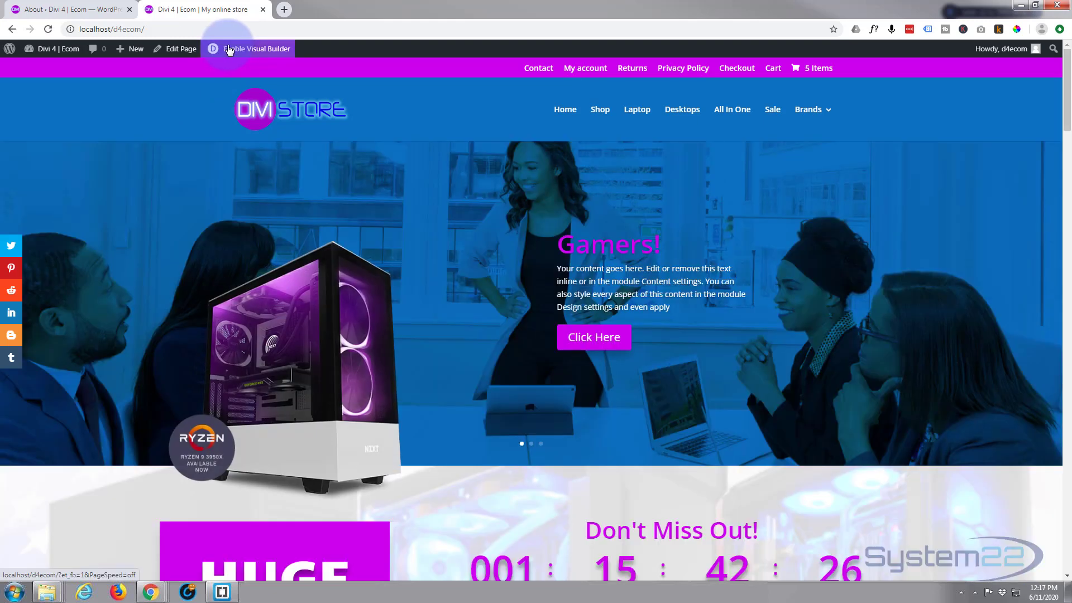
{"action": "scroll", "coordinate": [203, 180], "scroll_direction": "down", "scroll_amount": 8}
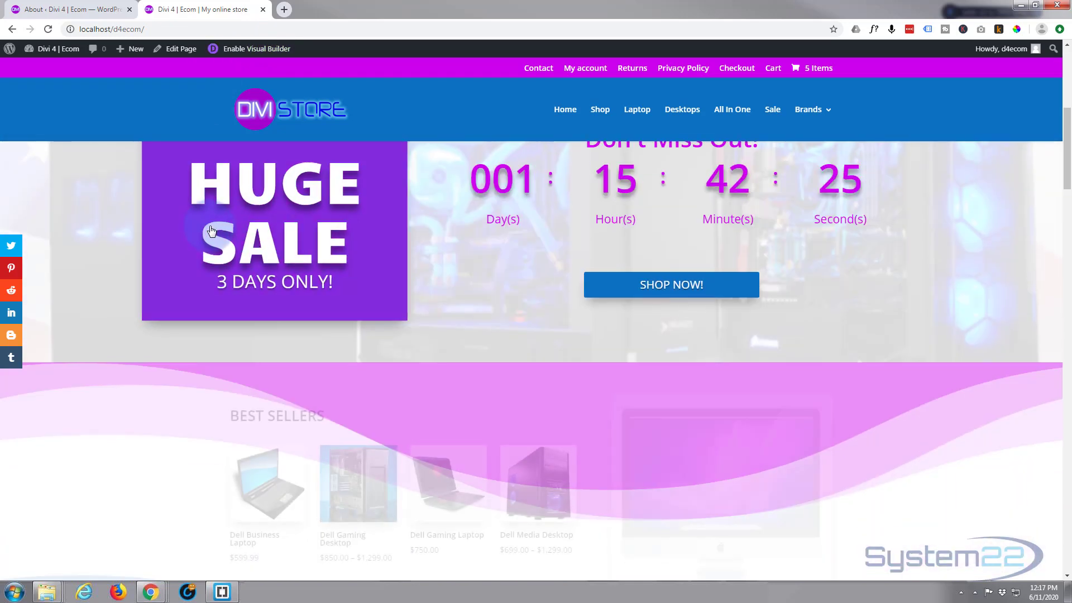
{"action": "scroll", "coordinate": [210, 227], "scroll_direction": "down", "scroll_amount": 7}
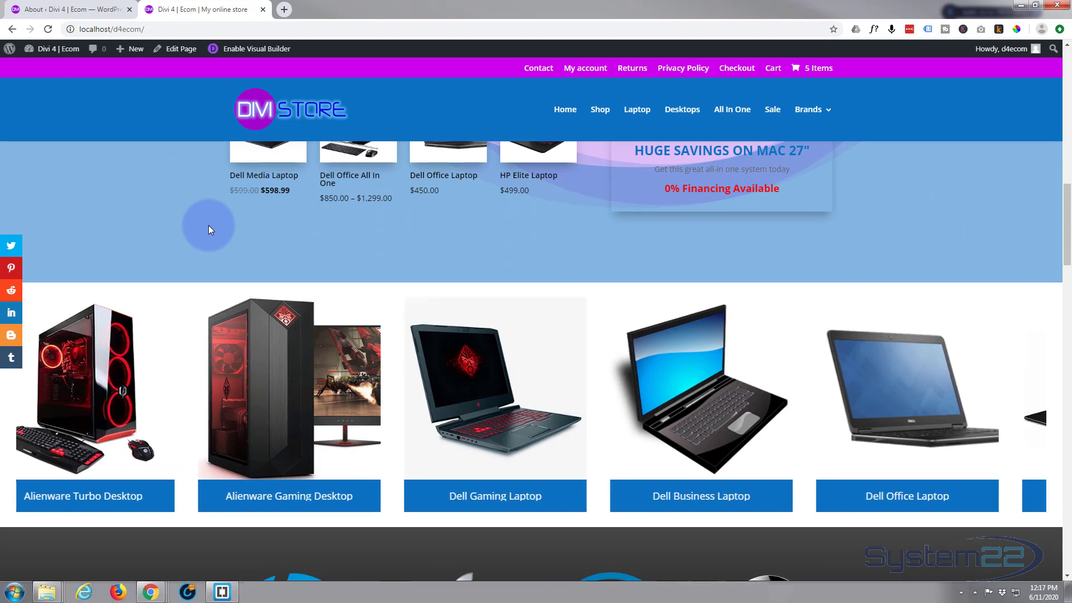
{"action": "mouse_move", "coordinate": [311, 362]}
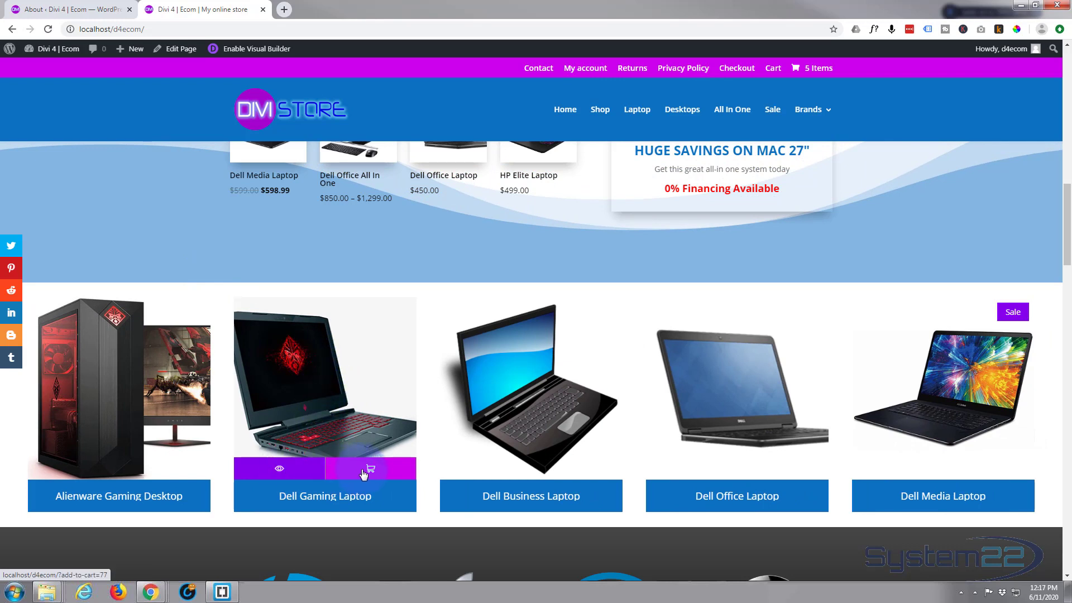
{"action": "mouse_move", "coordinate": [516, 472]}
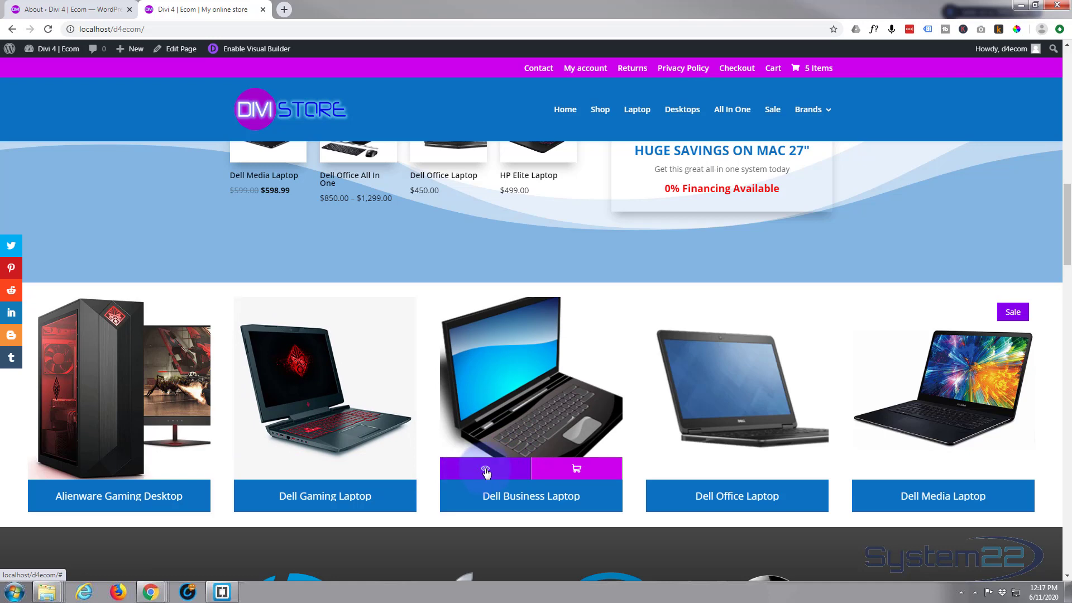
{"action": "left_click", "coordinate": [486, 472]}
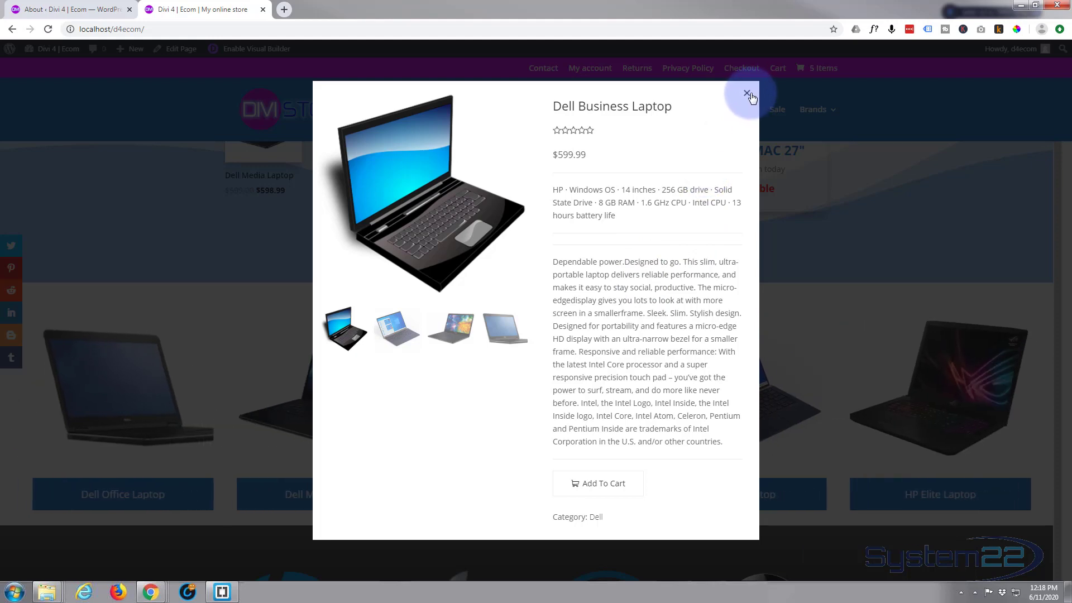
{"action": "left_click", "coordinate": [747, 94]}
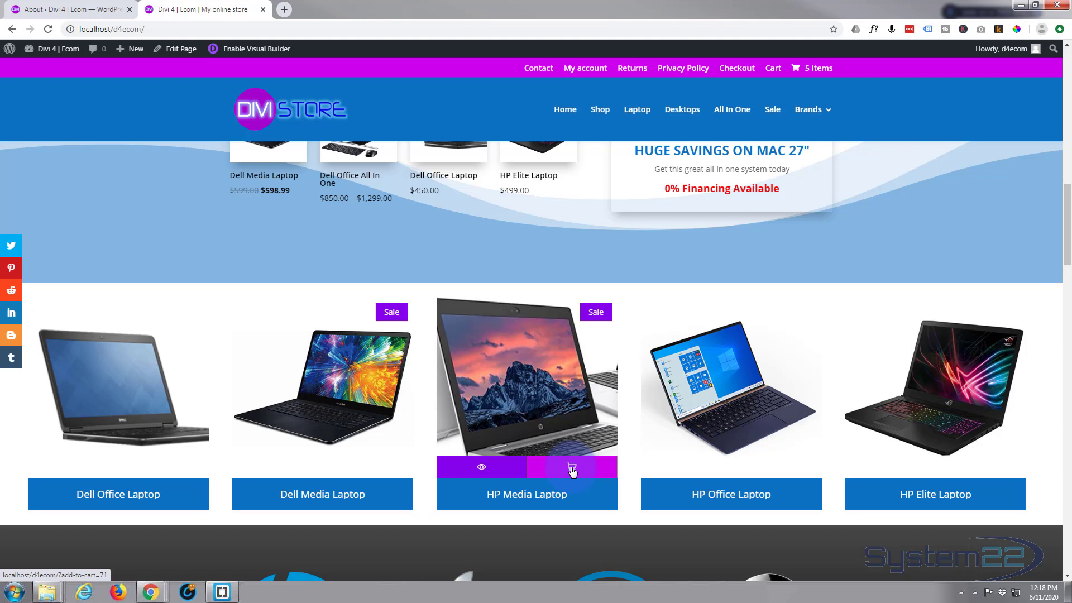
Add the HP Media Laptop via its pink cart button and review the cart's $6,050.98 subtotal.
{"action": "left_click", "coordinate": [572, 471]}
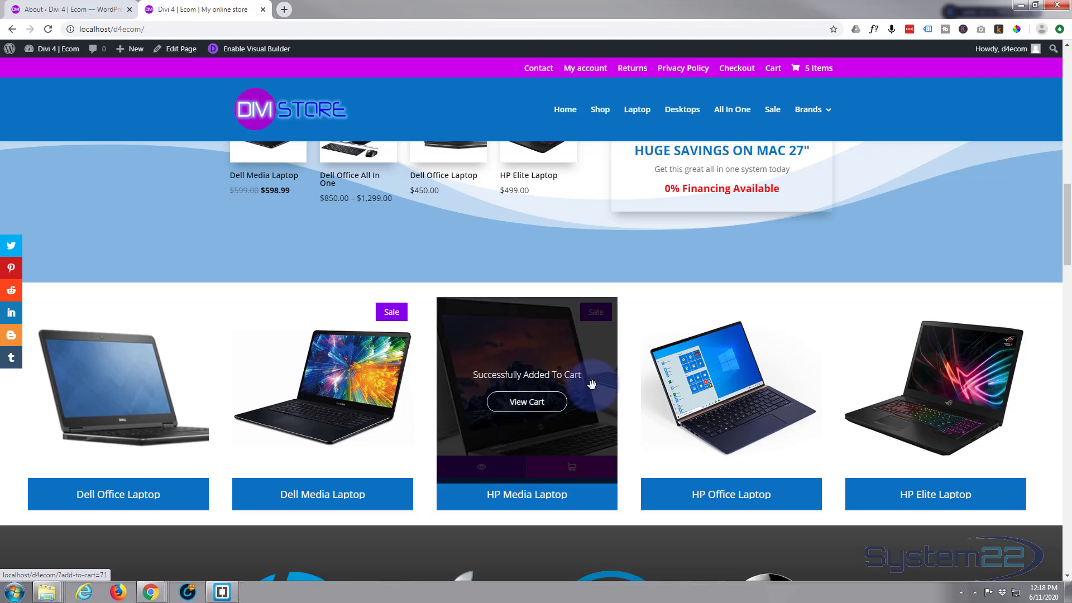
{"action": "left_click", "coordinate": [528, 403]}
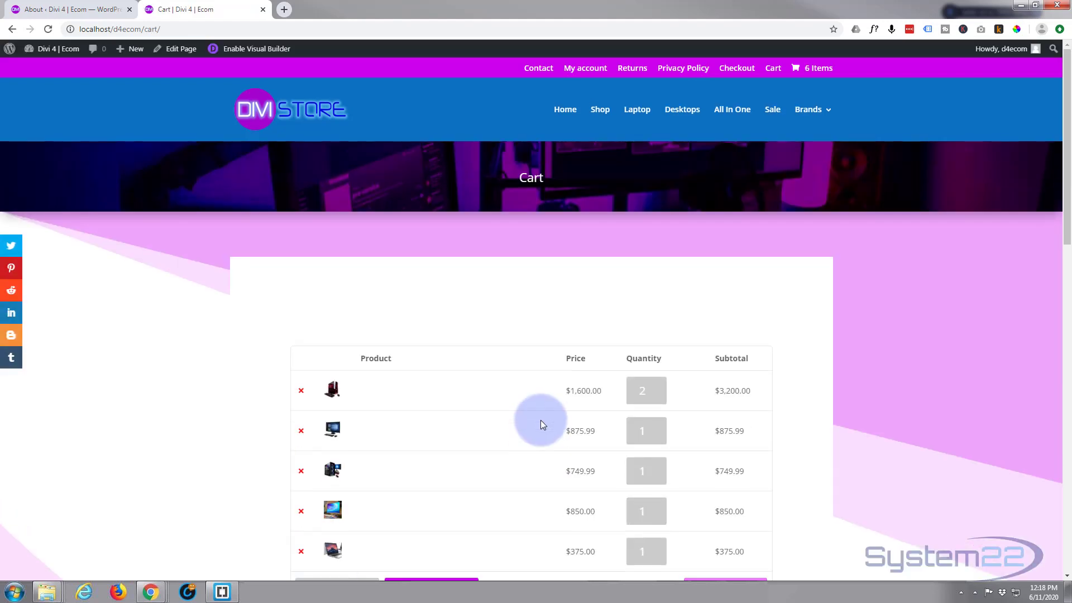
{"action": "scroll", "coordinate": [527, 421], "scroll_direction": "down", "scroll_amount": 4}
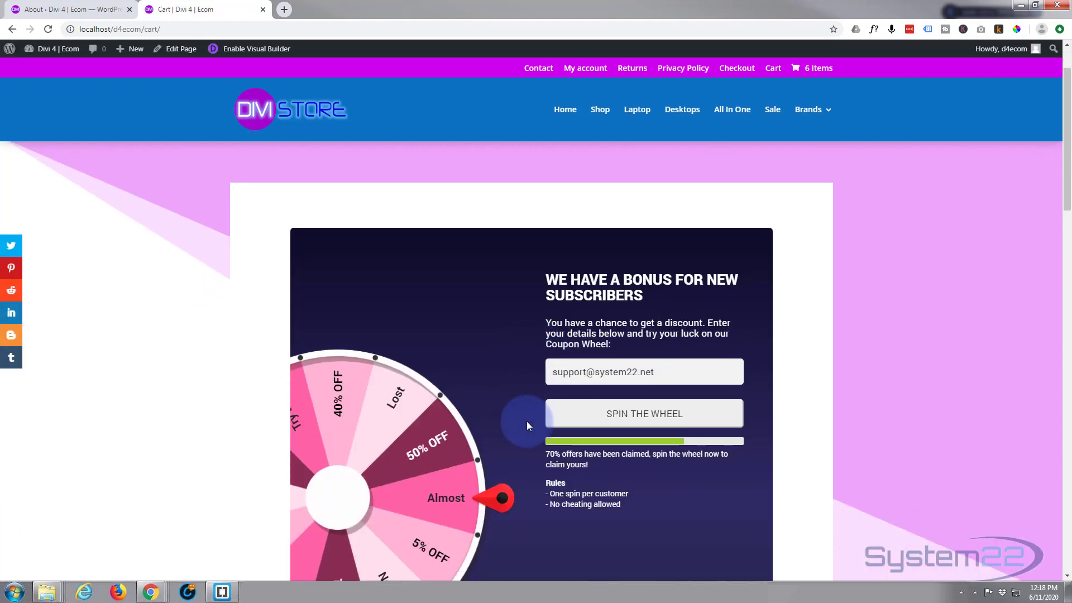
{"action": "scroll", "coordinate": [528, 426], "scroll_direction": "down", "scroll_amount": 6}
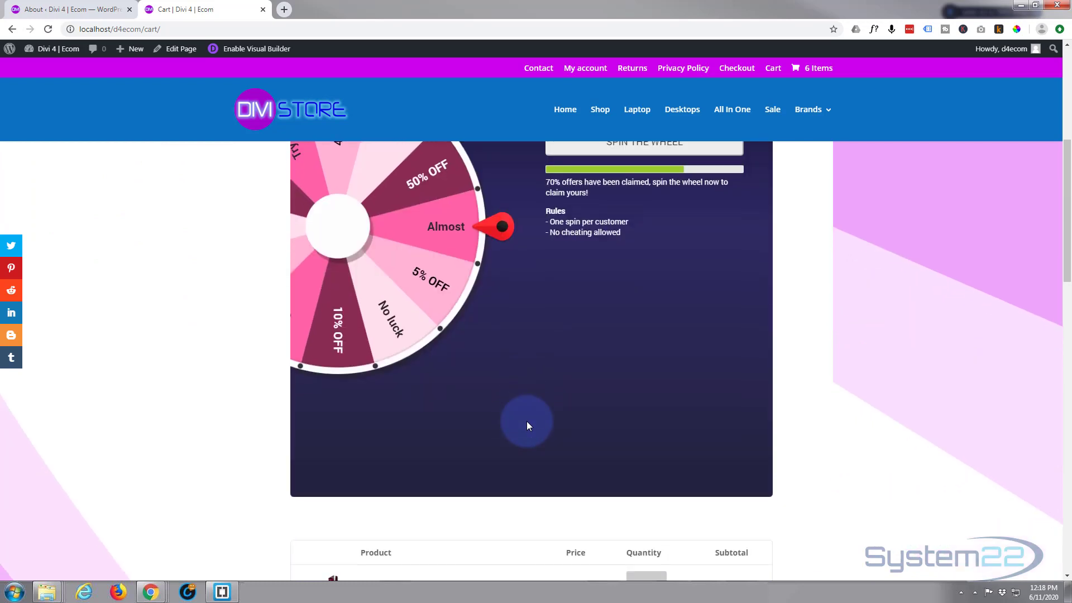
{"action": "scroll", "coordinate": [529, 425], "scroll_direction": "down", "scroll_amount": 2}
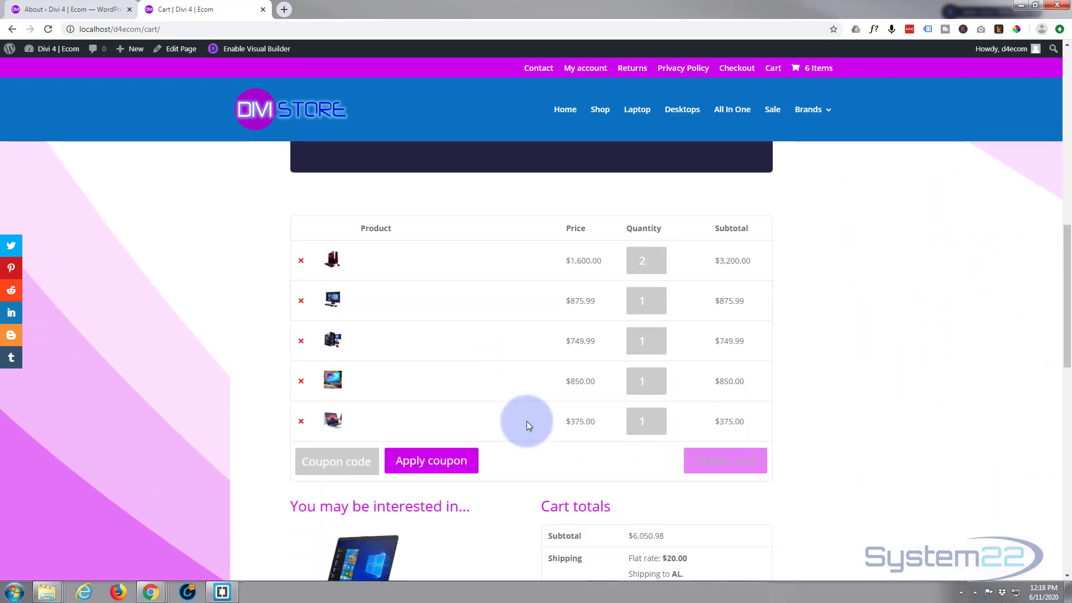
Go back to the live homepage and view the carousel cycling through desktops and laptops.
{"action": "mouse_move", "coordinate": [40, 46]}
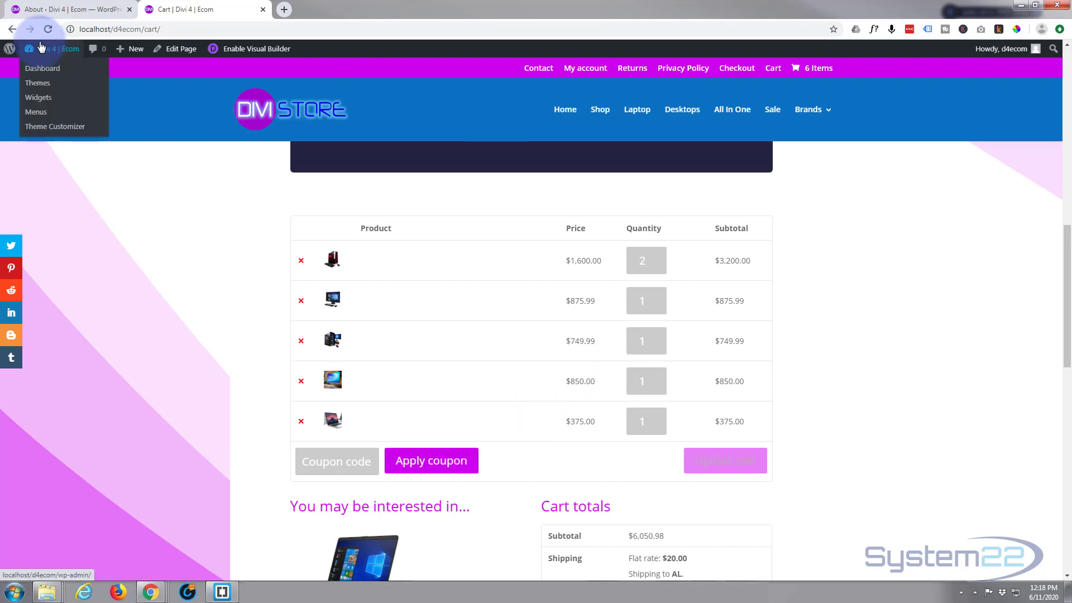
{"action": "left_click", "coordinate": [13, 29]}
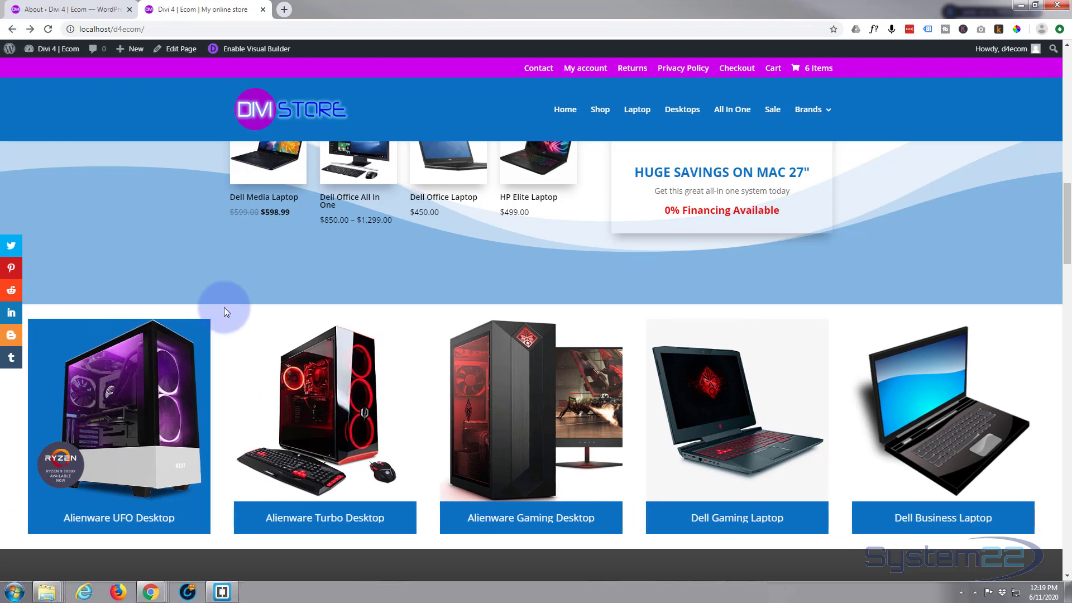
{"action": "mouse_move", "coordinate": [335, 425]}
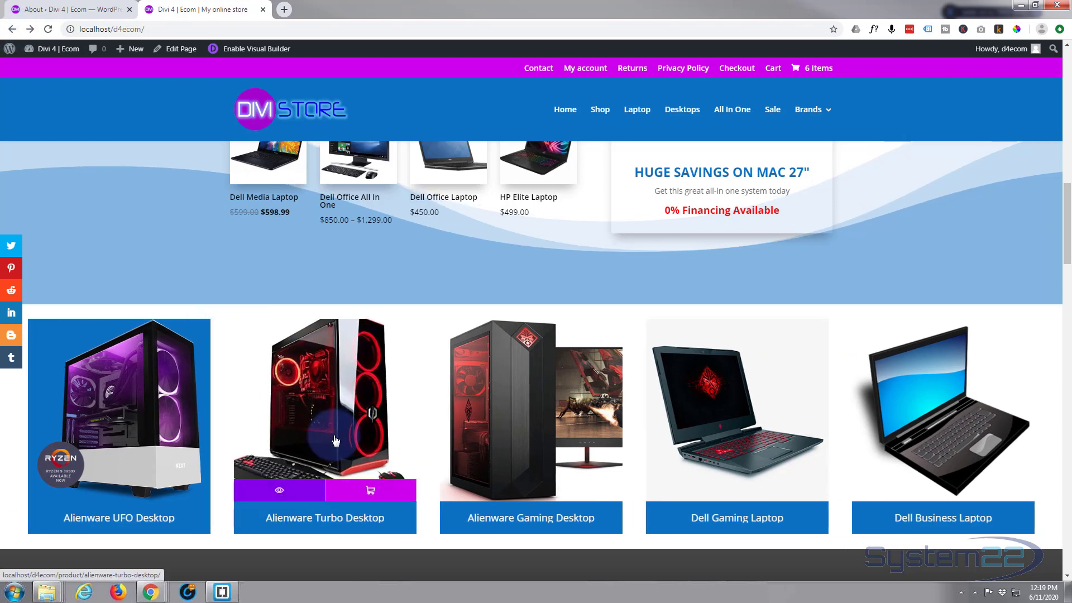